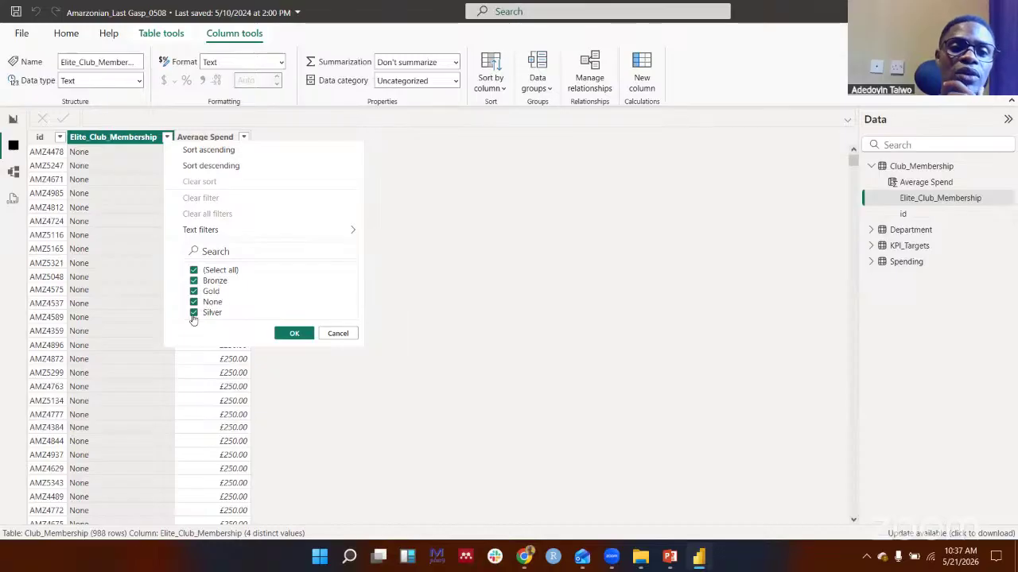
Examine the distinct values of the Elite_Club_Membership and Average Spend columns in the Club_Membership table
left_click(293, 334)
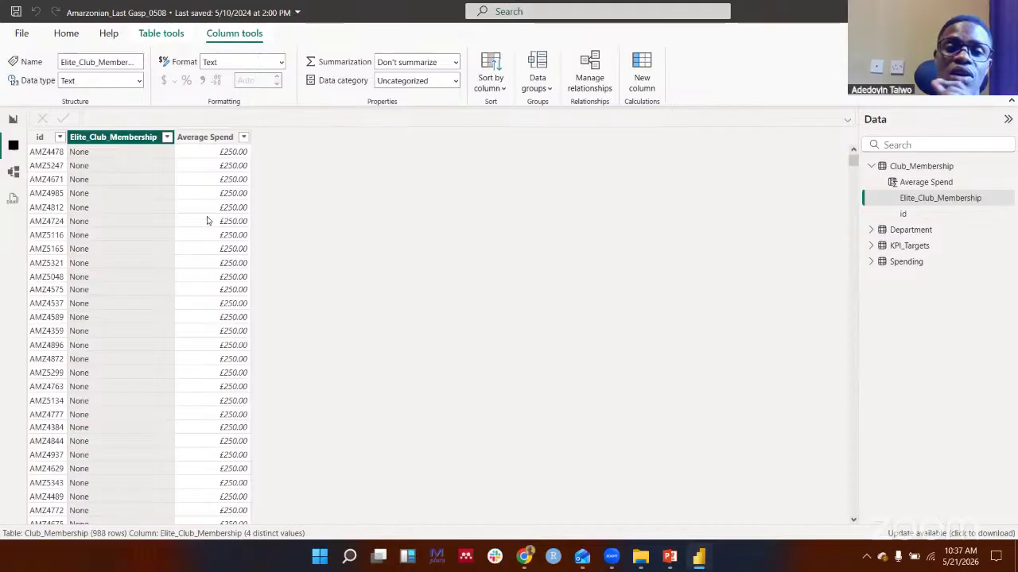
left_click(232, 138)
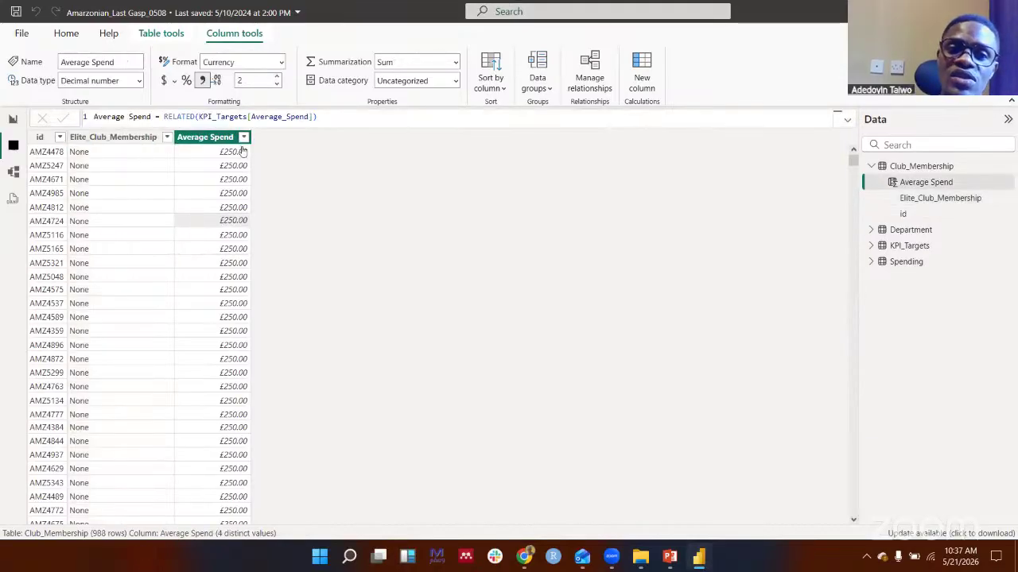
left_click(243, 137)
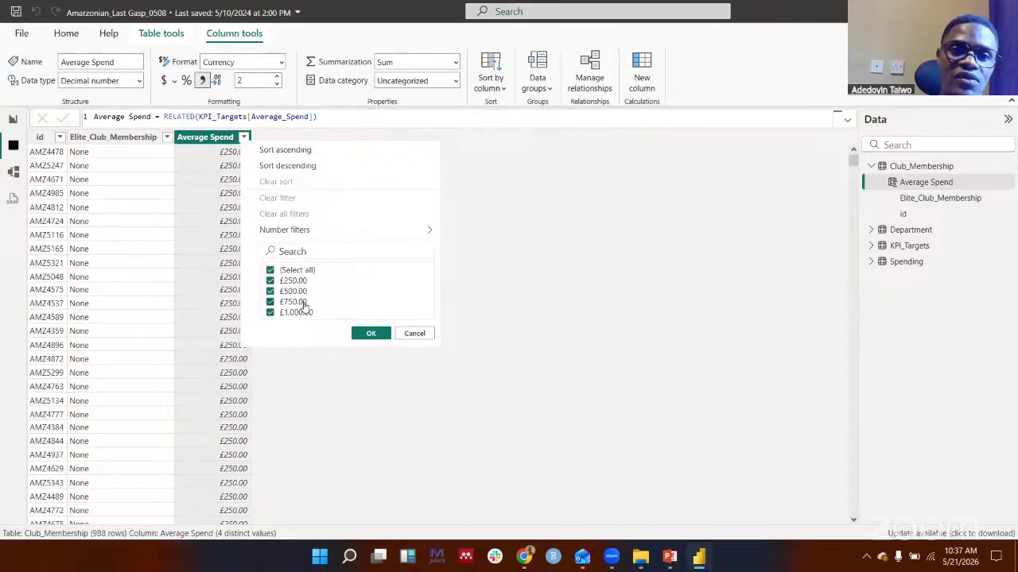
left_click(232, 219)
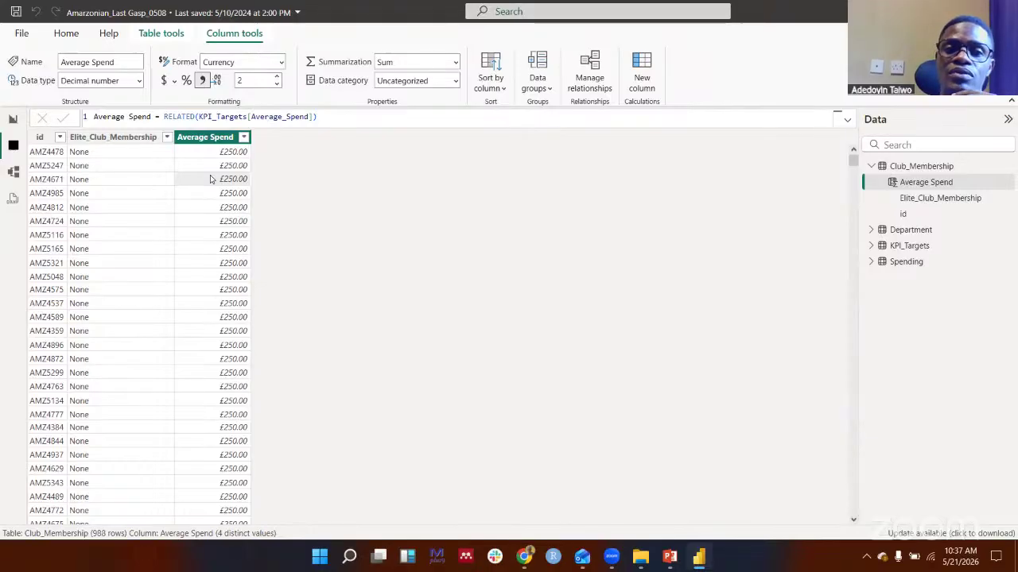
left_click(164, 137)
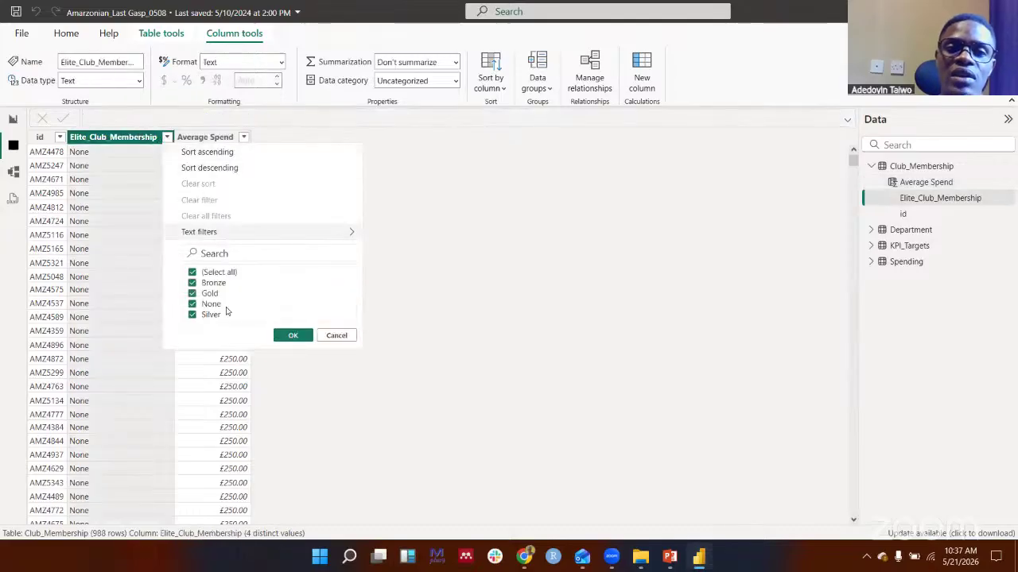
left_click(229, 454)
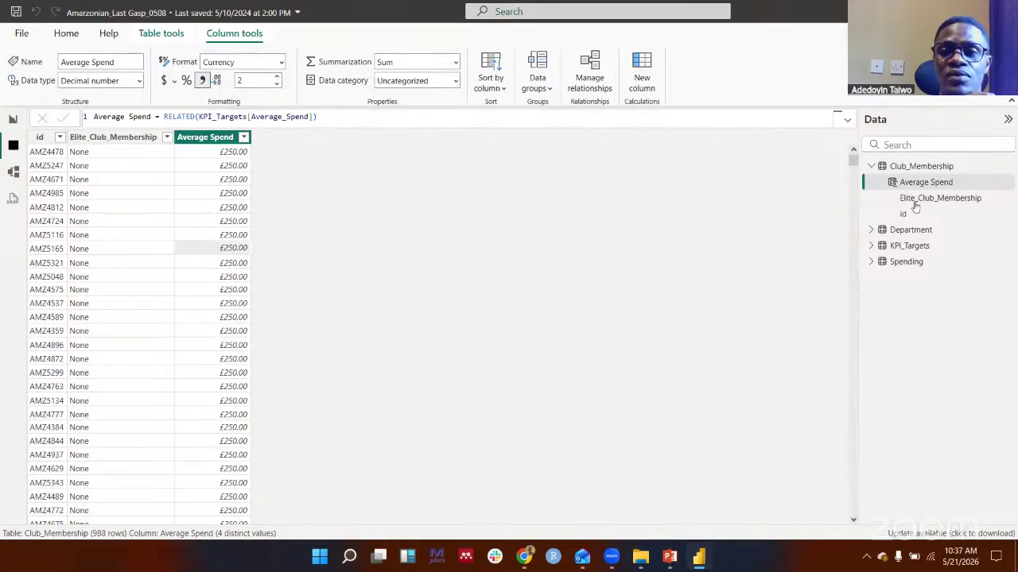
Open the Department table and examine the distinct values of its Most_Popular_Department column
left_click(912, 230)
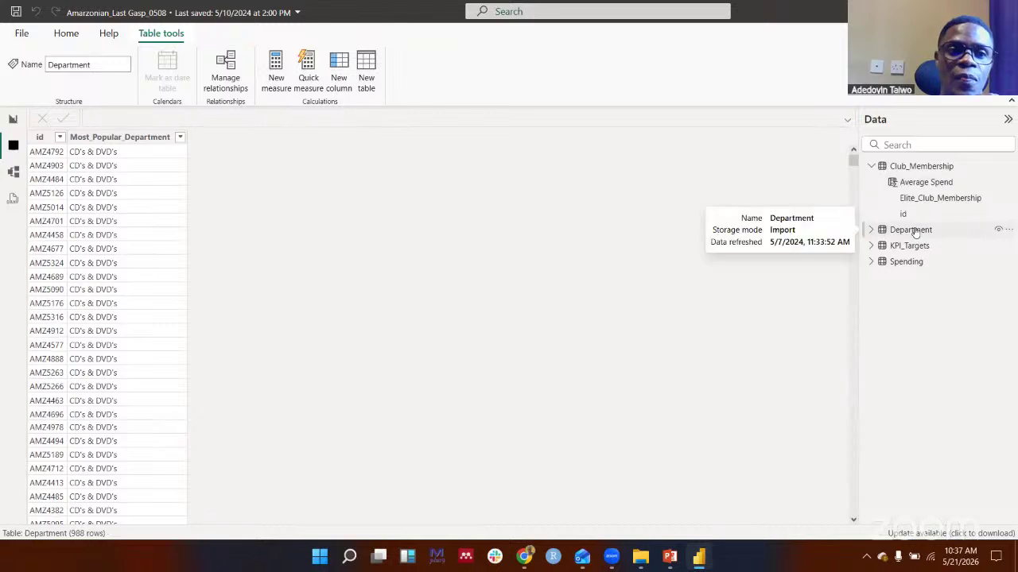
left_click(180, 138)
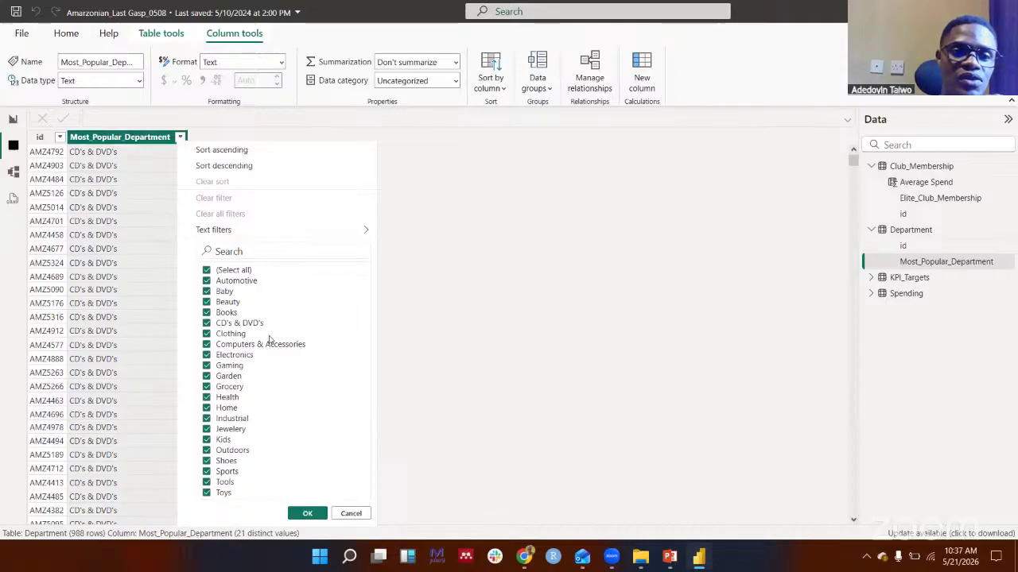
left_click(612, 231)
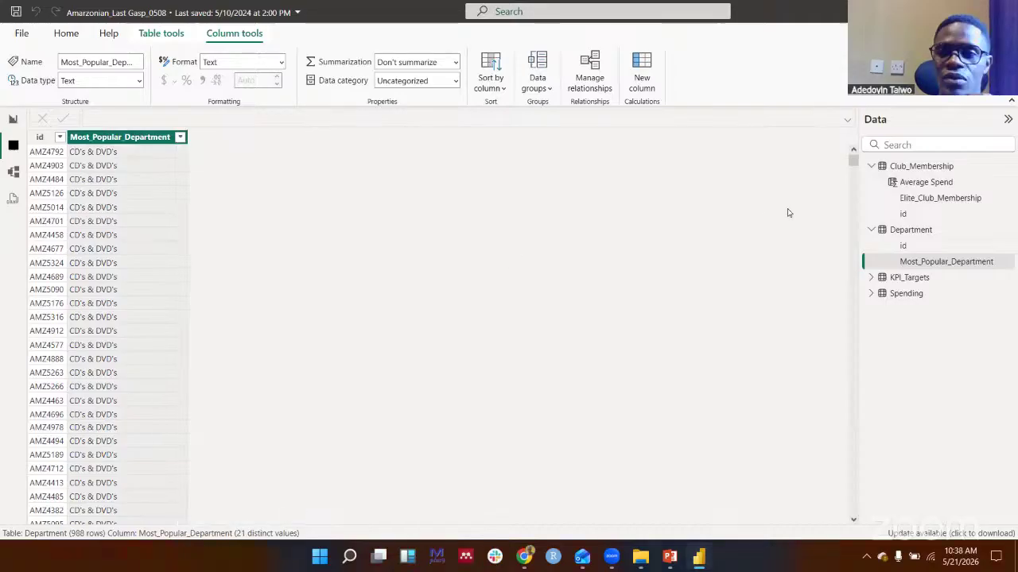
Open the Spending table and examine the distinct values of its gender and last_name columns
left_click(906, 278)
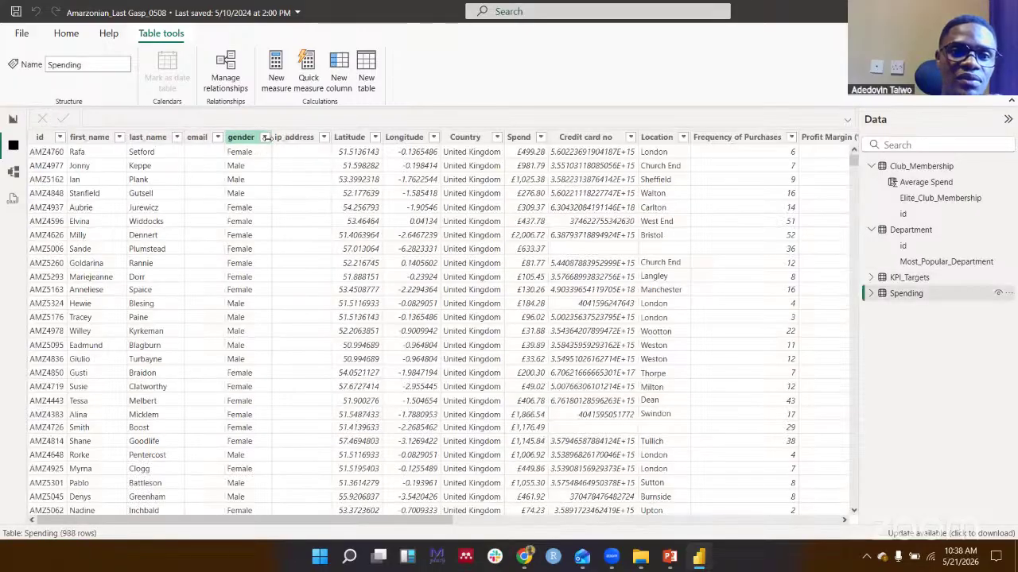
left_click(264, 138)
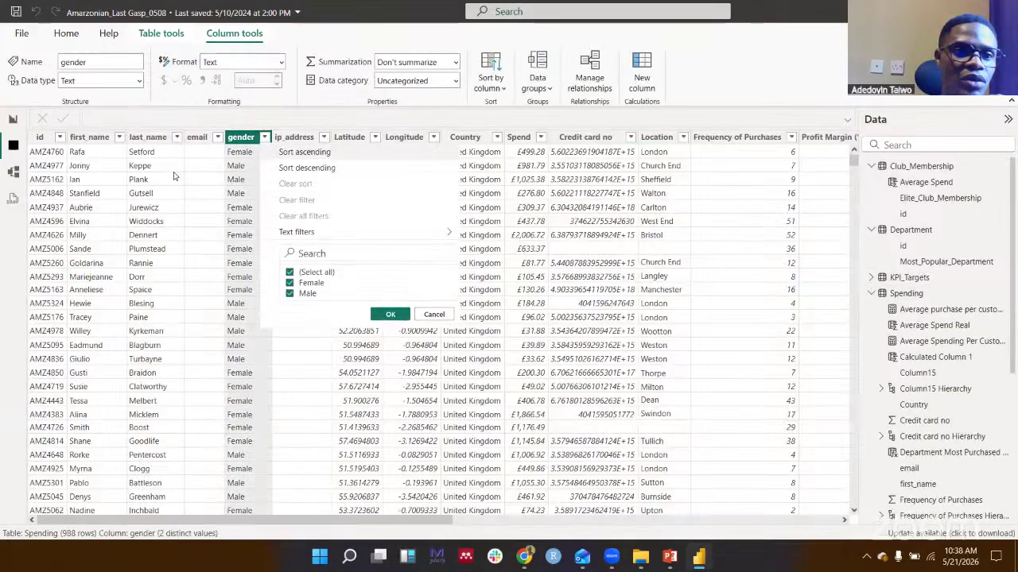
left_click(174, 138)
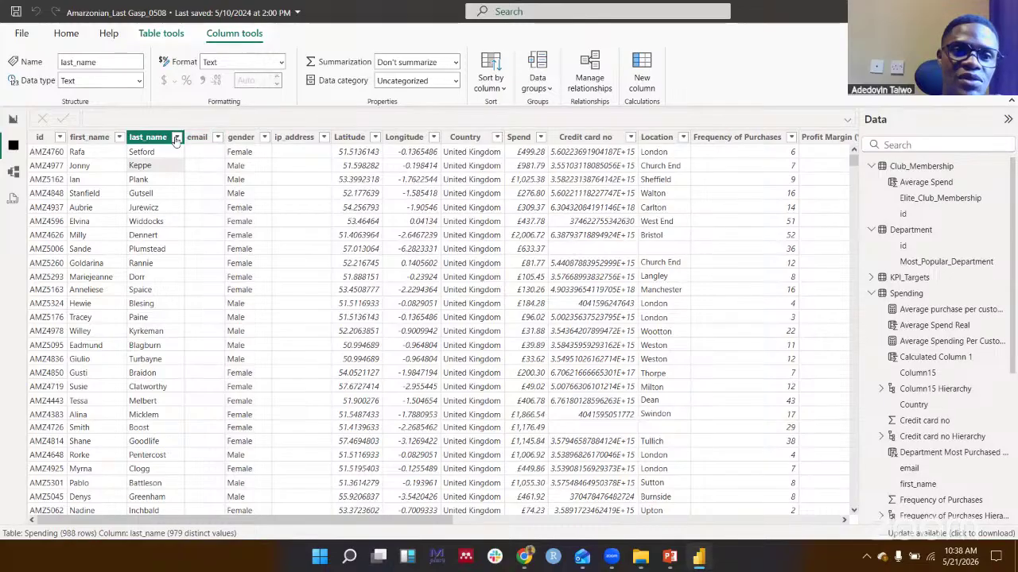
left_click(177, 137)
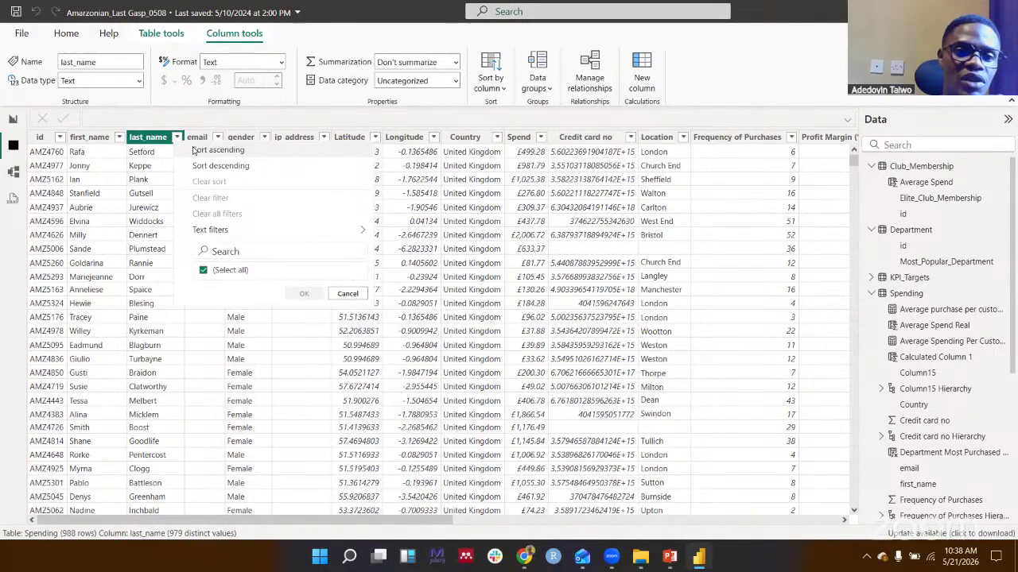
scroll(265, 307, "down", 20)
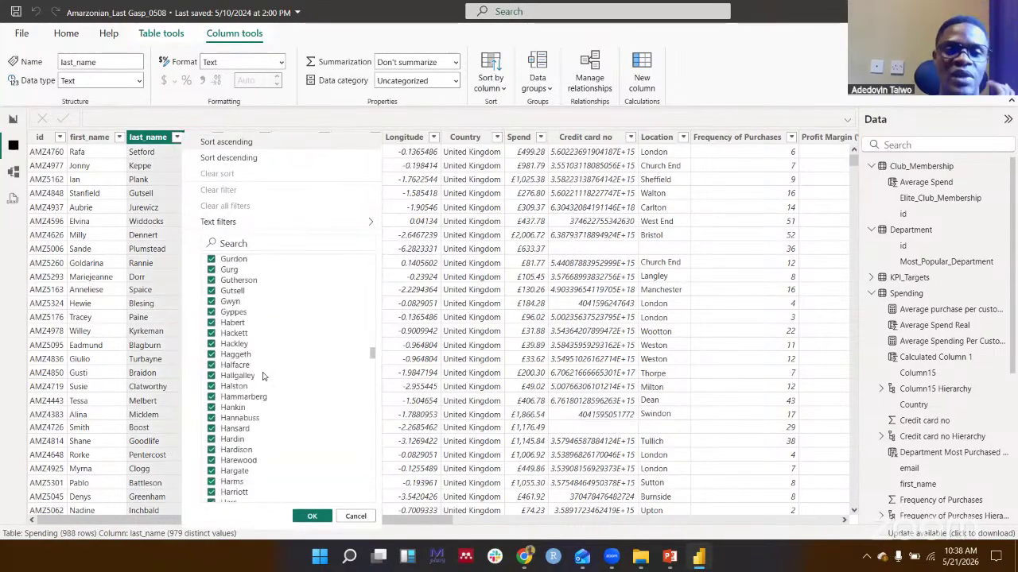
scroll(265, 376, "down", 20)
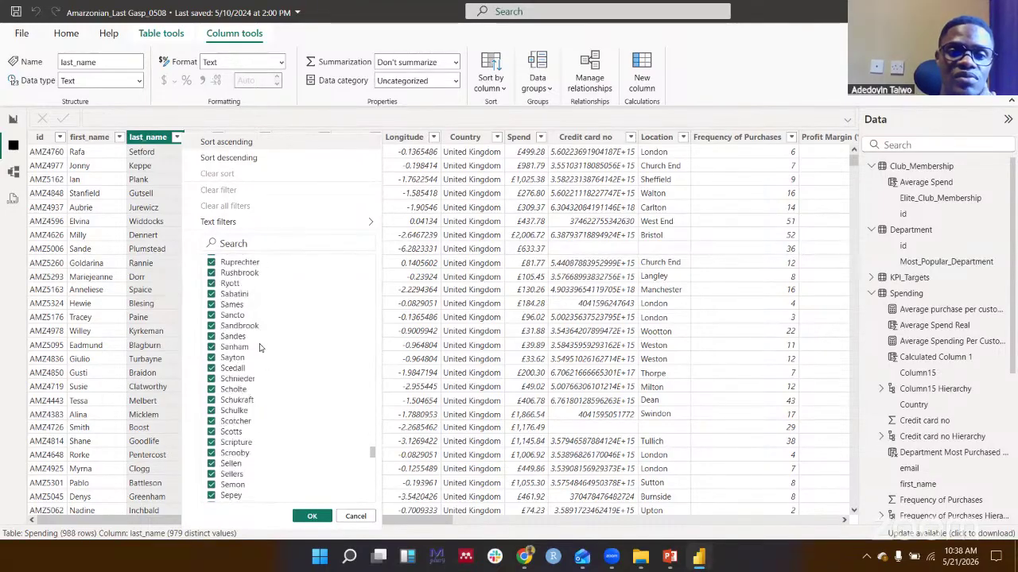
left_click(145, 225)
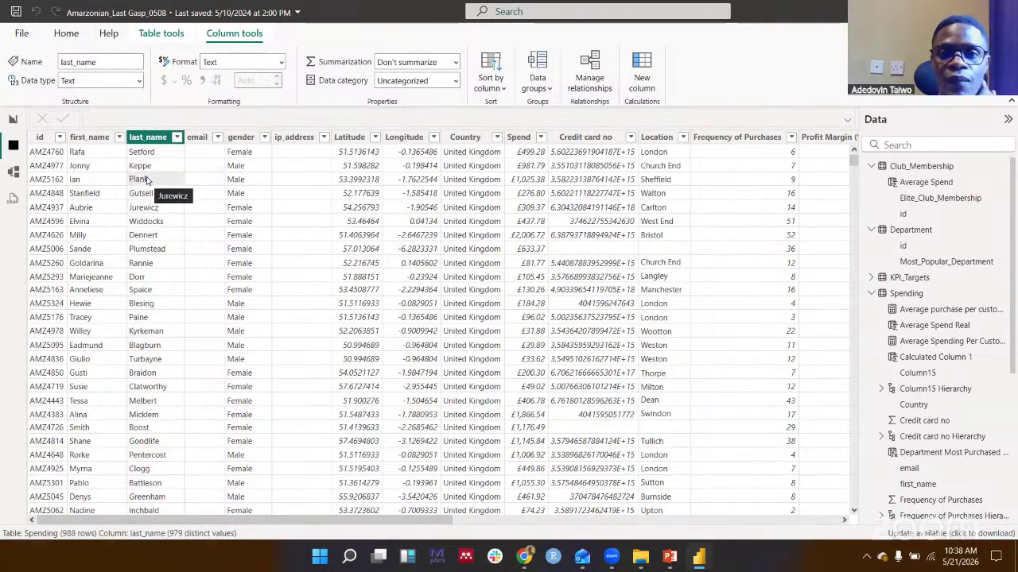
Go to the Country column of the Spending table and examine its distinct values
key("Right")
key("Right")
key("Right")
key("Right")
key("Right")
key("Right")
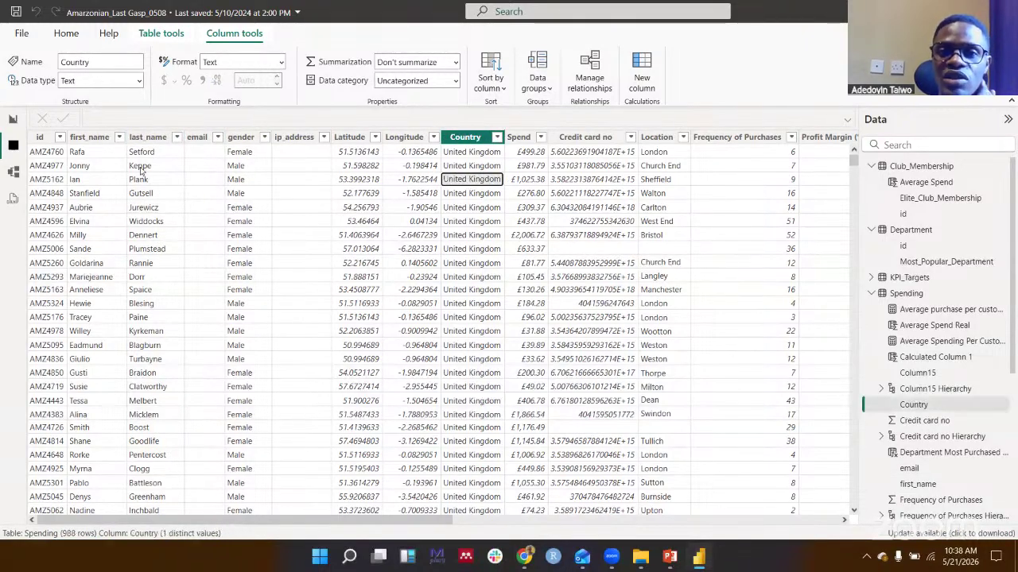
left_click(497, 140)
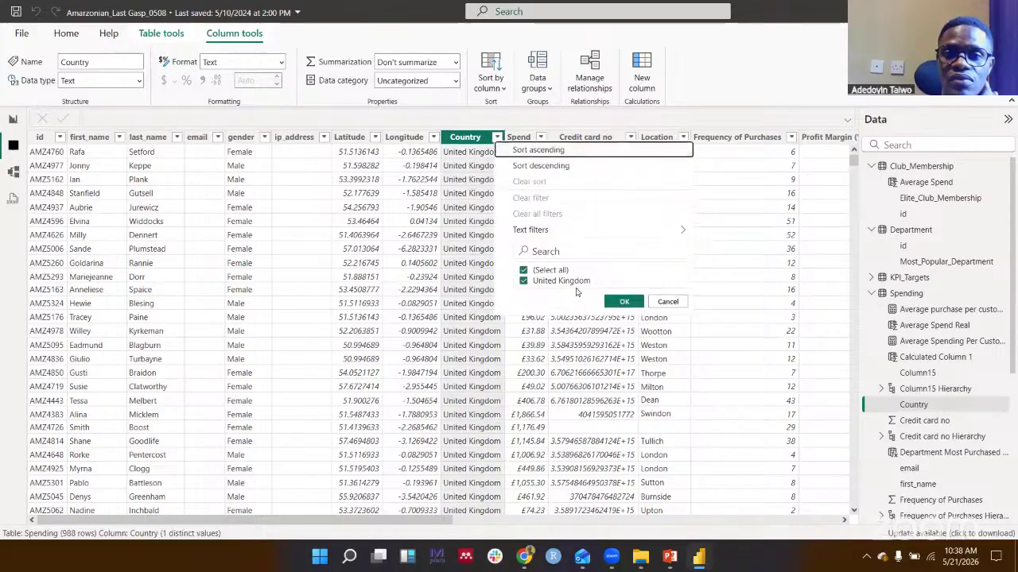
key("Escape")
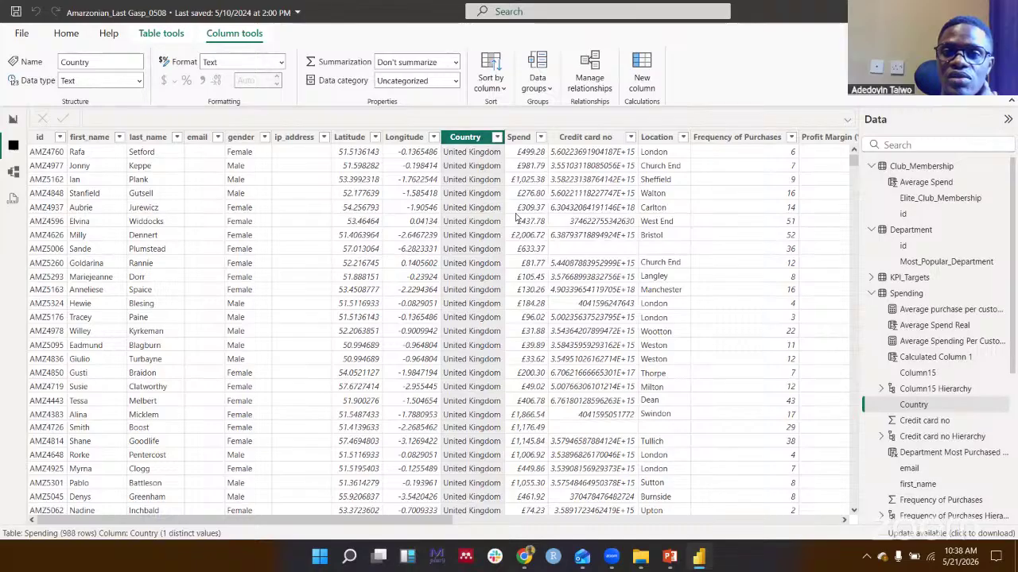
Look through the remaining Spending columns from Spend to Profit Per Purchase, and return to the Country column
key("Right")
key("Right")
key("Right")
key("Right")
key("Right")
key("Right")
key("Right")
key("Right")
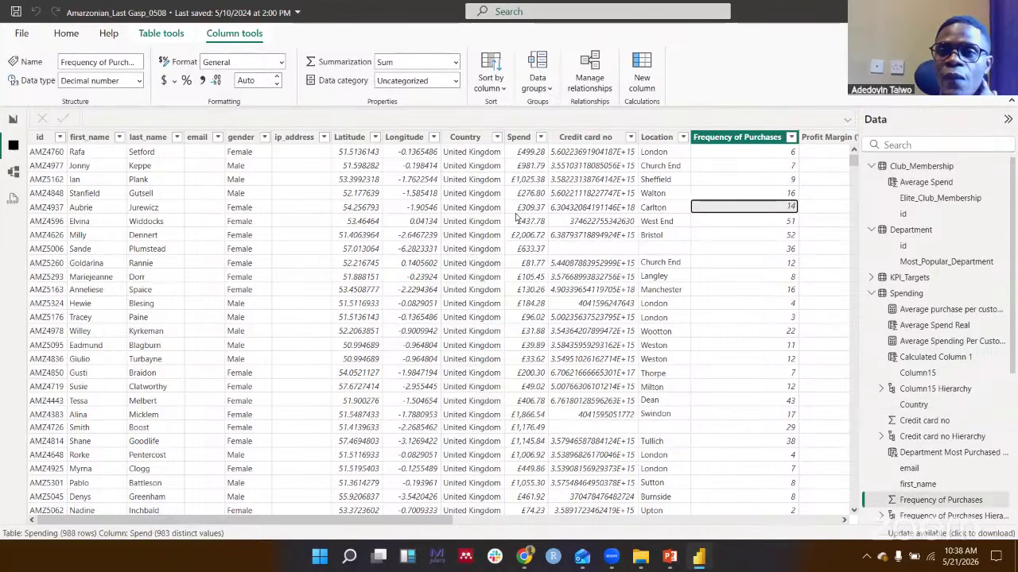
key("Right")
key("Right")
key("Right")
key("Right")
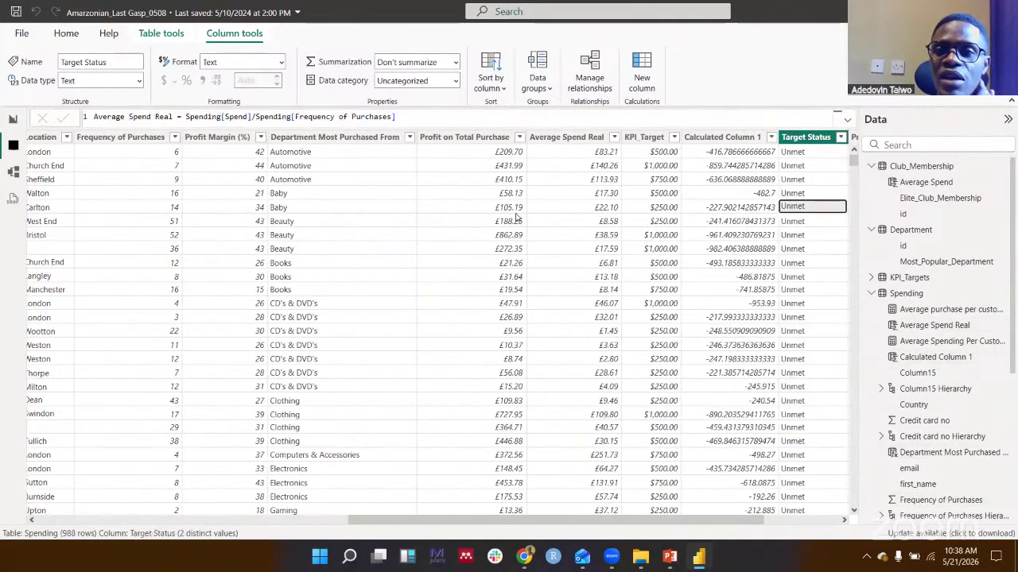
key("Left")
key("Right")
key("Right")
key("Home")
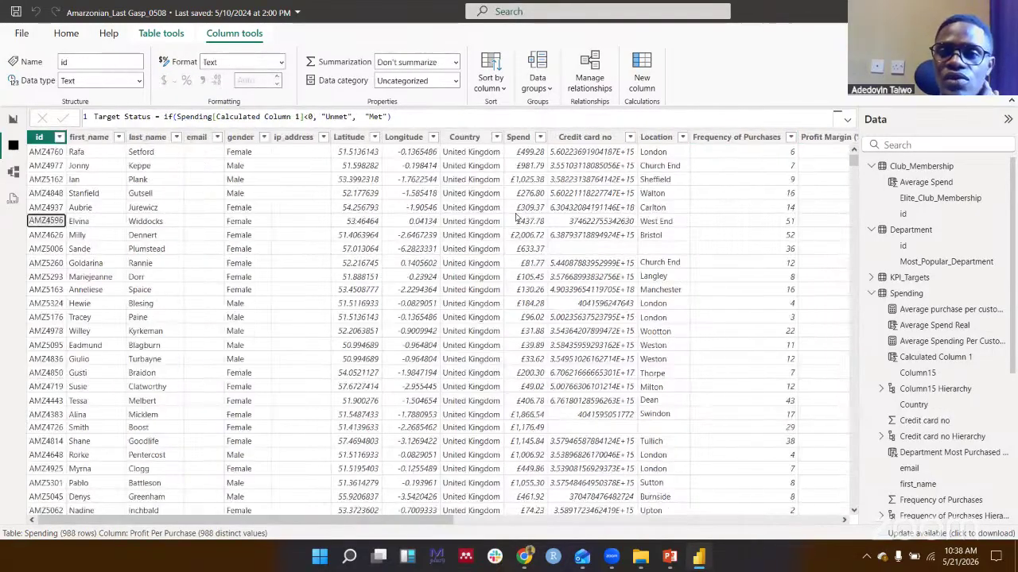
key("Right")
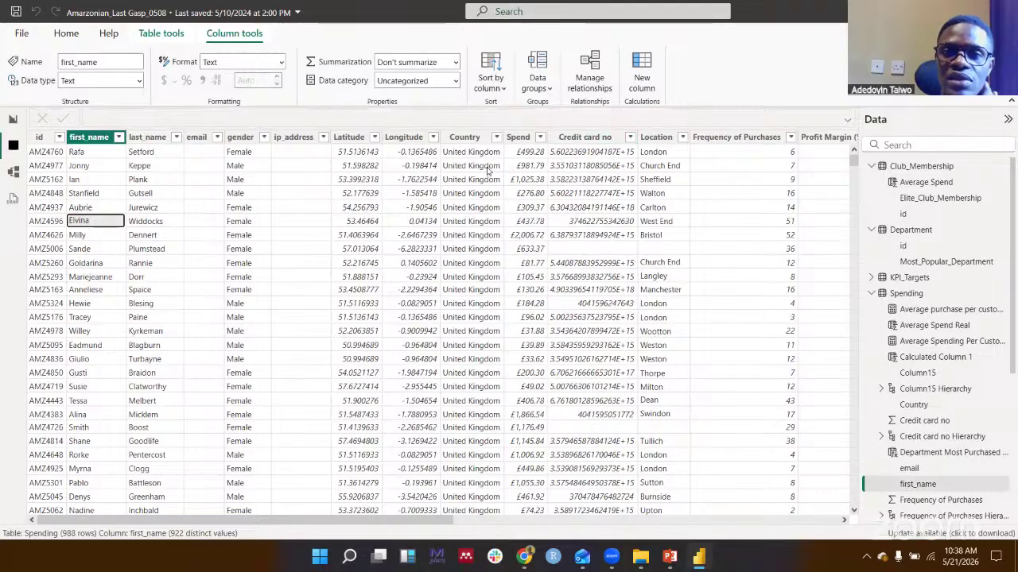
left_click(488, 167)
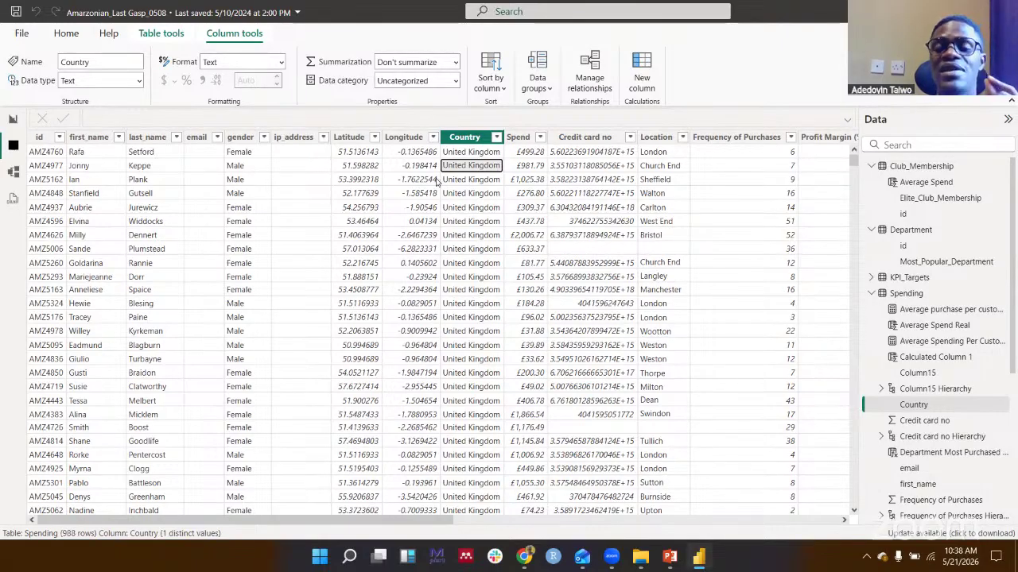
Switch to the report view and select the Distribution of Profit by Department chart on the Profit Analysis page
left_click(13, 119)
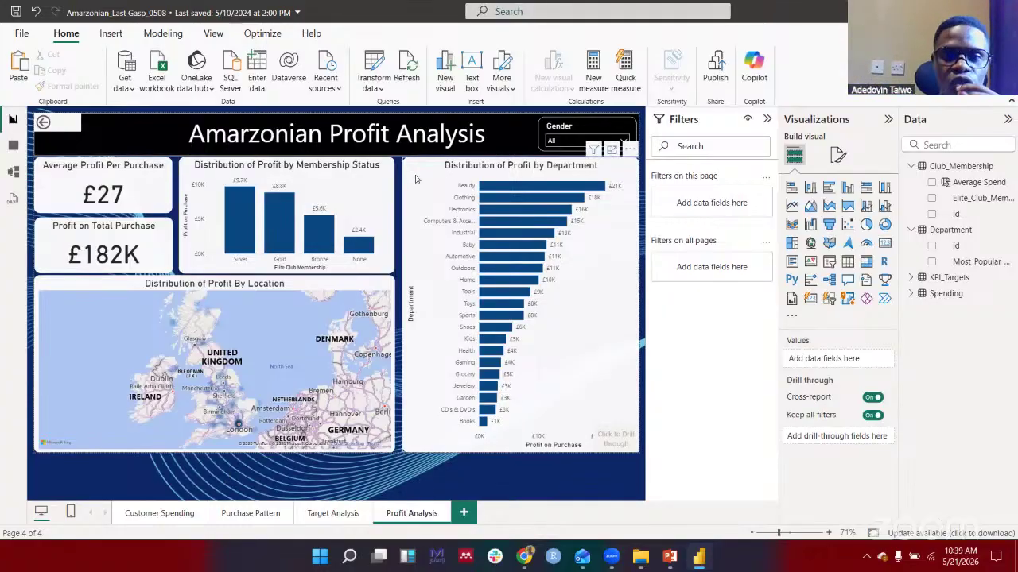
left_click(529, 172)
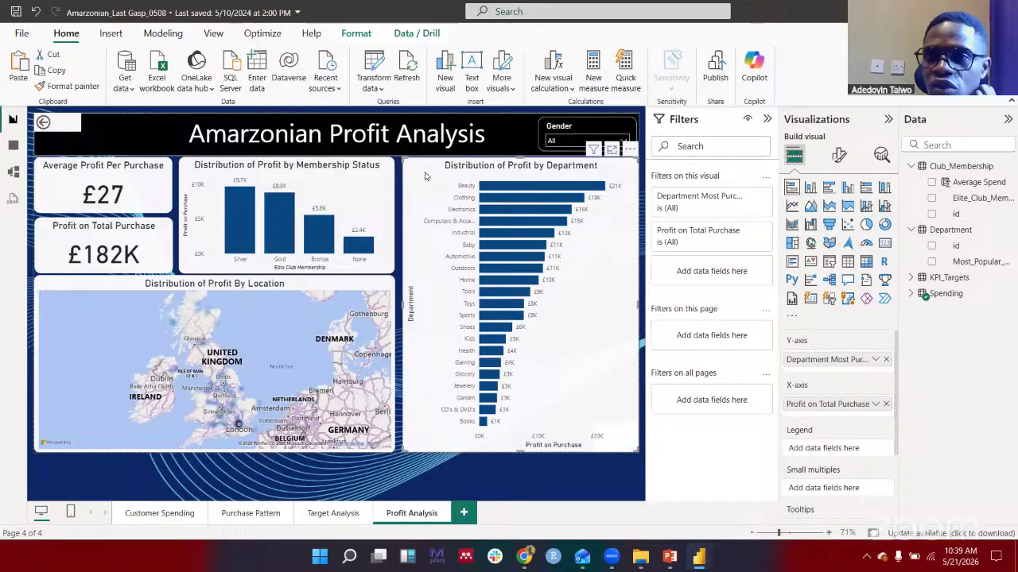
left_click(768, 119)
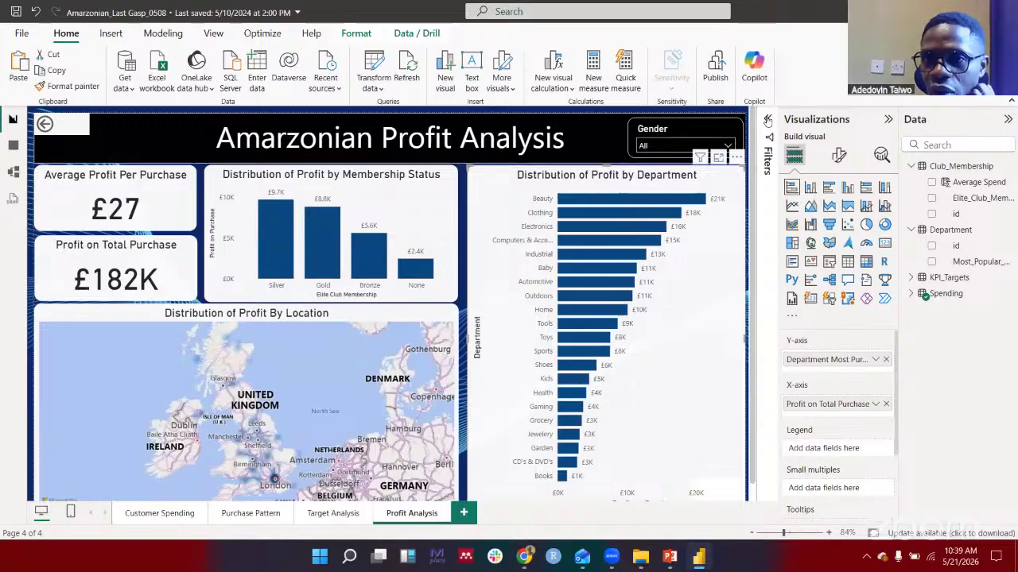
left_click(768, 120)
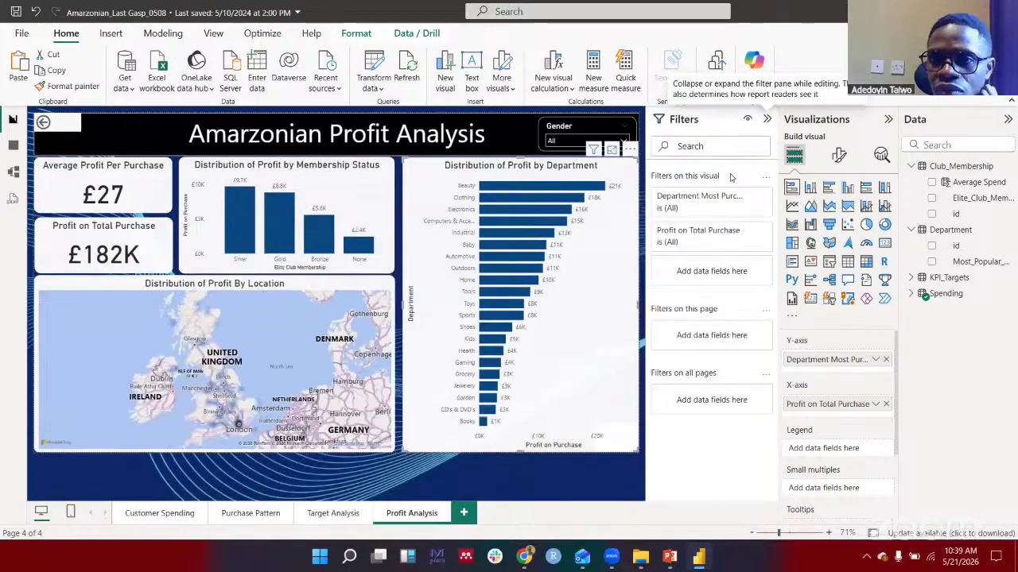
left_click(766, 119)
left_click(767, 119)
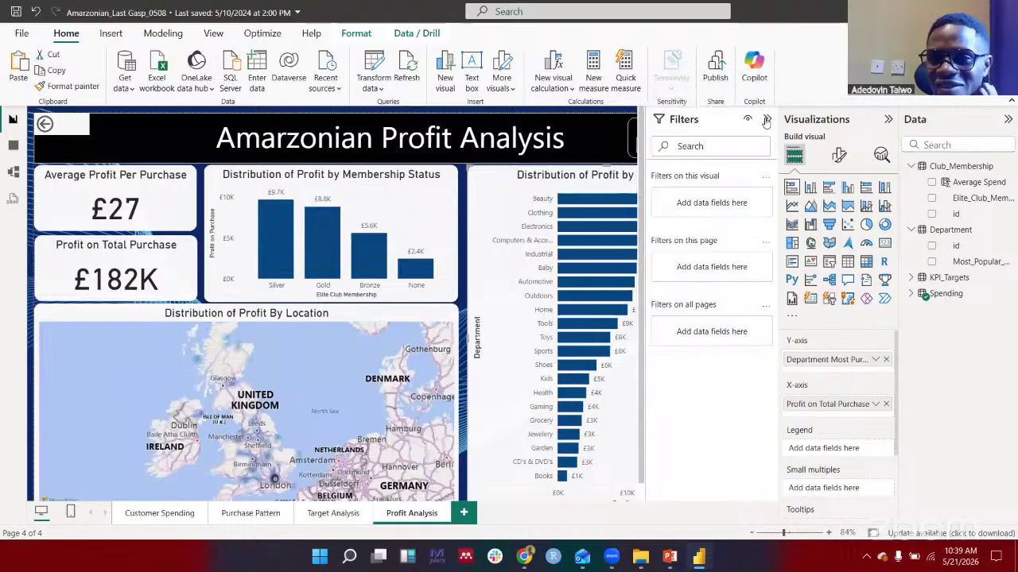
left_click(766, 120)
left_click(766, 119)
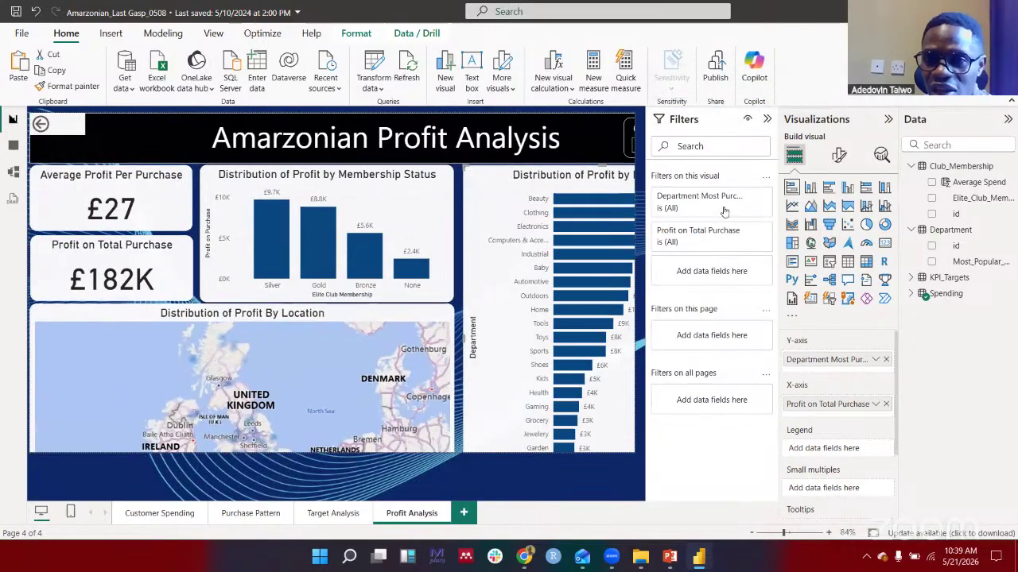
Expand the Department Most Purchased From filter of the profit by department chart to examine its basic filtering options
left_click(724, 198)
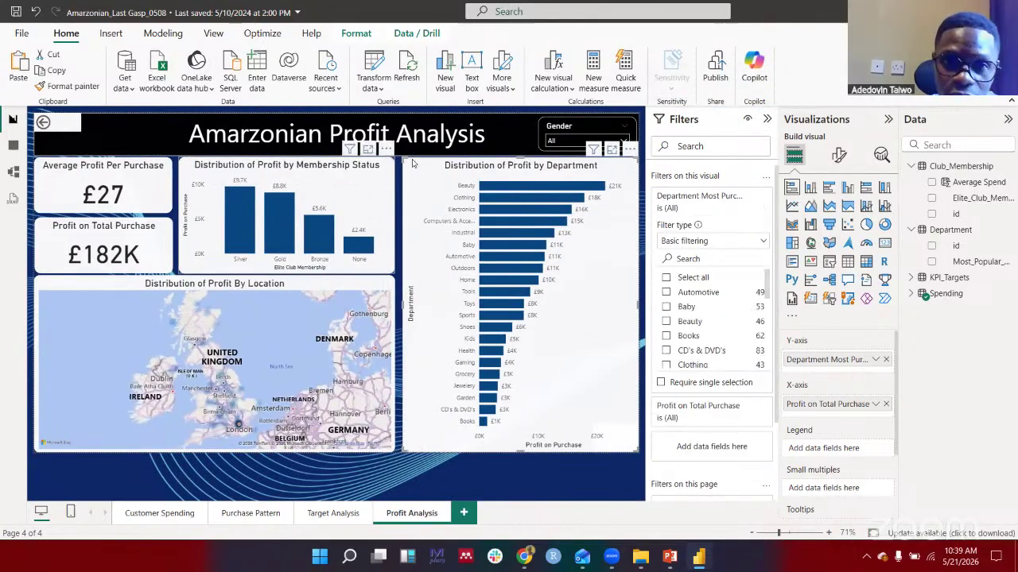
left_click(451, 485)
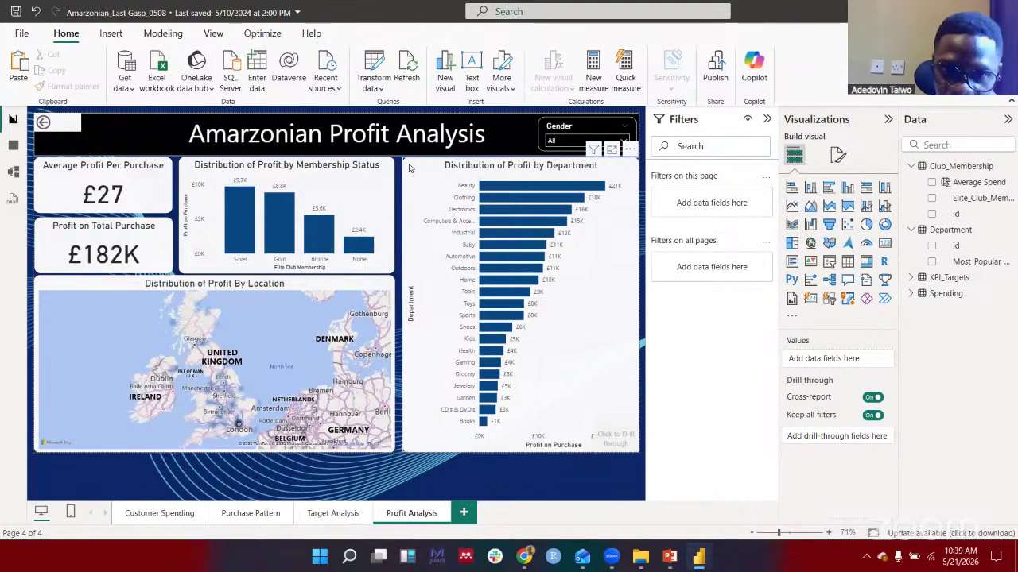
left_click(409, 168)
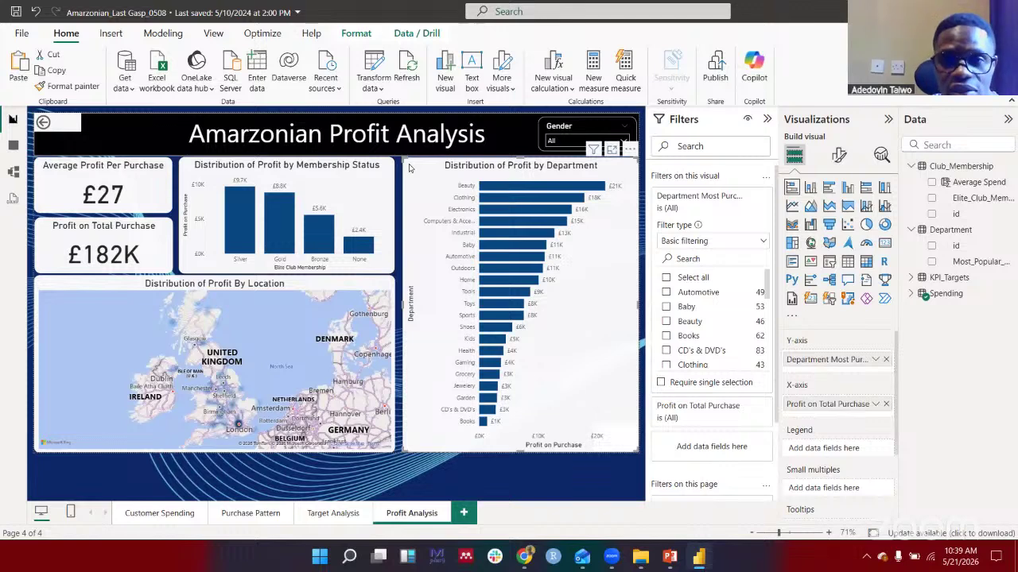
left_click(729, 205)
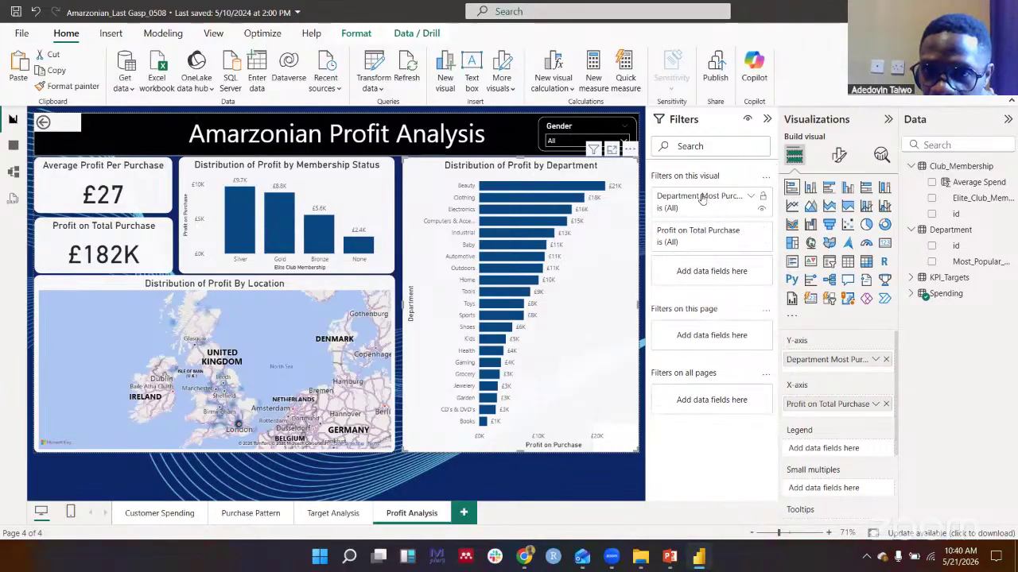
left_click(701, 199)
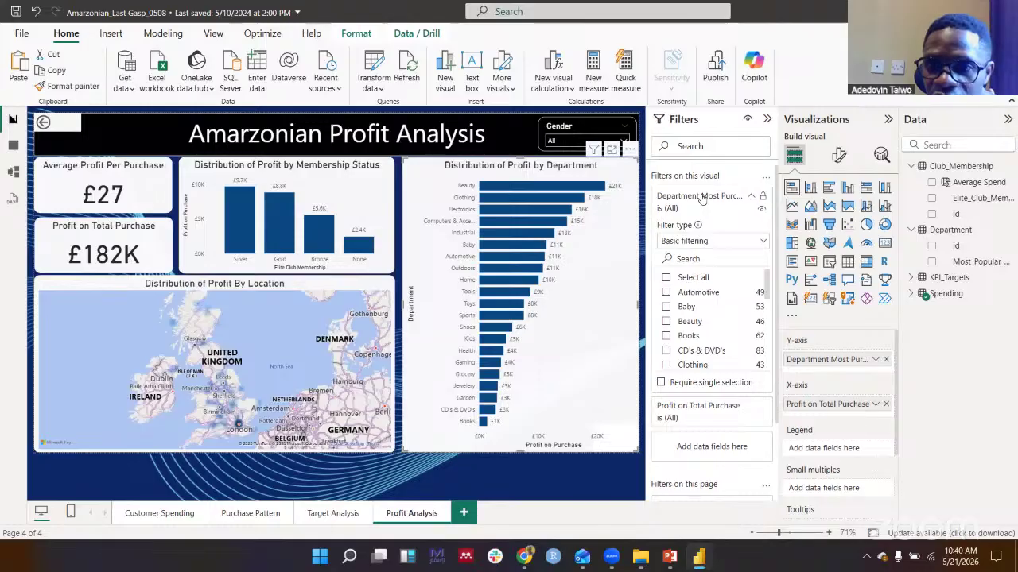
Filter the profit by department chart to Automotive, Baby, Beauty, Books, CD's & DVD's and Clothing
left_click(701, 199)
left_click(697, 199)
left_click(667, 291)
left_click(667, 307)
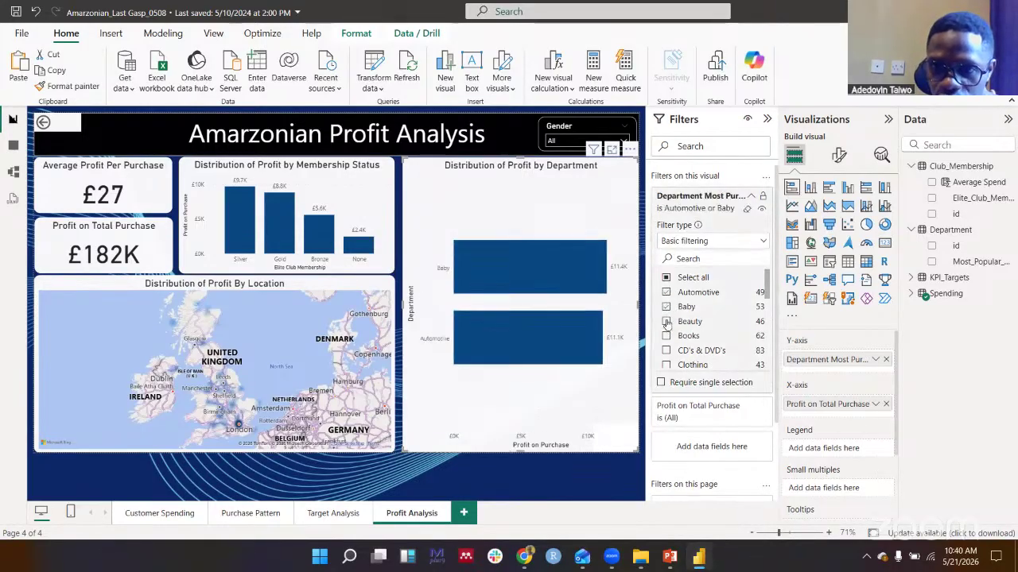
left_click(667, 321)
left_click(666, 335)
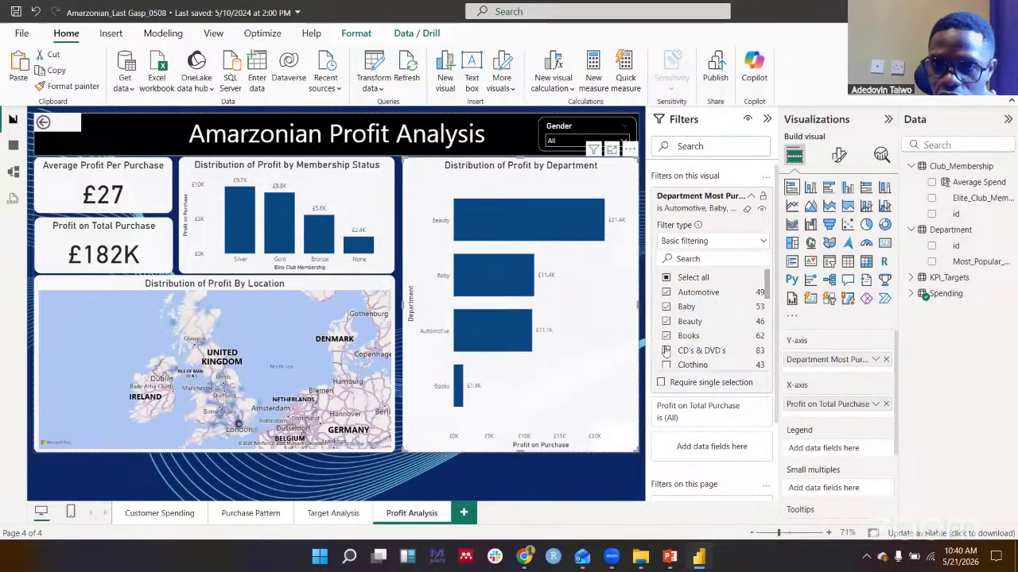
left_click(667, 350)
scroll(688, 351, "down", 3)
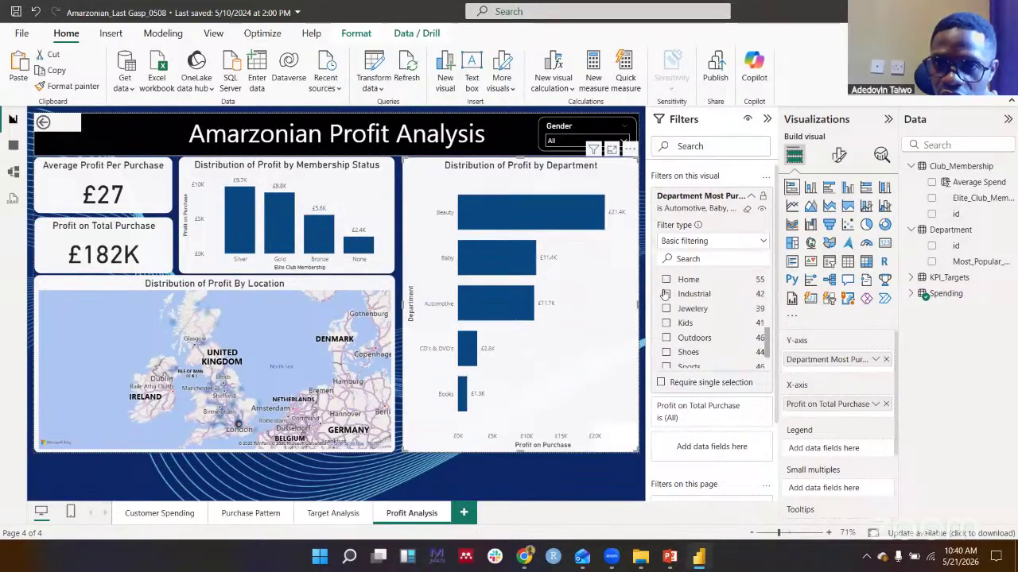
scroll(690, 350, "up", 2)
scroll(683, 327, "up", 3)
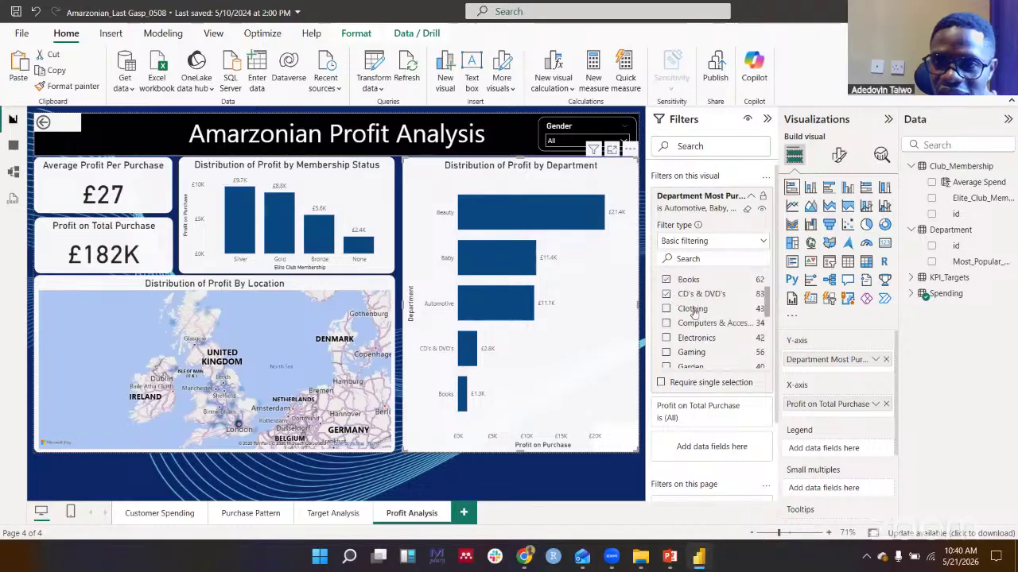
left_click(666, 354)
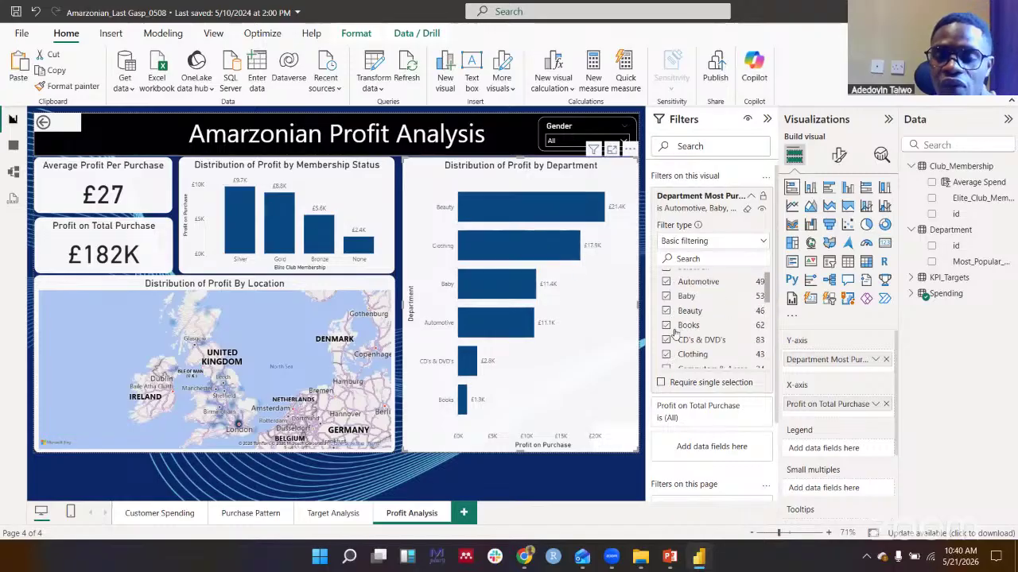
left_click(525, 495)
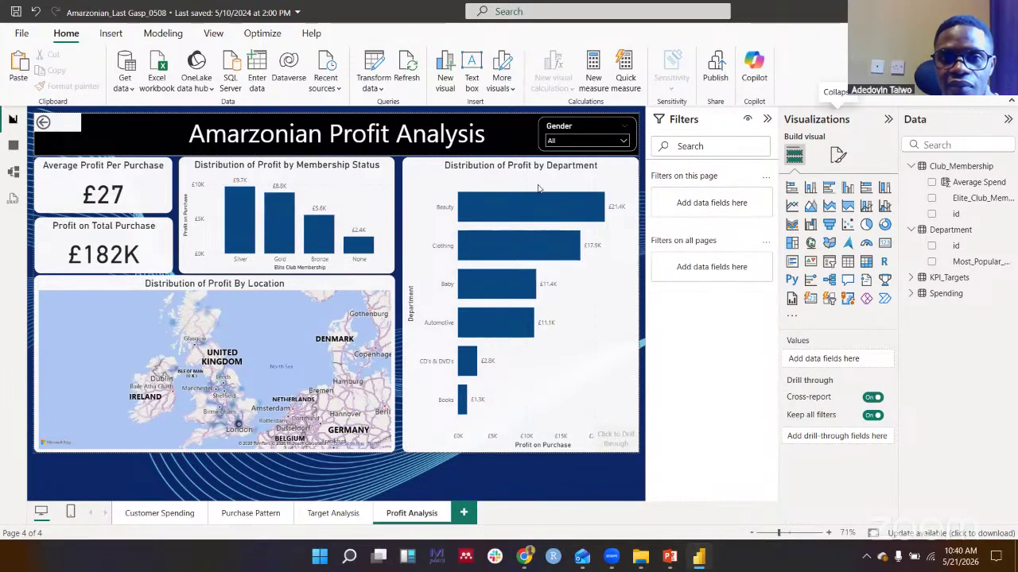
Filter the profit by department chart to departments whose Profit on Total Purchase is greater than or equal to 11000
left_click(417, 180)
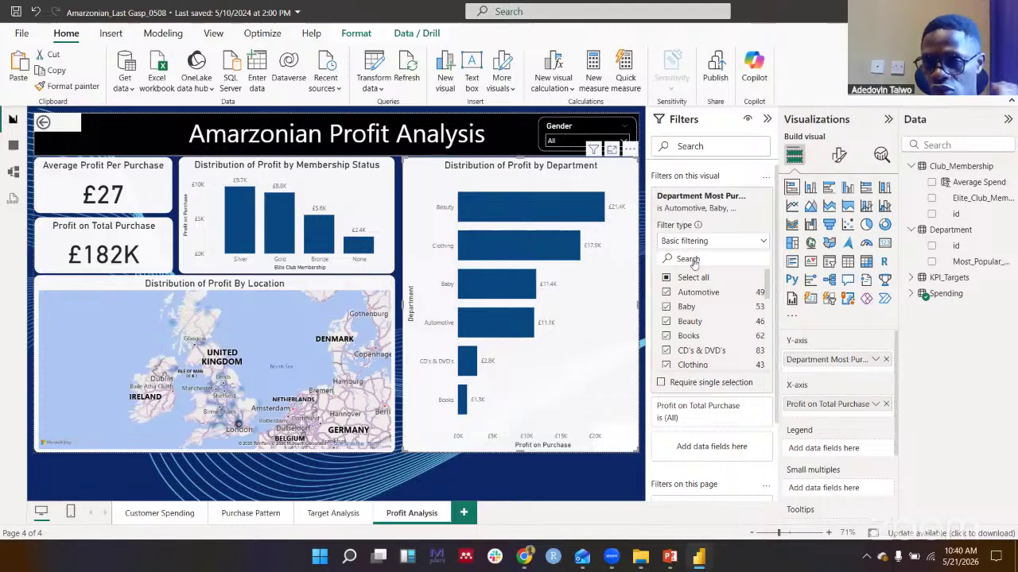
scroll(716, 322, "down", 3)
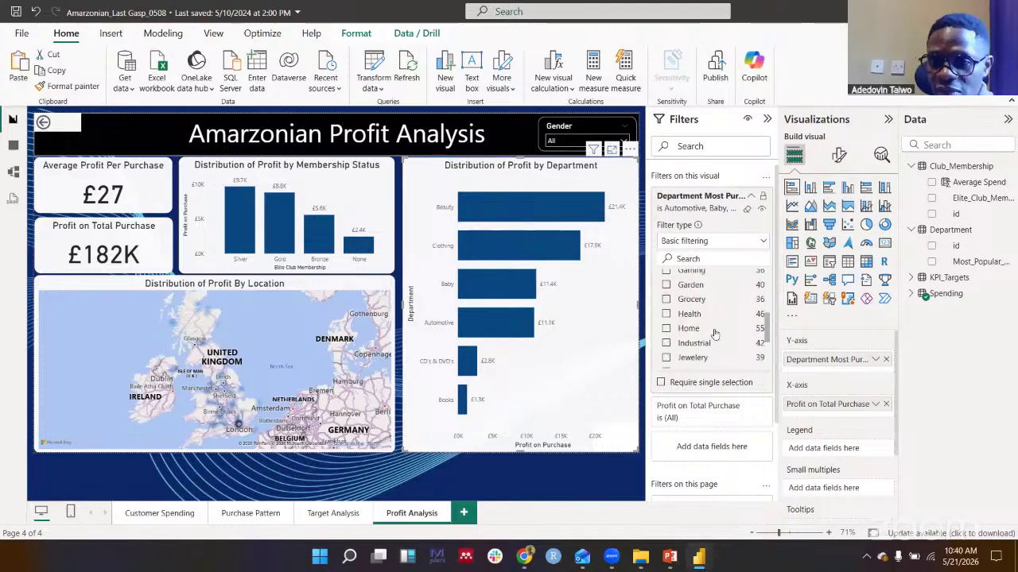
left_click(708, 408)
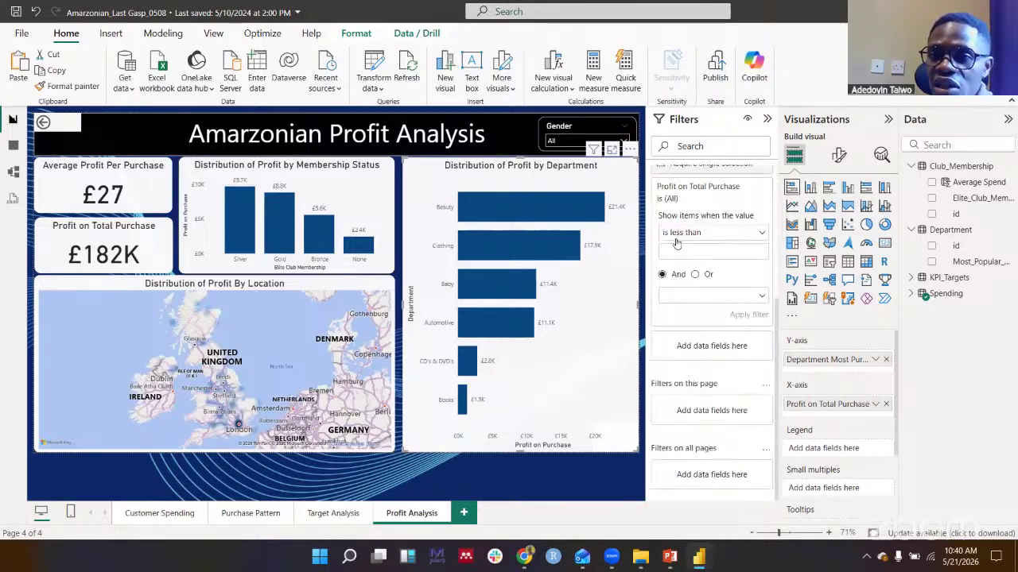
left_click(682, 232)
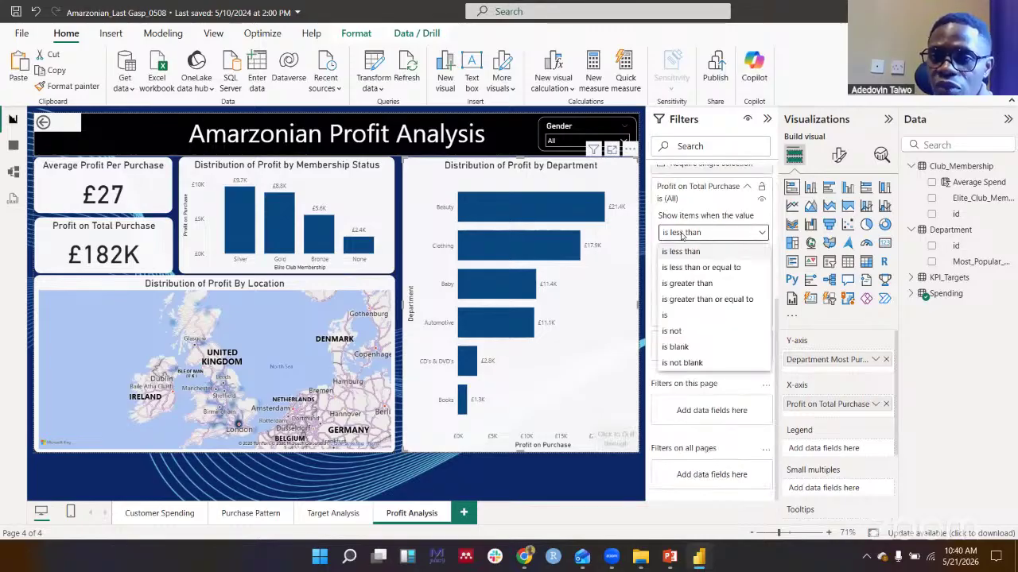
left_click(695, 299)
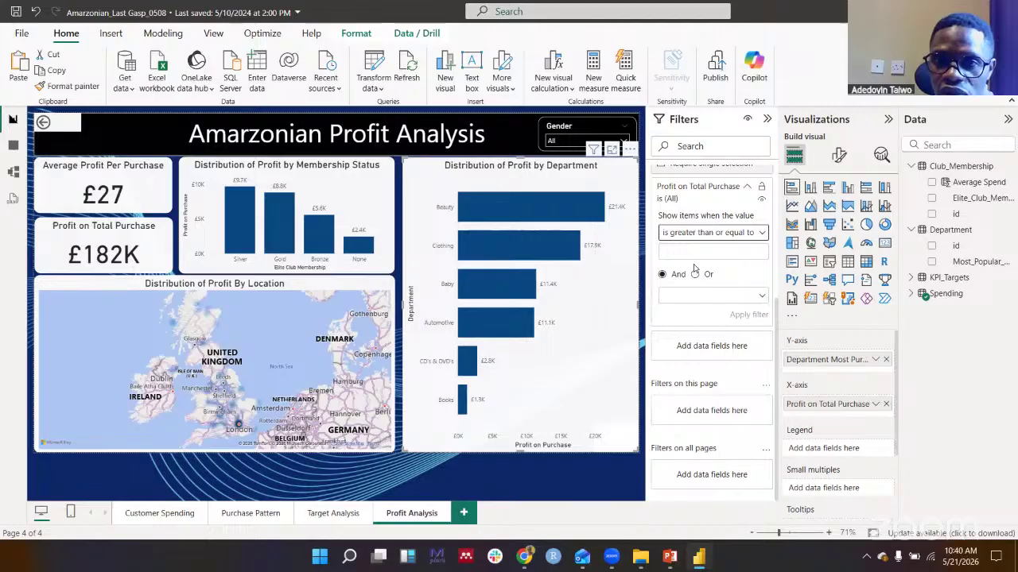
left_click(695, 252)
type("11000")
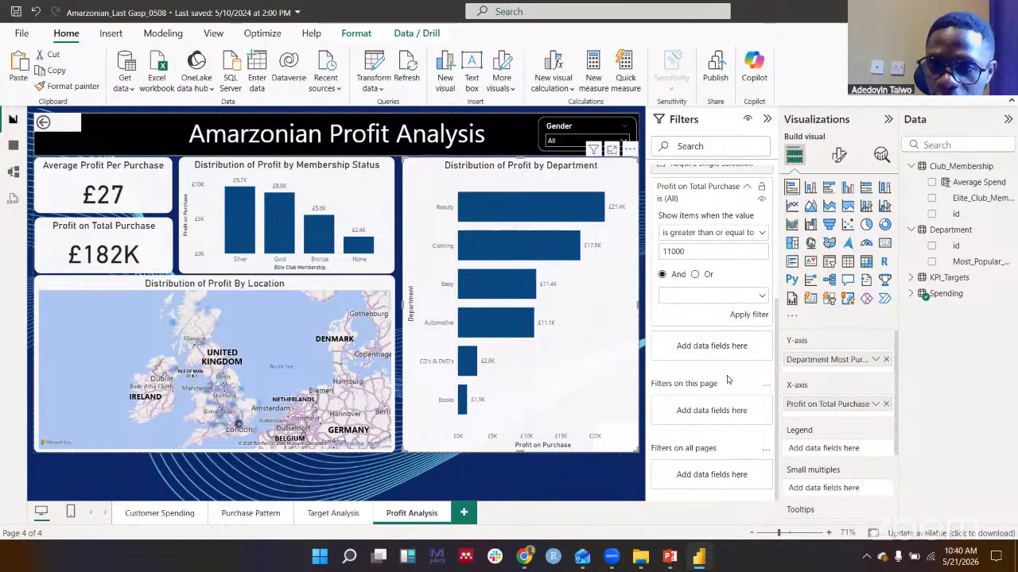
left_click(747, 316)
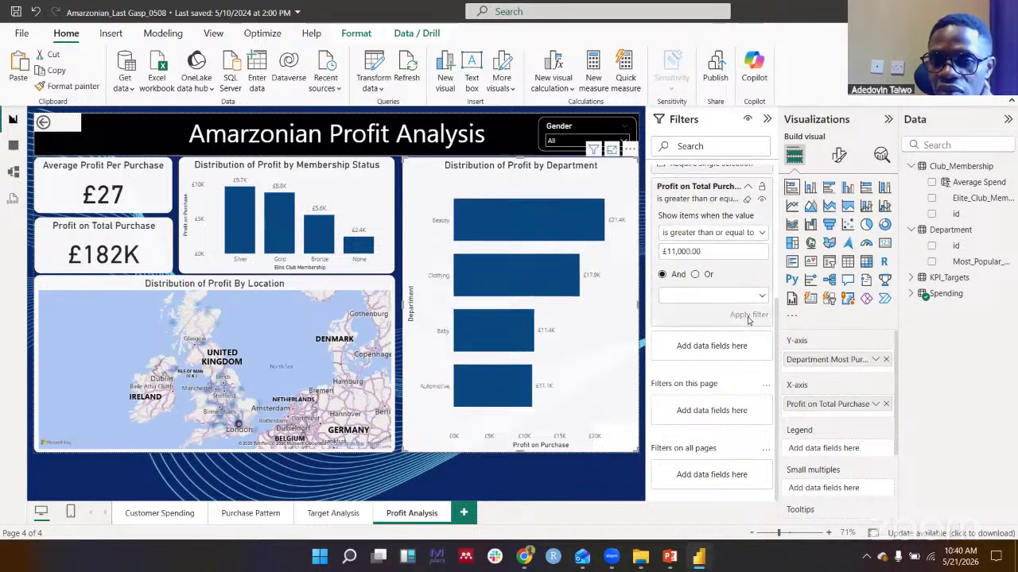
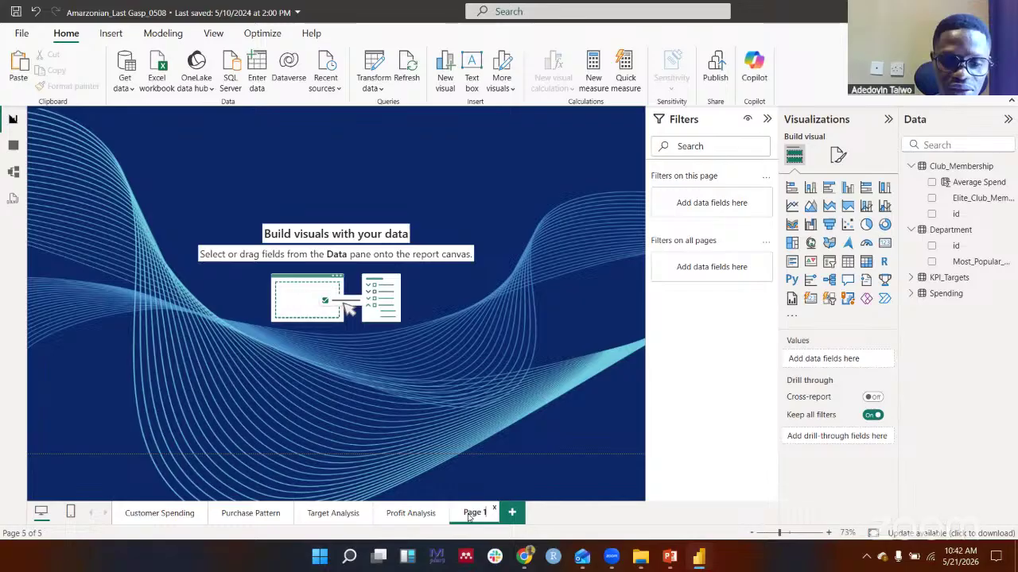
key("BackSpace")
key("BackSpace")
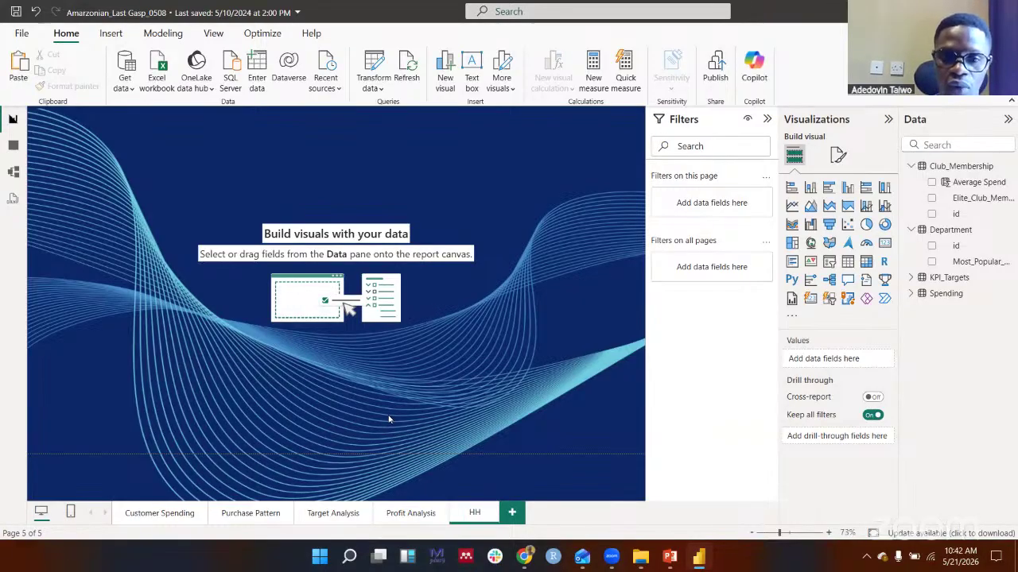
key("Escape")
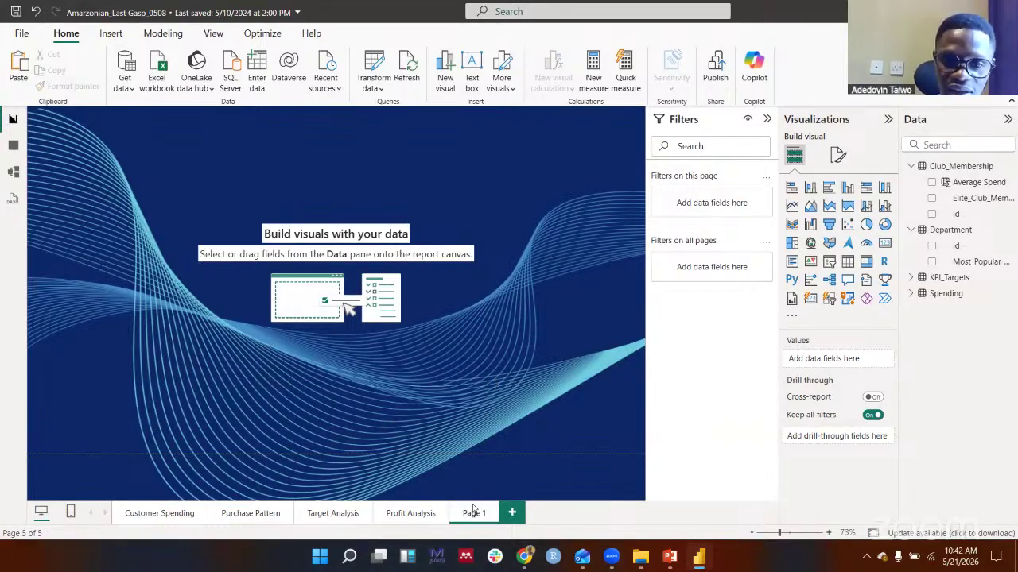
Rename the new report page Page 1 as Yes
right_click(473, 513)
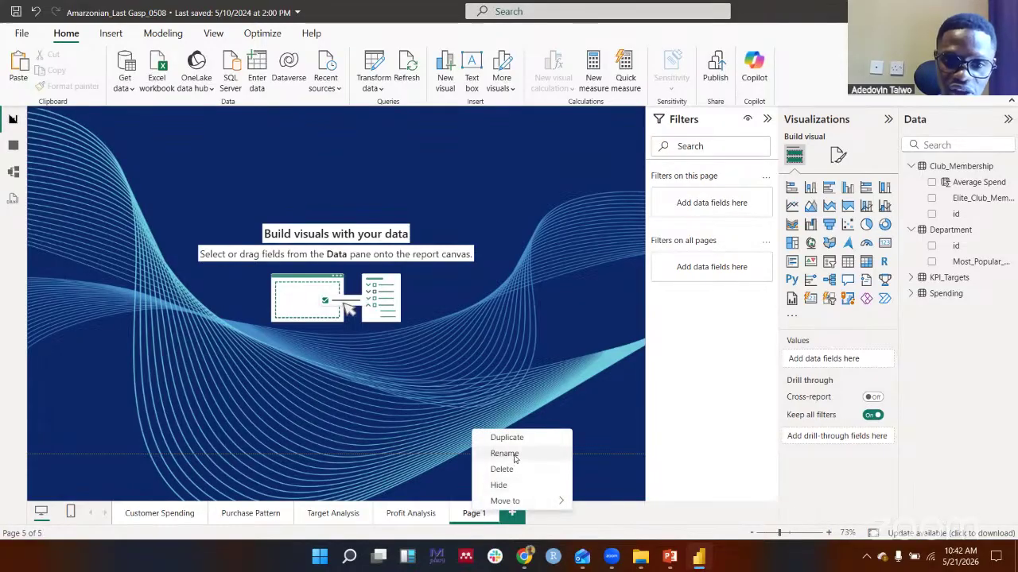
left_click(514, 459)
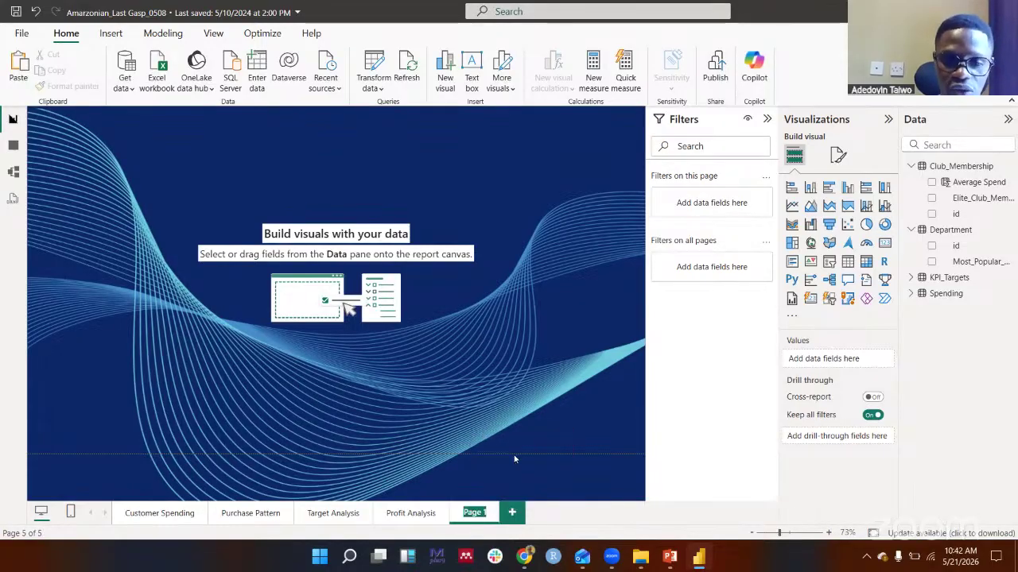
type("Yes")
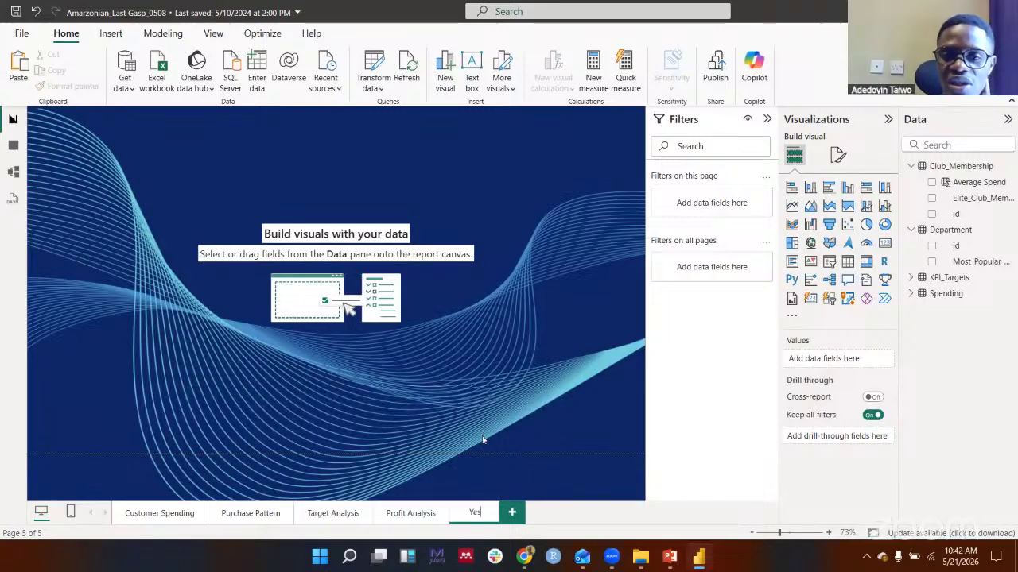
key("Return")
Go to the Target Analysis page and add the elite club membership field as a filter on this page
left_click(410, 514)
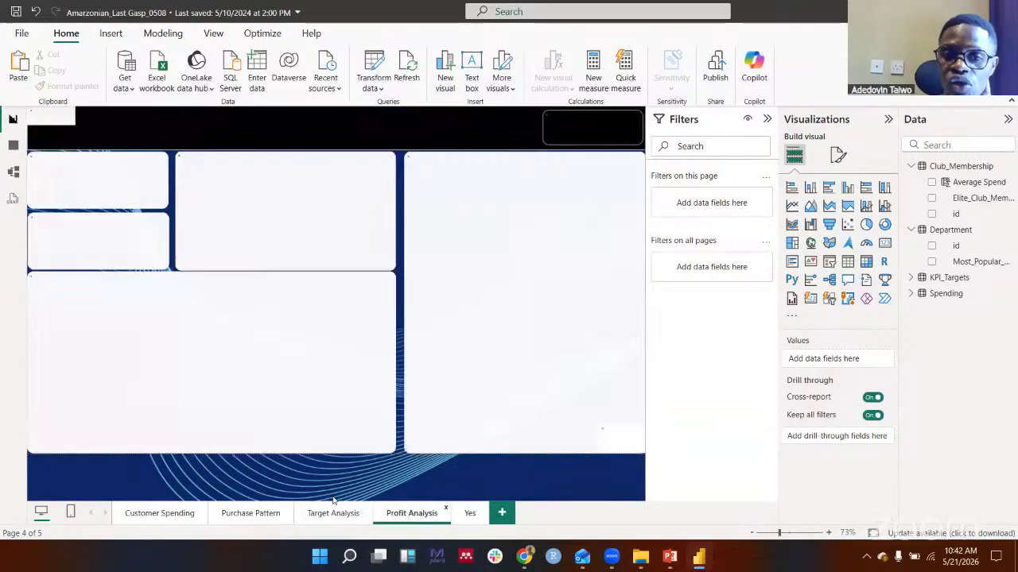
left_click(334, 513)
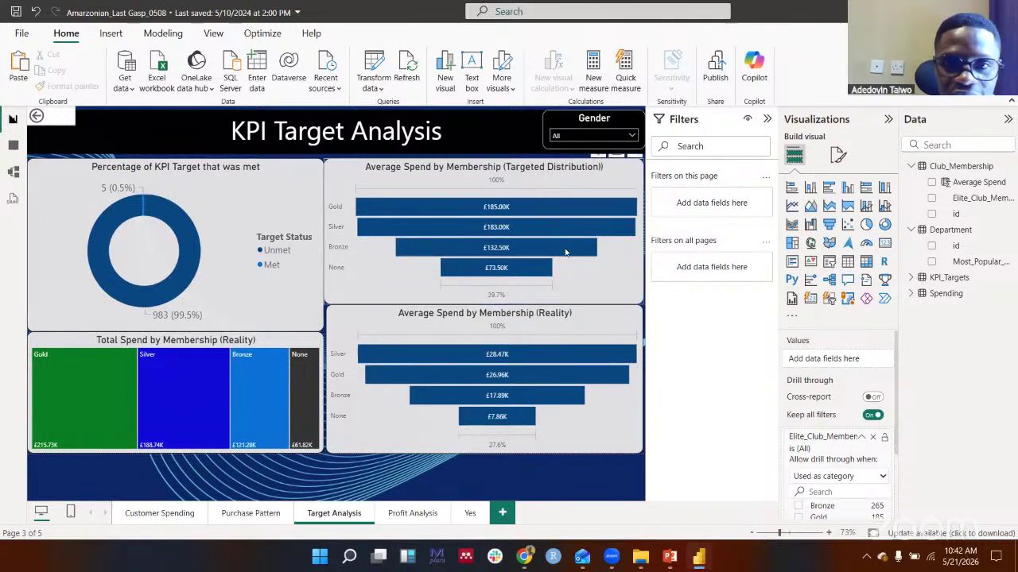
left_click_drag(973, 198, 713, 207)
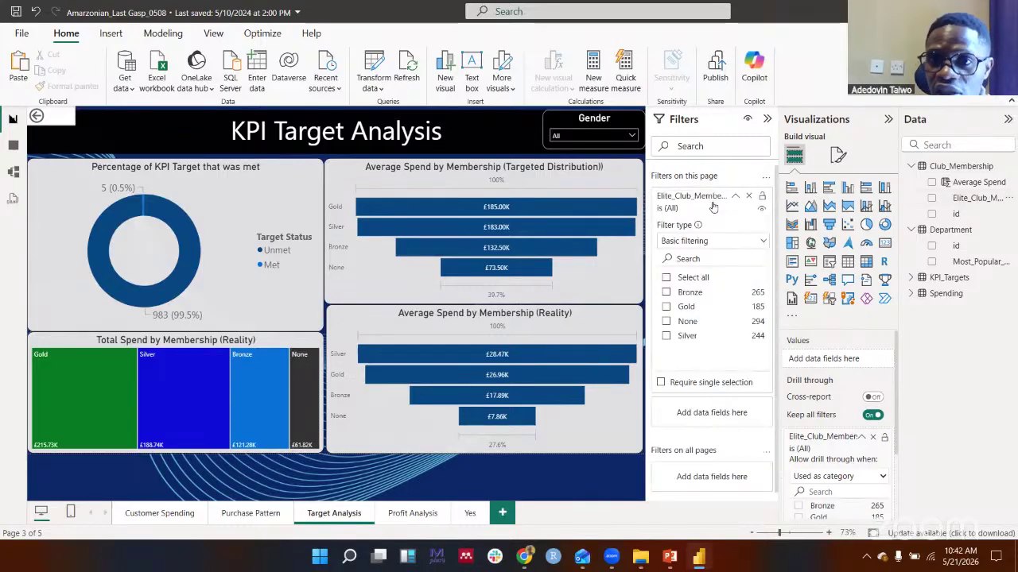
Select Bronze, Gold, None and Silver one by one in the membership page filter, and deselect all four again
left_click(666, 293)
left_click(666, 307)
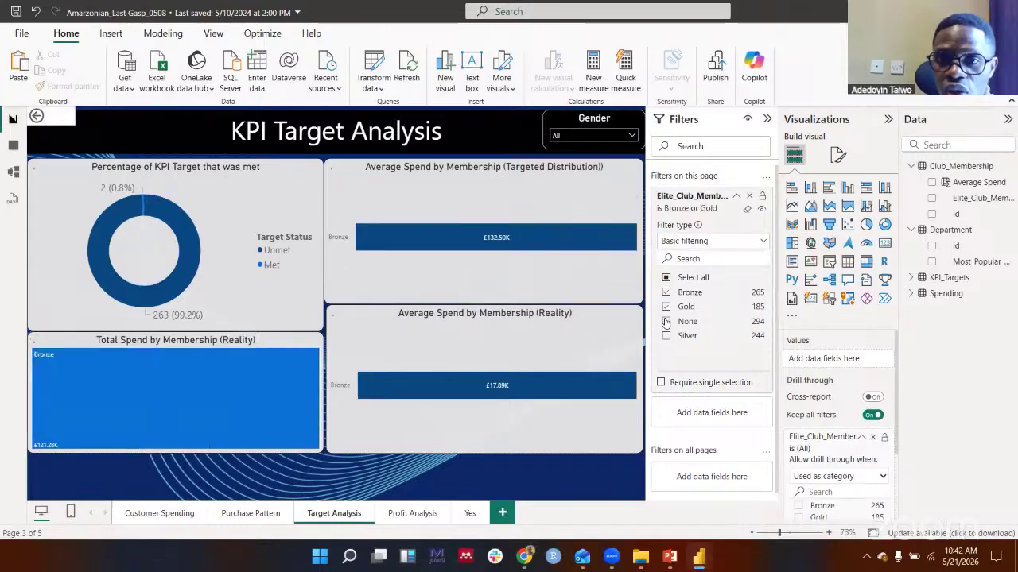
left_click(666, 321)
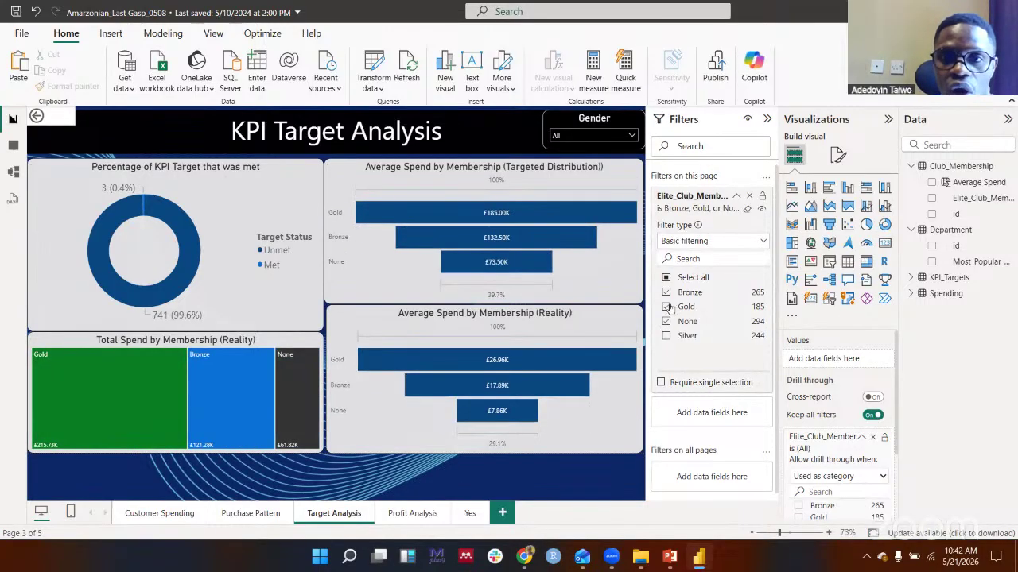
left_click(666, 336)
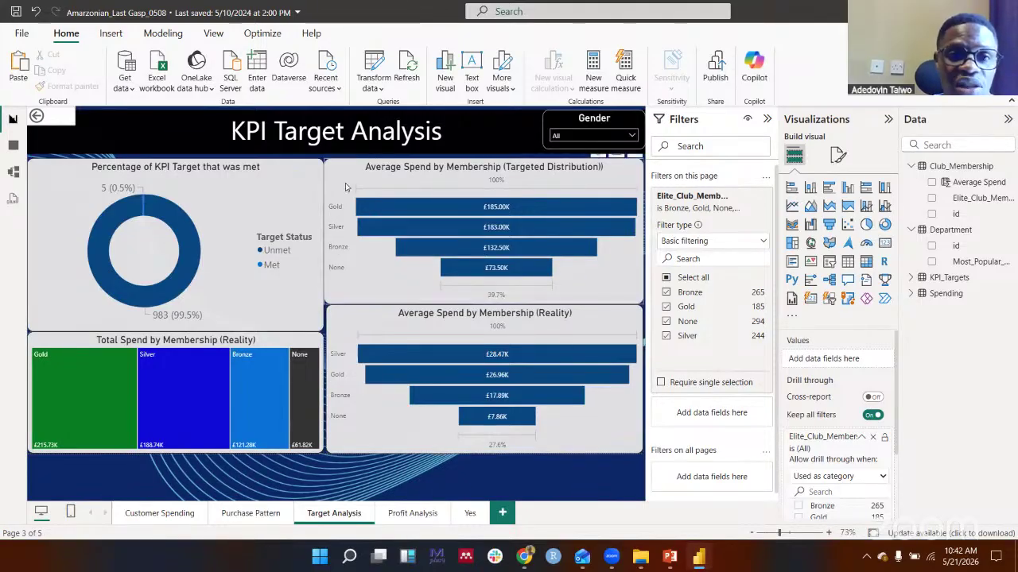
left_click(666, 292)
left_click(666, 307)
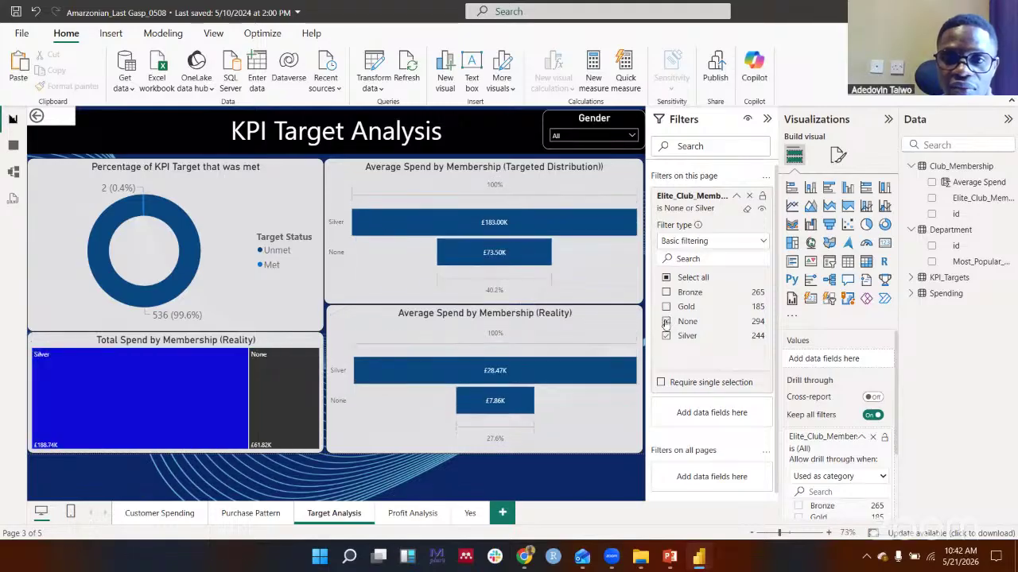
left_click(666, 321)
left_click(667, 337)
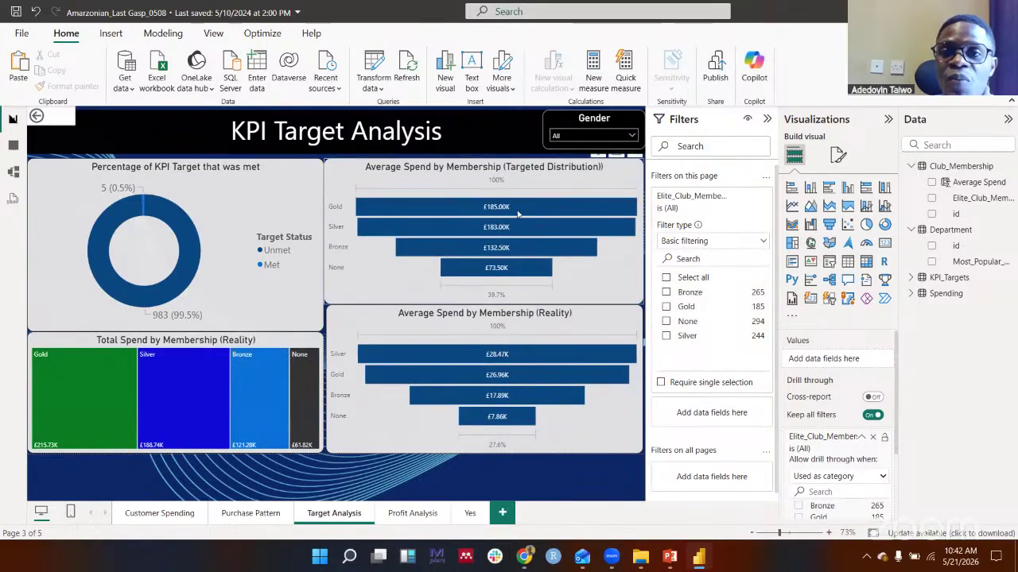
Filter the Target Analysis page to Bronze and Gold memberships, and clear the filter
mouse_move(578, 207)
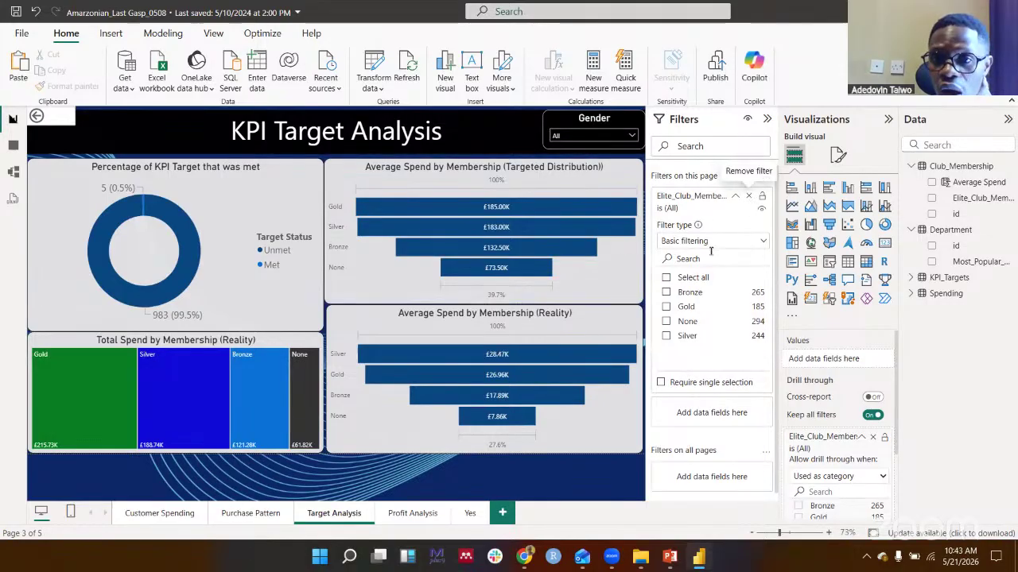
left_click(666, 293)
left_click(666, 307)
left_click(666, 322)
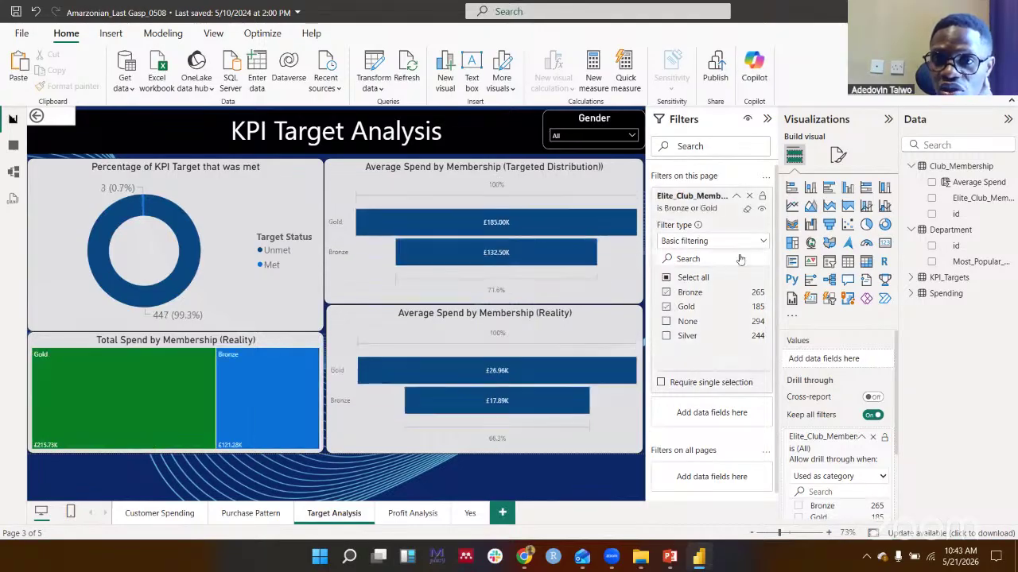
left_click(745, 210)
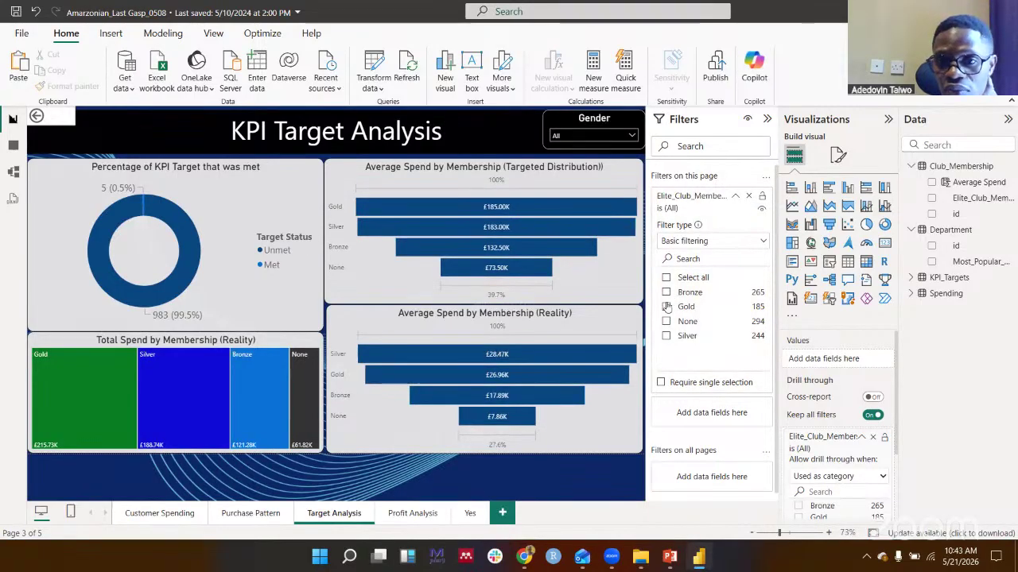
Select Gold, None and Bronze in the membership page filter, and clear the selection
left_click(667, 306)
left_click(667, 321)
left_click(666, 292)
left_click(746, 209)
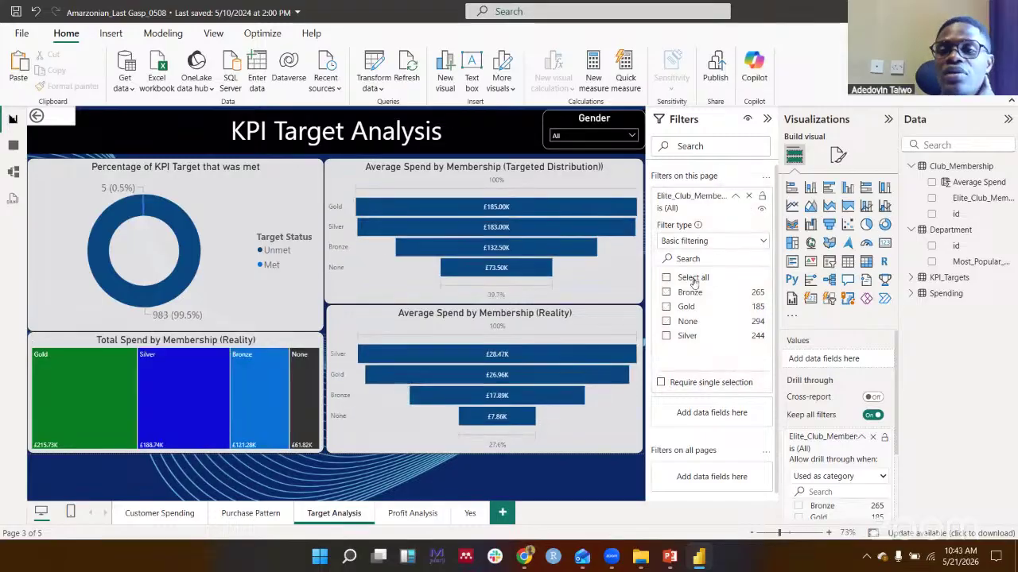
Replace the membership filter on this page with a filter on all pages that uses the elite club membership field
left_click(748, 197)
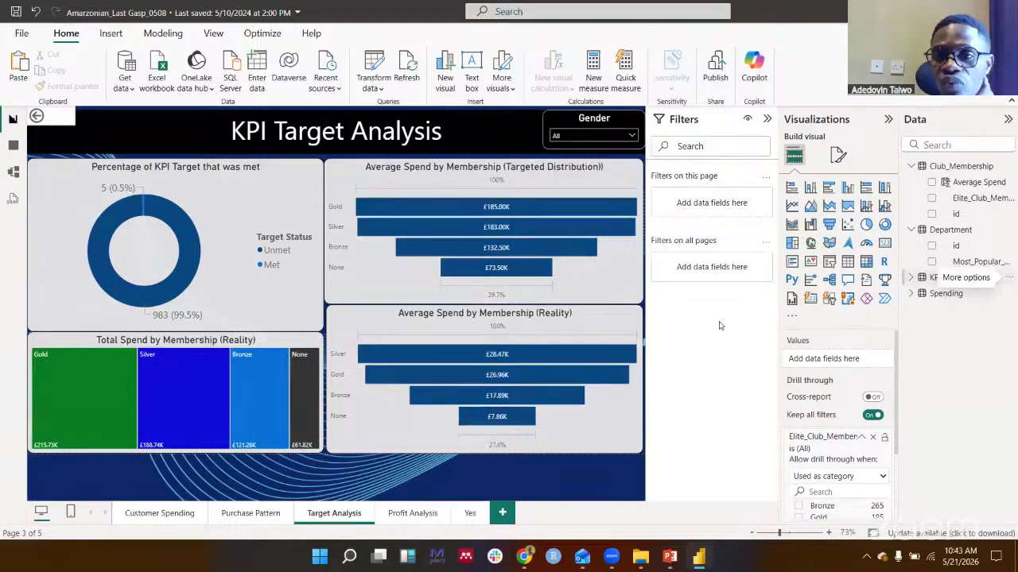
left_click_drag(982, 199, 759, 268)
left_click_drag(980, 199, 720, 270)
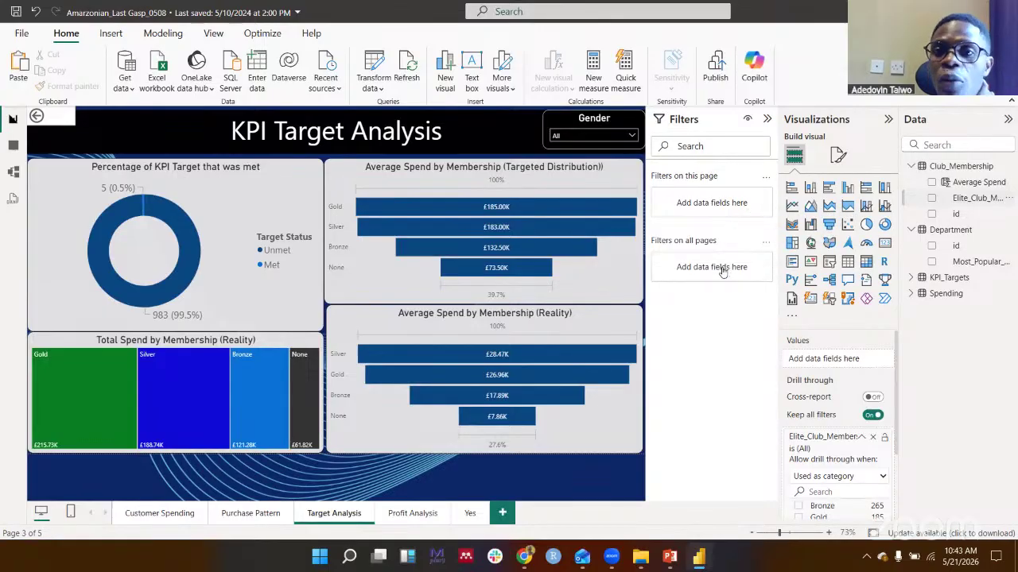
On the Customer Spending page, select Bronze, Gold and None in the all-pages membership filter
left_click(248, 513)
left_click(159, 513)
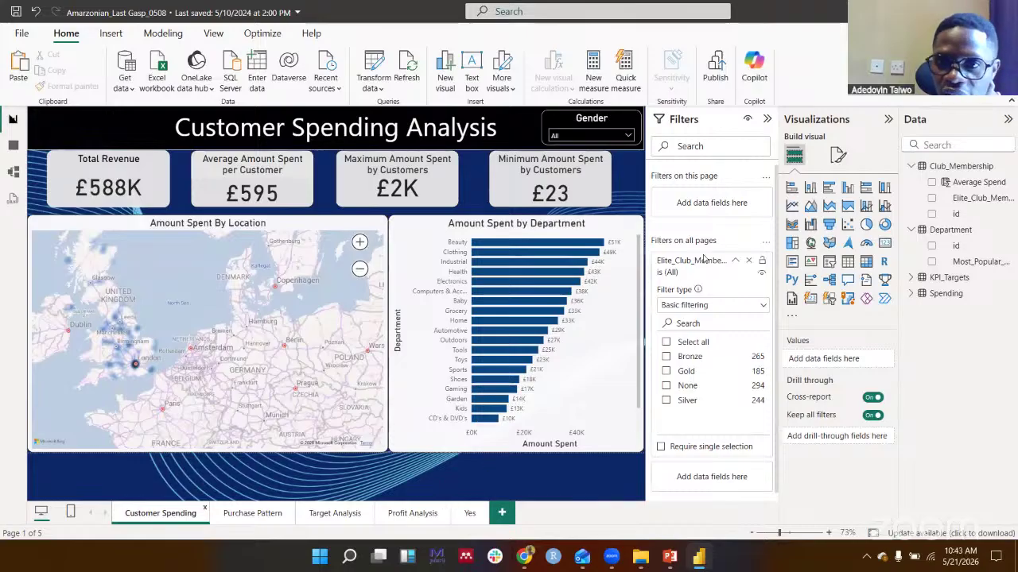
left_click(665, 357)
left_click(665, 371)
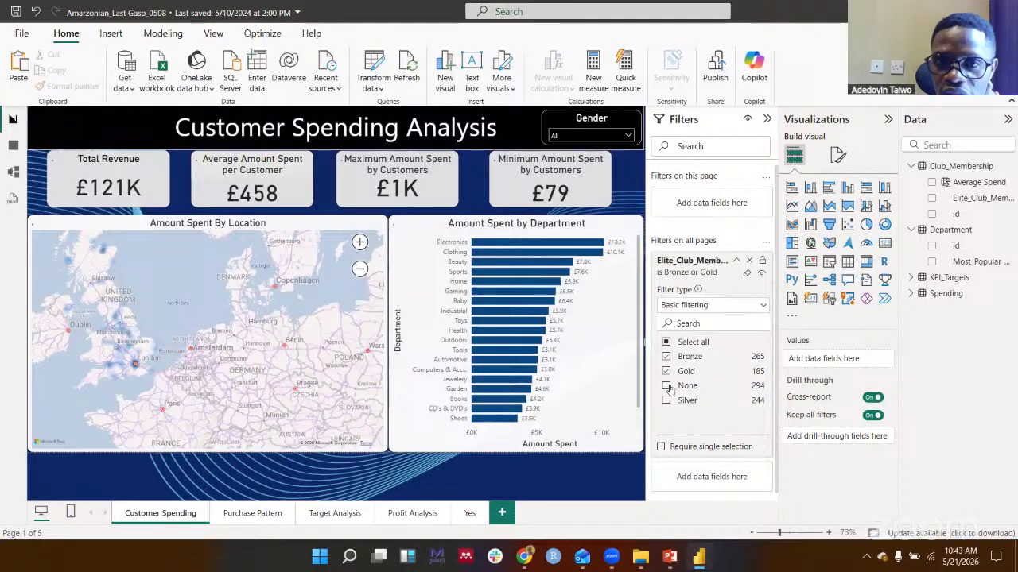
left_click(665, 386)
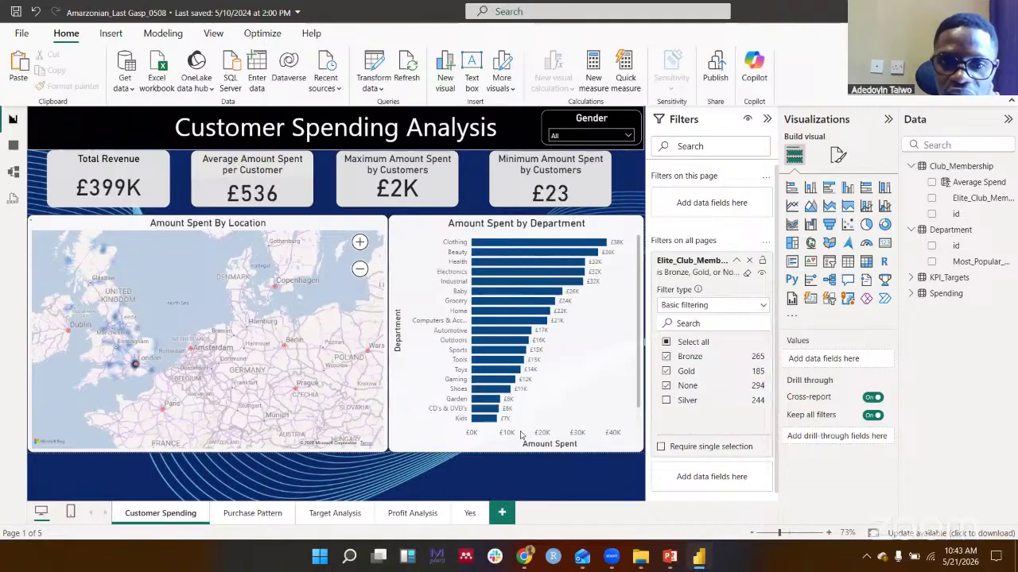
On the Profit Analysis page, deselect Bronze, None and Gold in the all-pages membership filter
left_click(413, 513)
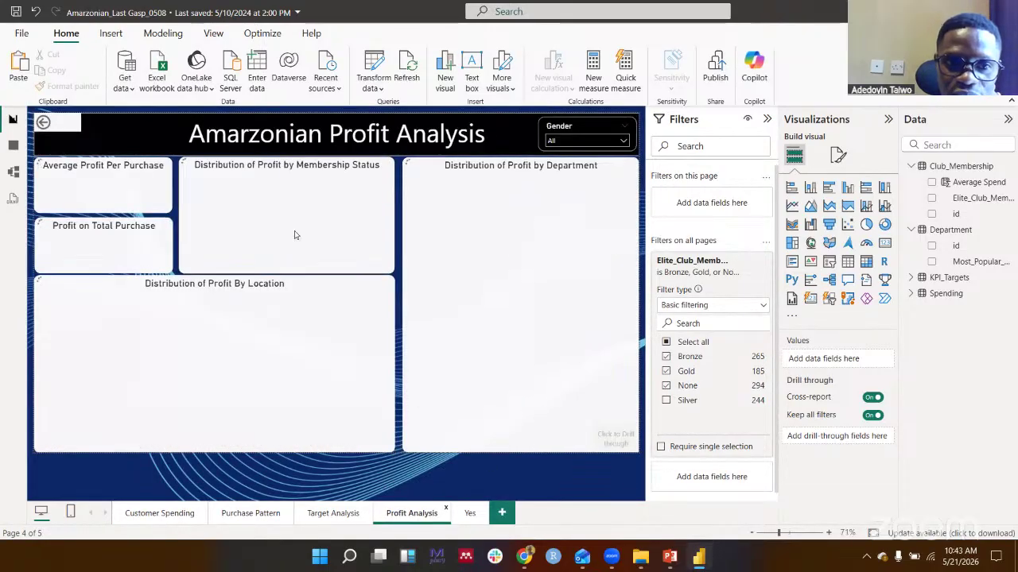
left_click(666, 357)
left_click(666, 386)
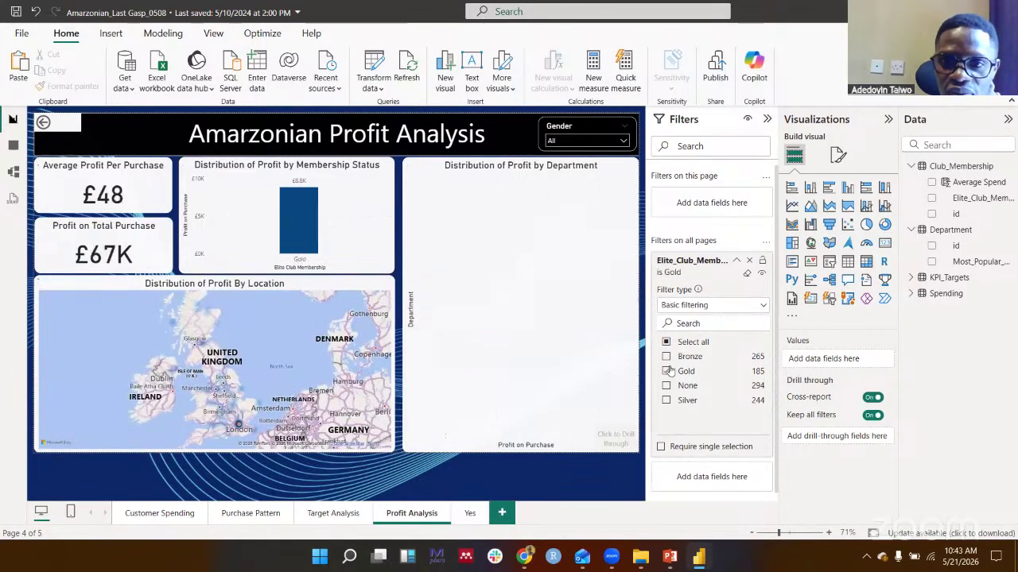
left_click(667, 371)
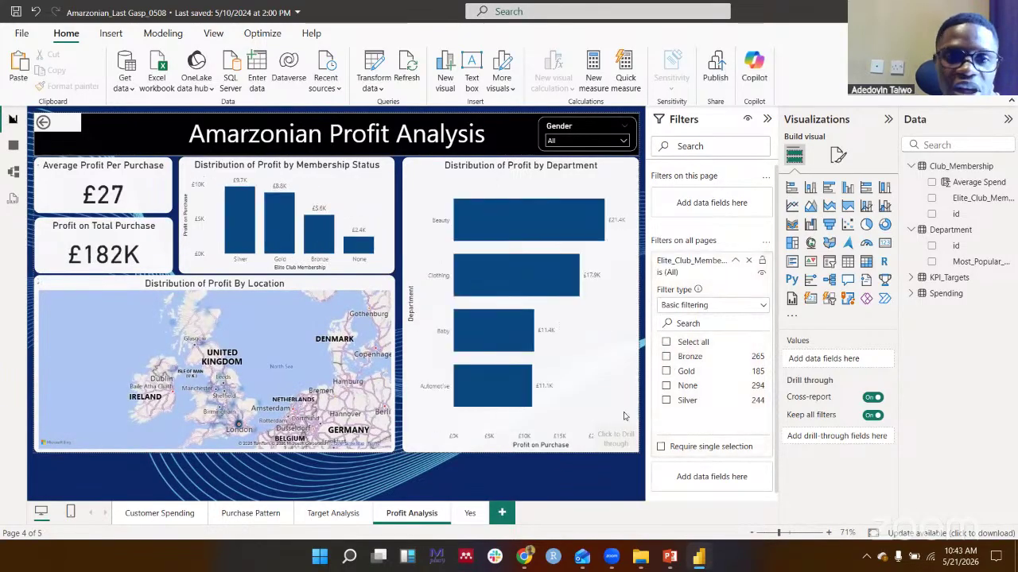
On the Purchase Pattern page, select Bronze, Gold and None in the all-pages membership filter, and remove that filter
left_click(253, 514)
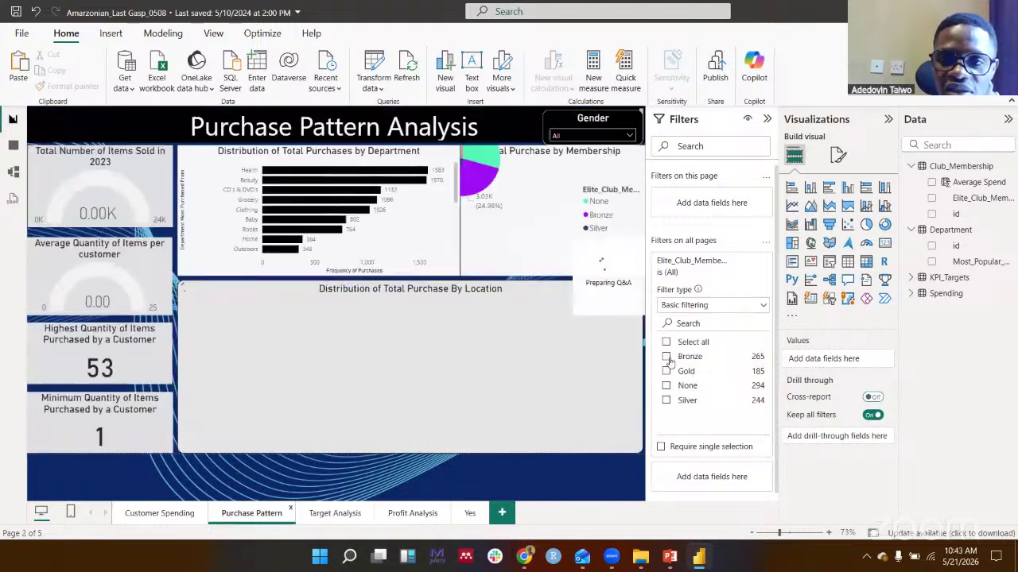
left_click(666, 357)
left_click(666, 372)
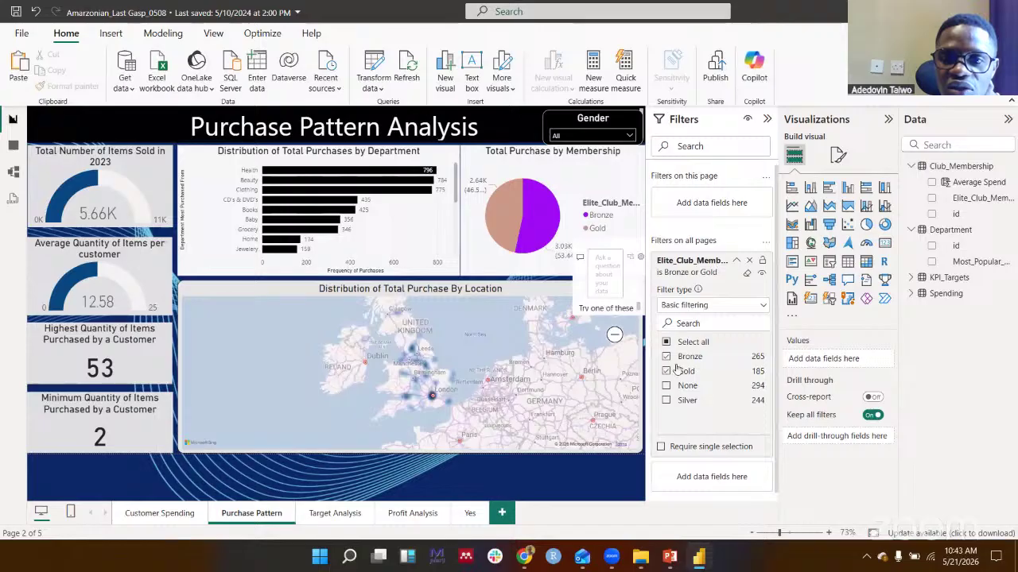
left_click(666, 386)
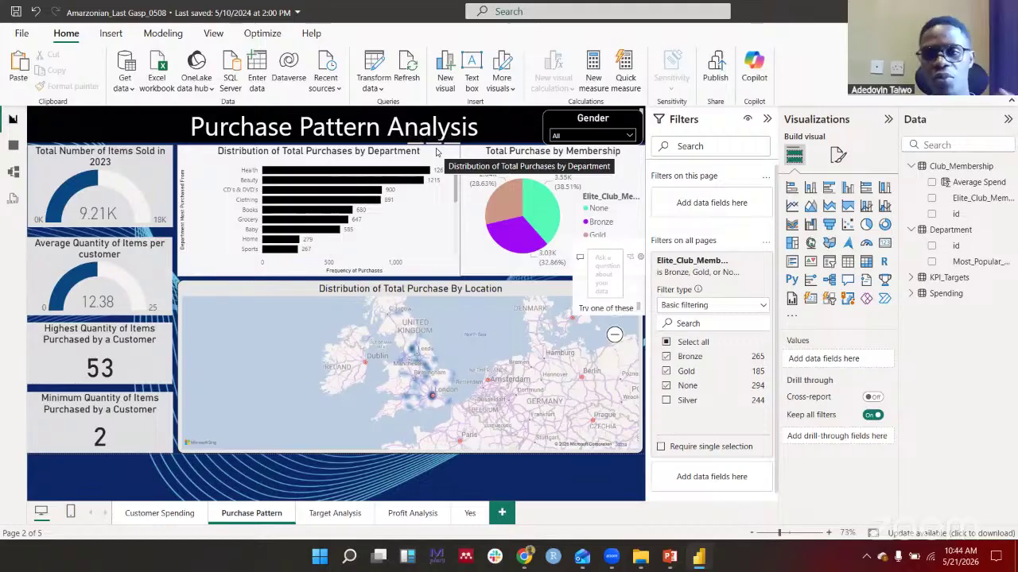
left_click(754, 265)
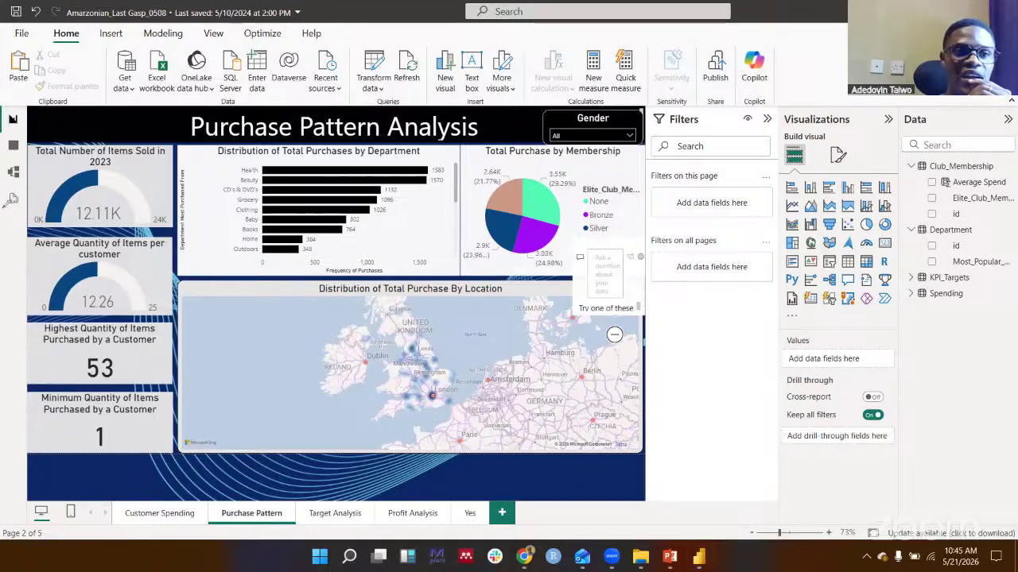
Circle the all-pages filter section and the page-level filter section with the annotation pen, erasing each mark
mouse_move(727, 230)
left_mouse_down()
mouse_move(720, 302)
mouse_move(733, 236)
left_mouse_up()
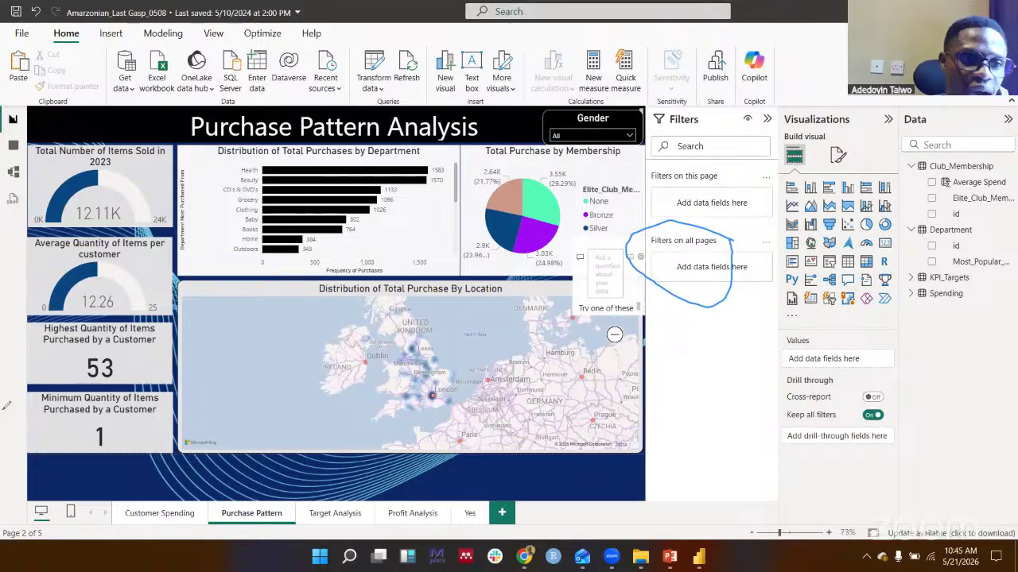
key("Escape")
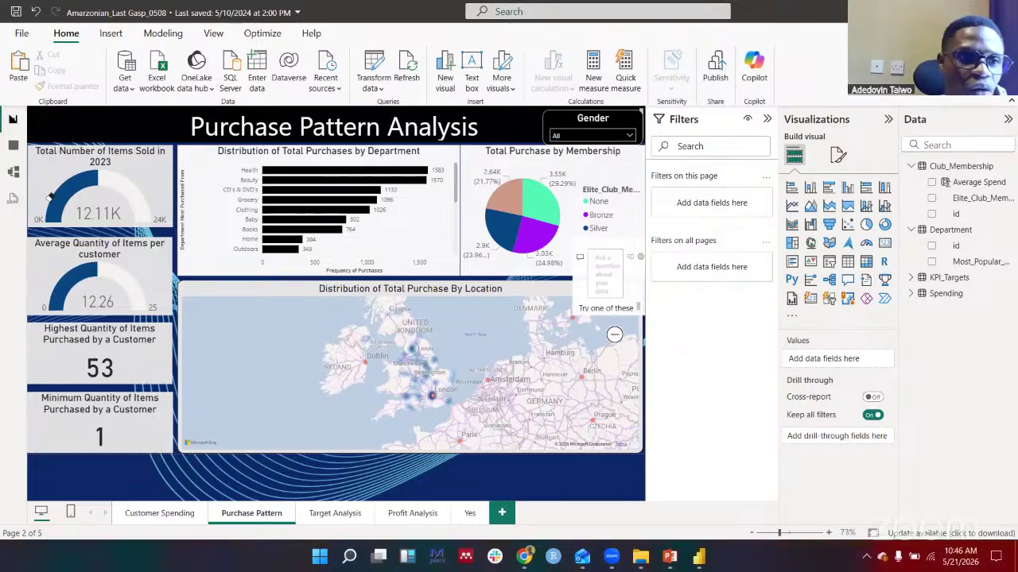
left_click_drag(685, 160, 666, 209)
mouse_move(739, 234)
left_mouse_down()
mouse_move(720, 156)
mouse_move(680, 152)
left_mouse_up()
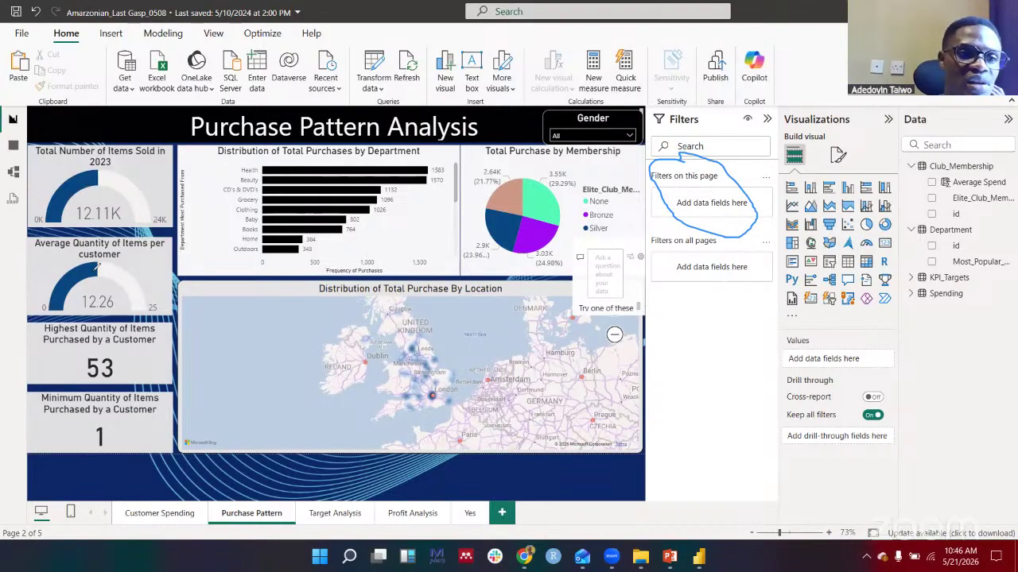
key("Escape")
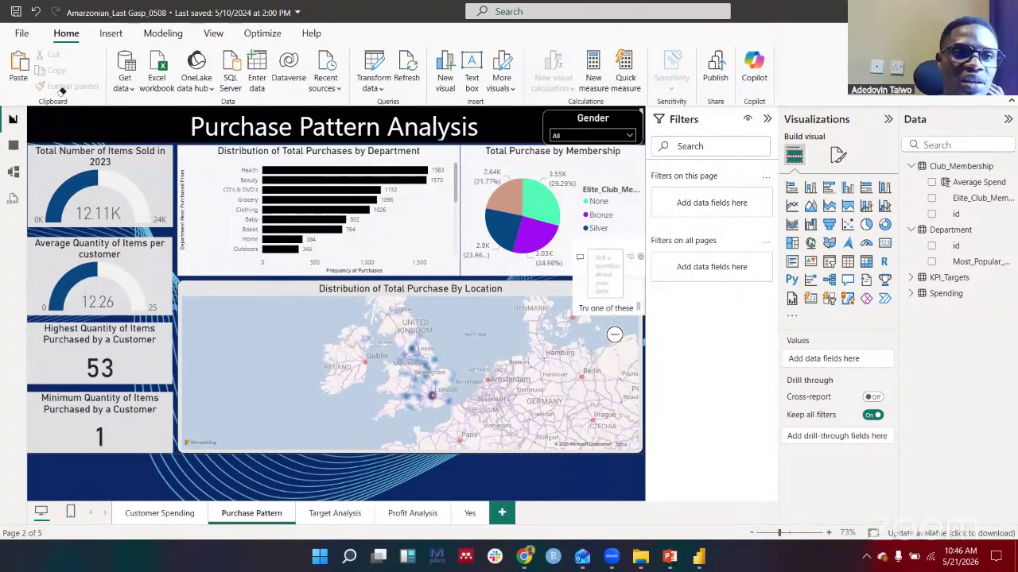
Highlight the Gold slice of the Total Purchase by Membership pie chart, and select the purchases-by-department bar chart
left_click(497, 198)
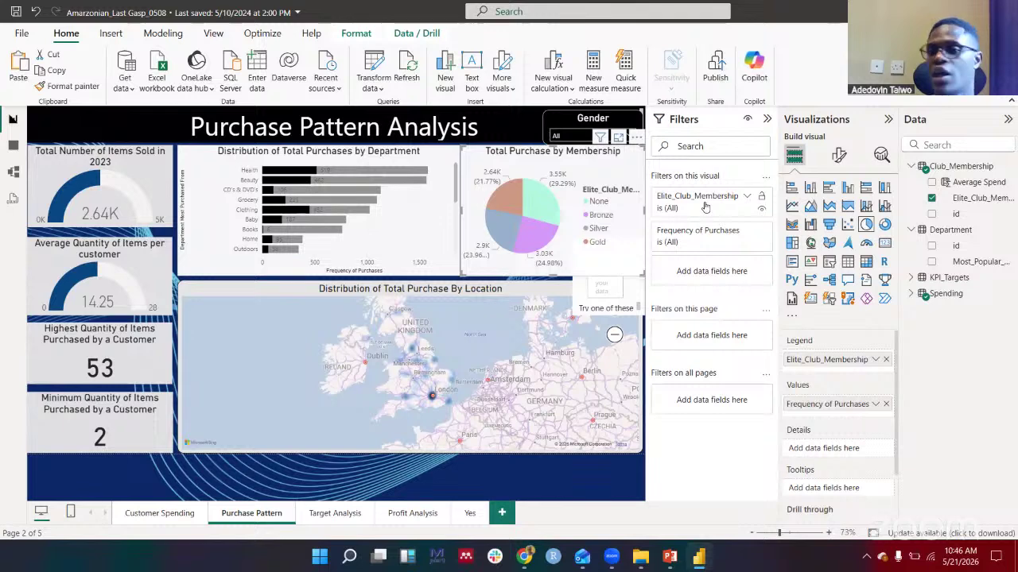
left_click(201, 157)
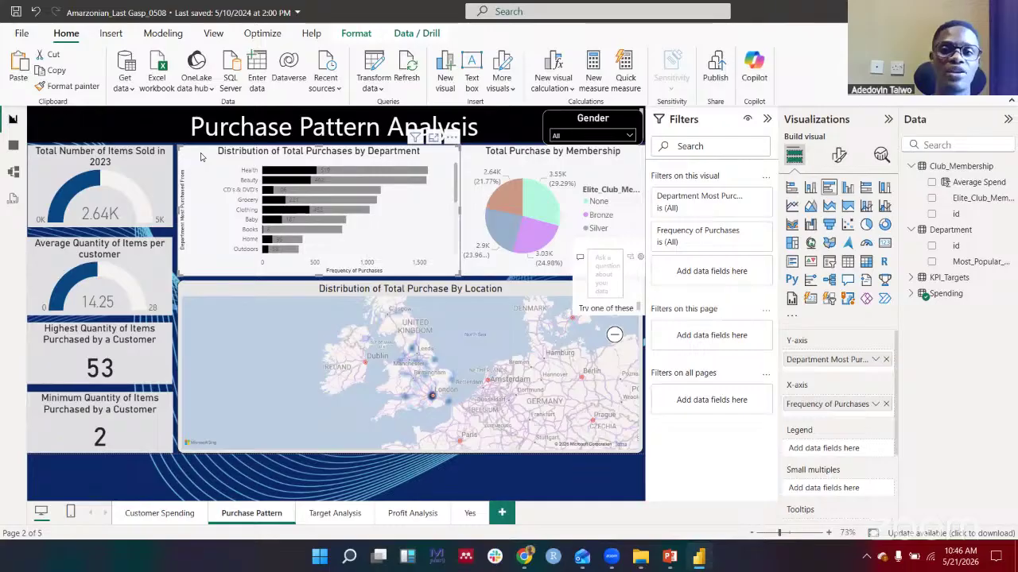
Collapse the Filters pane, expand it once more to show the bar chart's filters, and collapse it again
left_click(768, 120)
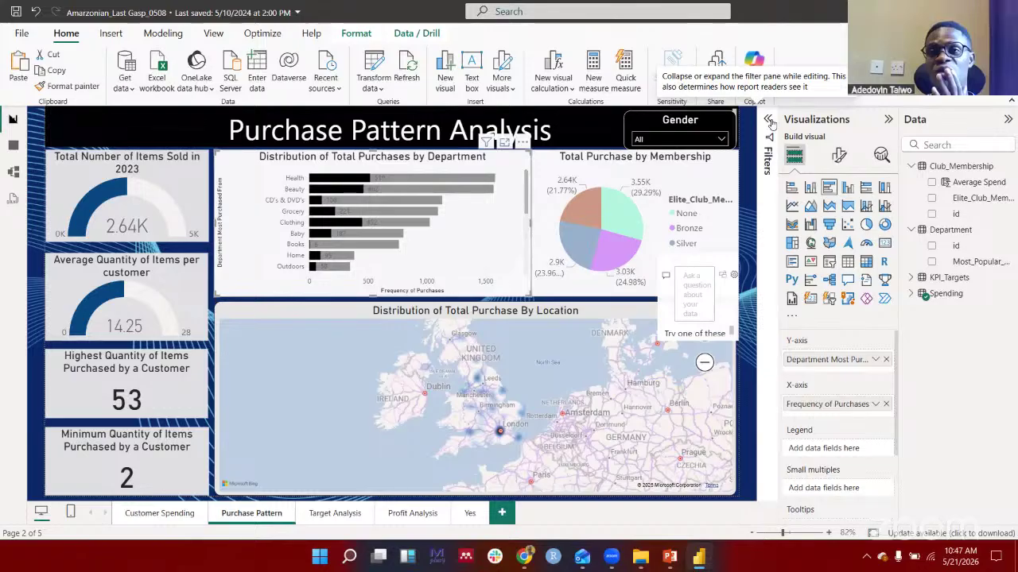
left_click(769, 121)
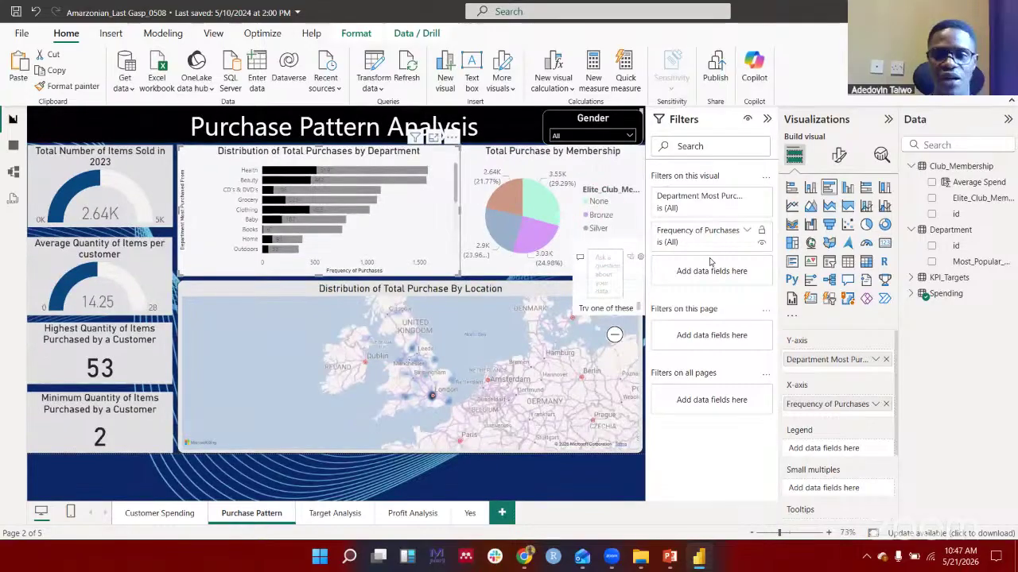
left_click(766, 118)
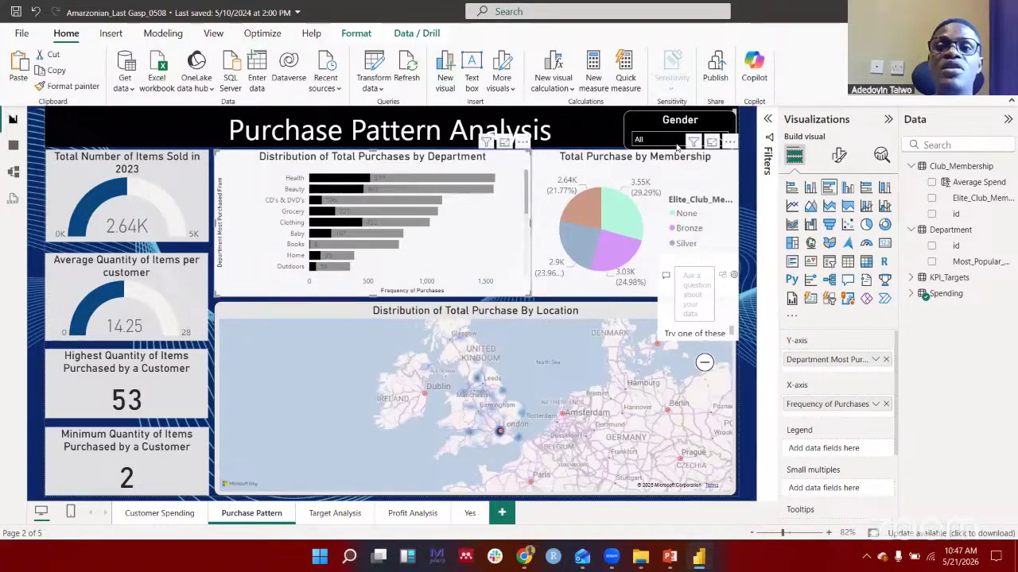
Filter the Purchase Pattern page to Female and switch it to Male with the Gender slicer
left_click(677, 148)
left_click(677, 148)
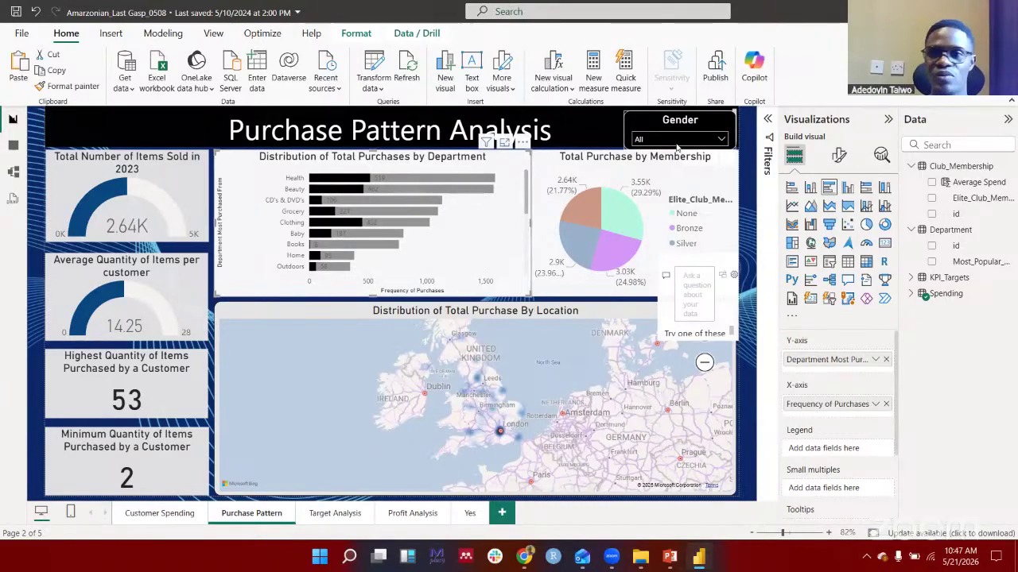
left_click(676, 141)
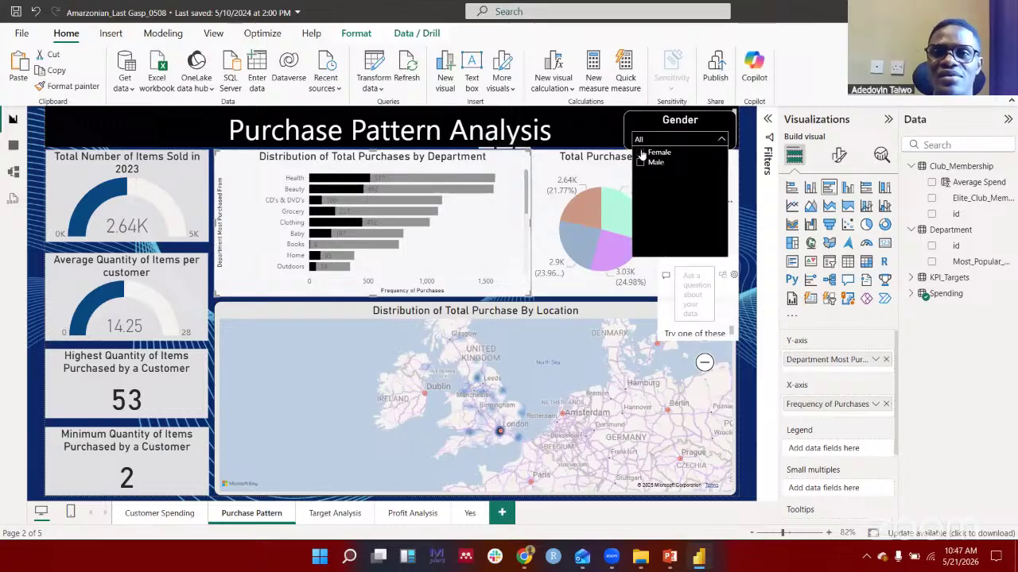
left_click(642, 153)
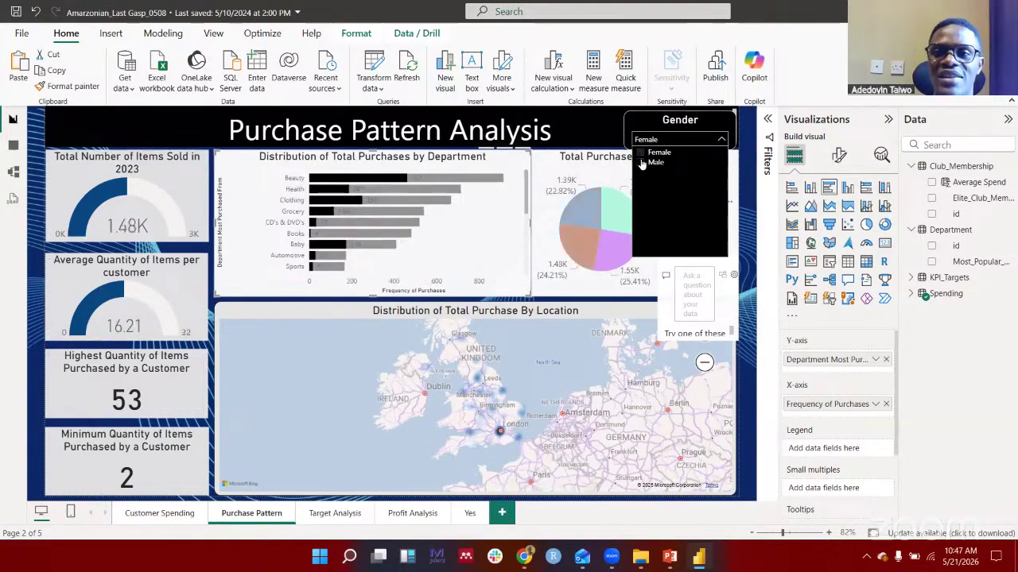
left_click(642, 162)
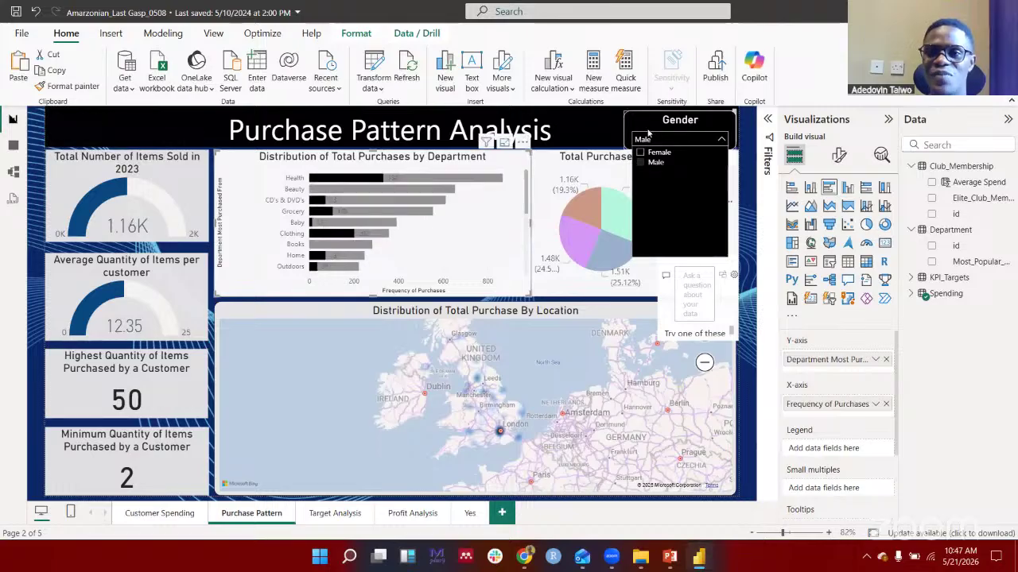
left_click(648, 137)
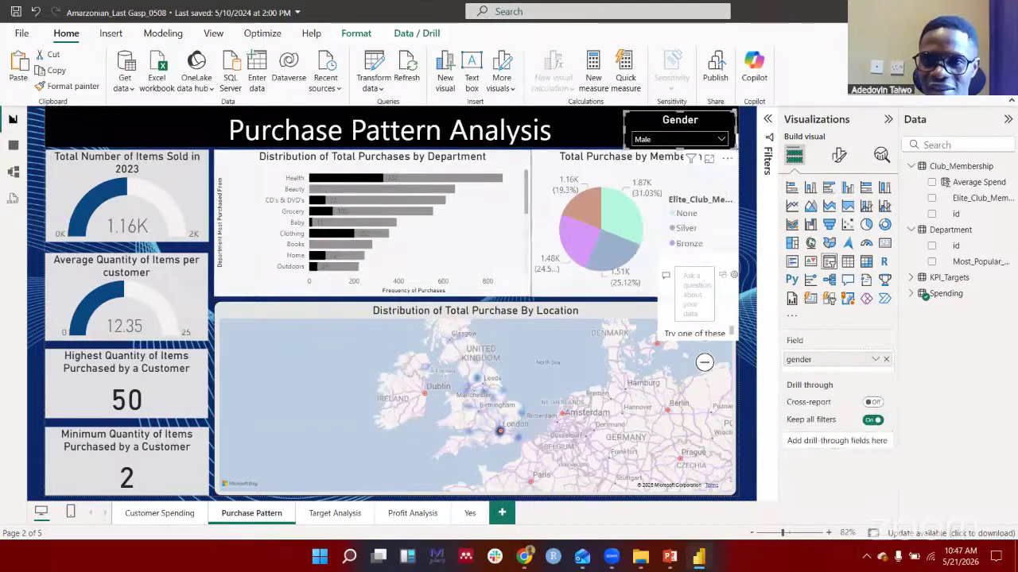
left_click(115, 133)
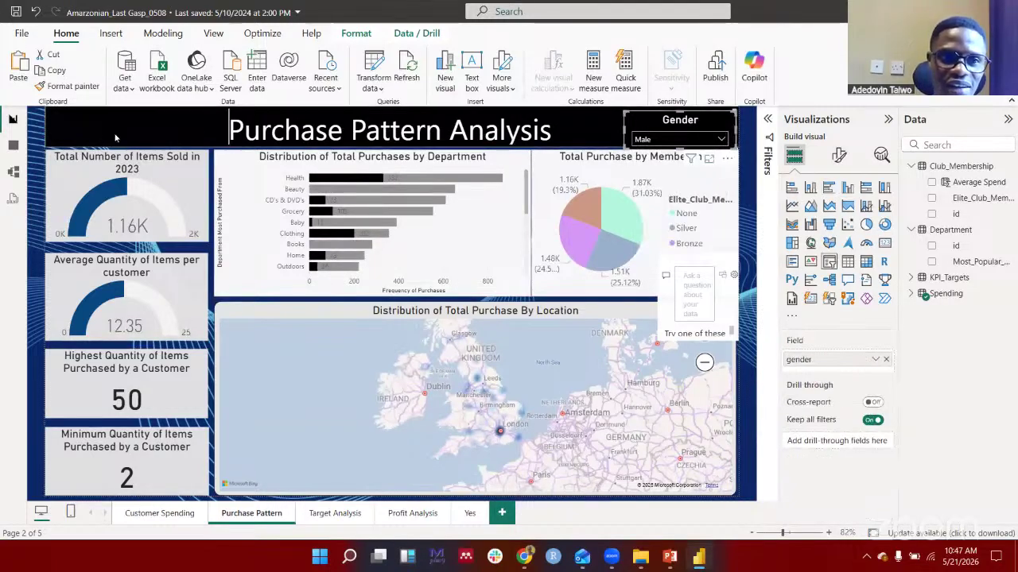
Add a slicer for the Elite_Club_Membership field to the Purchase Pattern page and select Gold in it
left_click(747, 166)
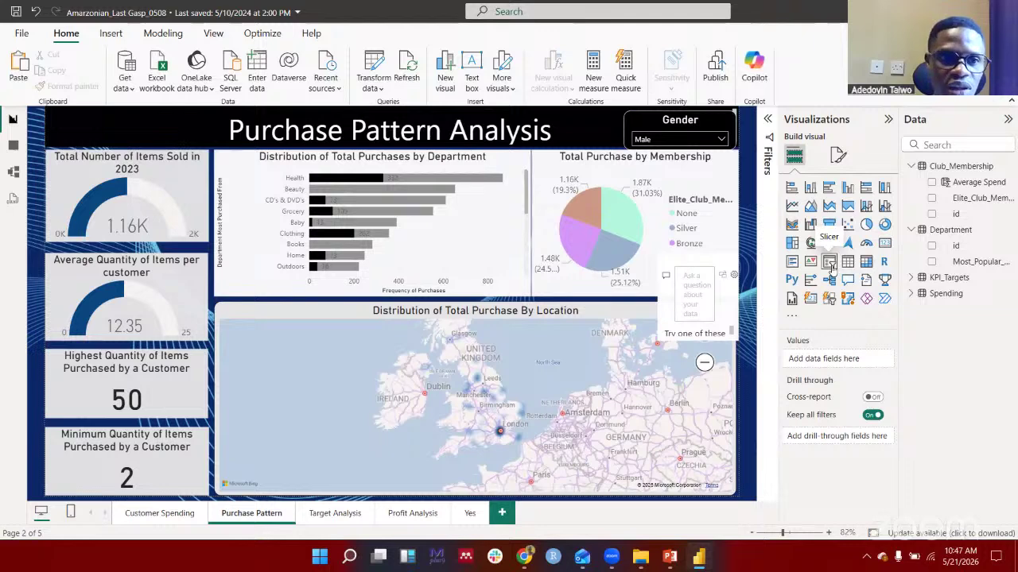
left_click(829, 264)
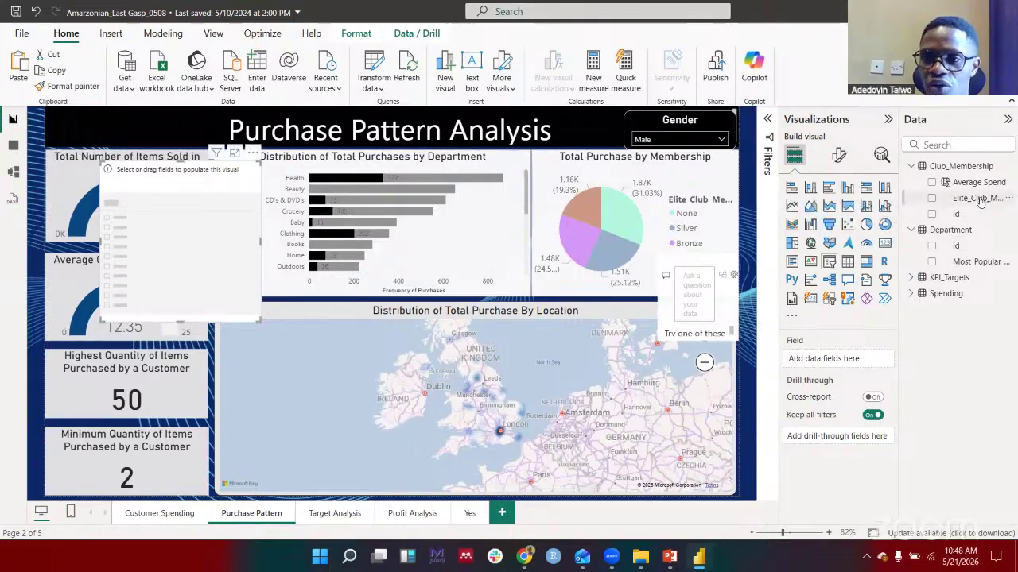
left_click_drag(980, 200, 842, 359)
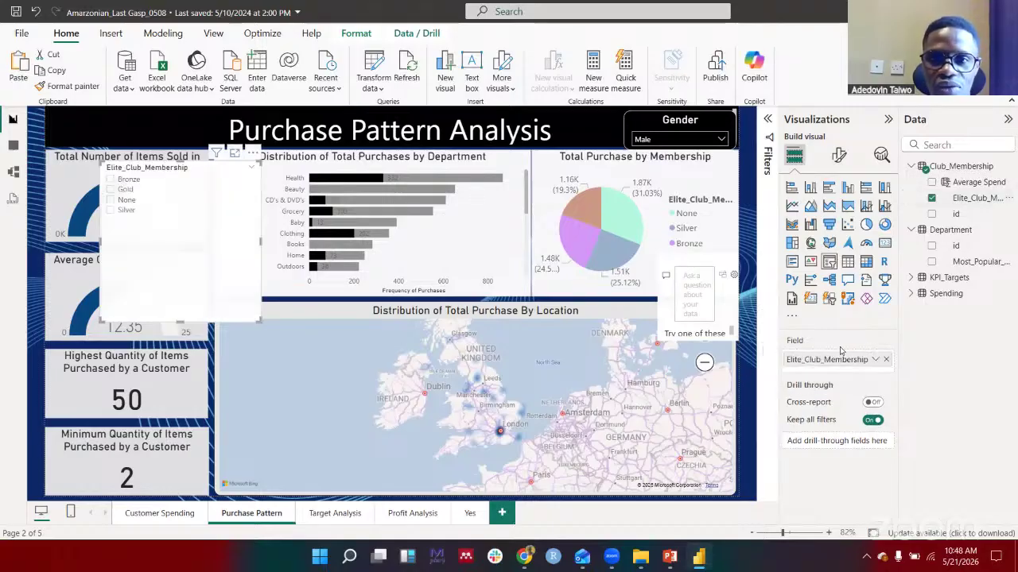
left_click(111, 190)
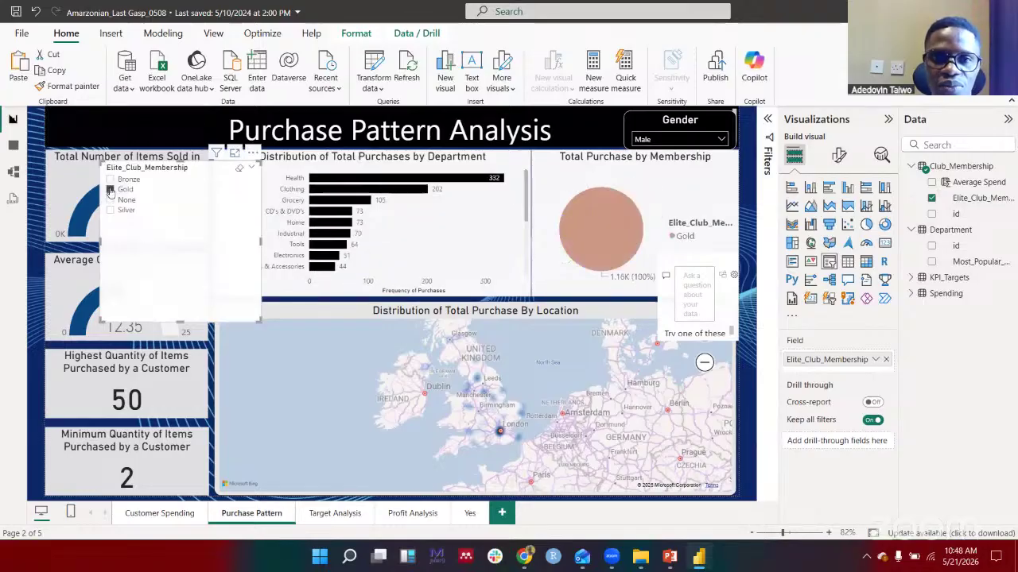
Check the slicers' effect on the Profit Analysis, Target Analysis and Customer Spending pages, and return to Purchase Pattern
left_click(413, 514)
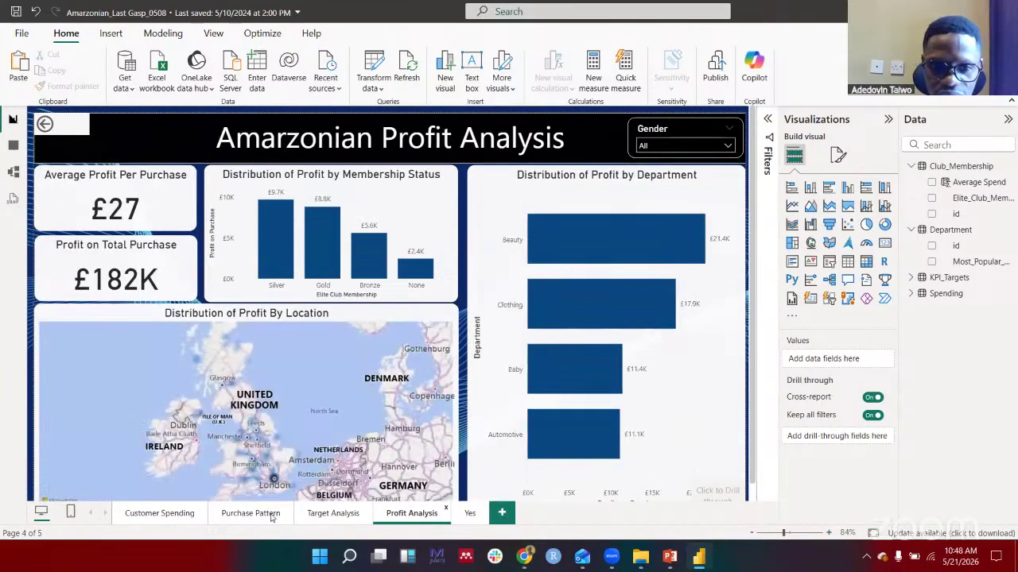
left_click(334, 514)
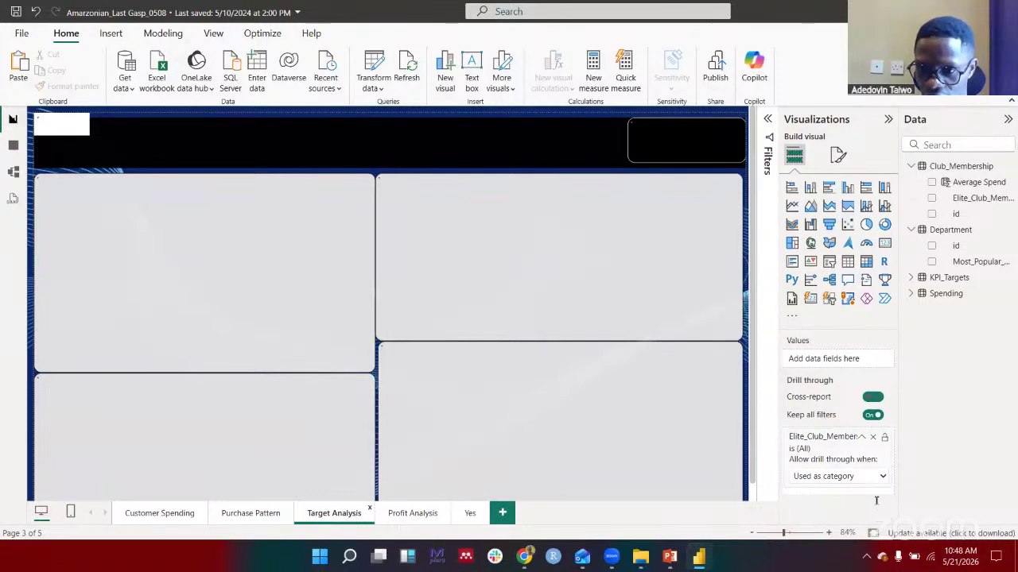
left_click(882, 477)
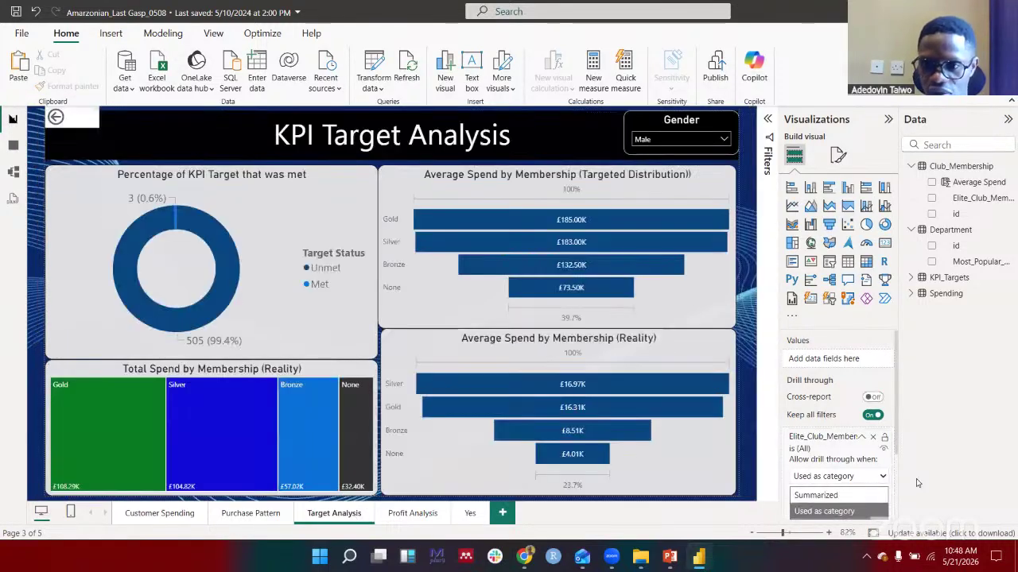
left_click(916, 483)
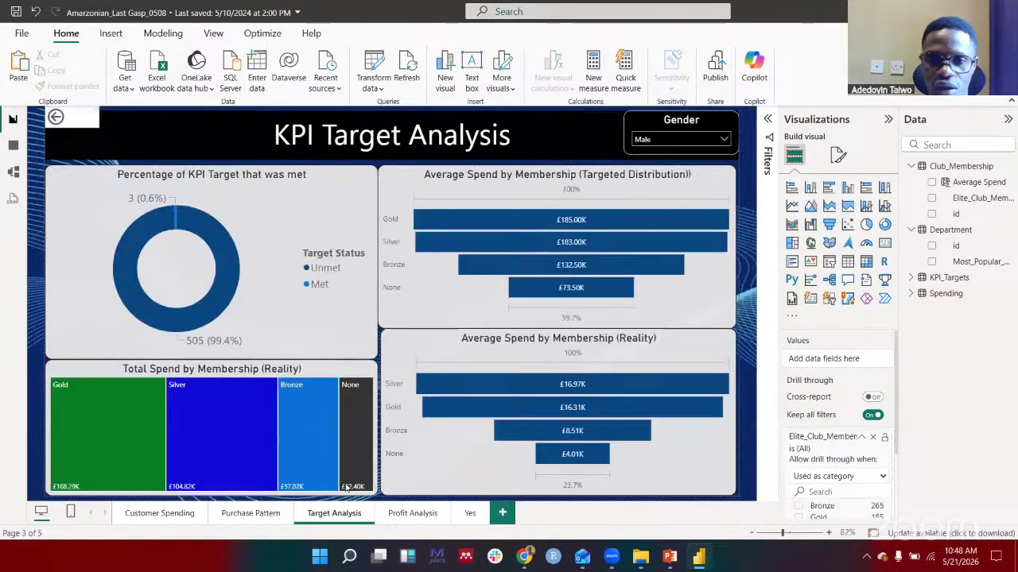
left_click(136, 515)
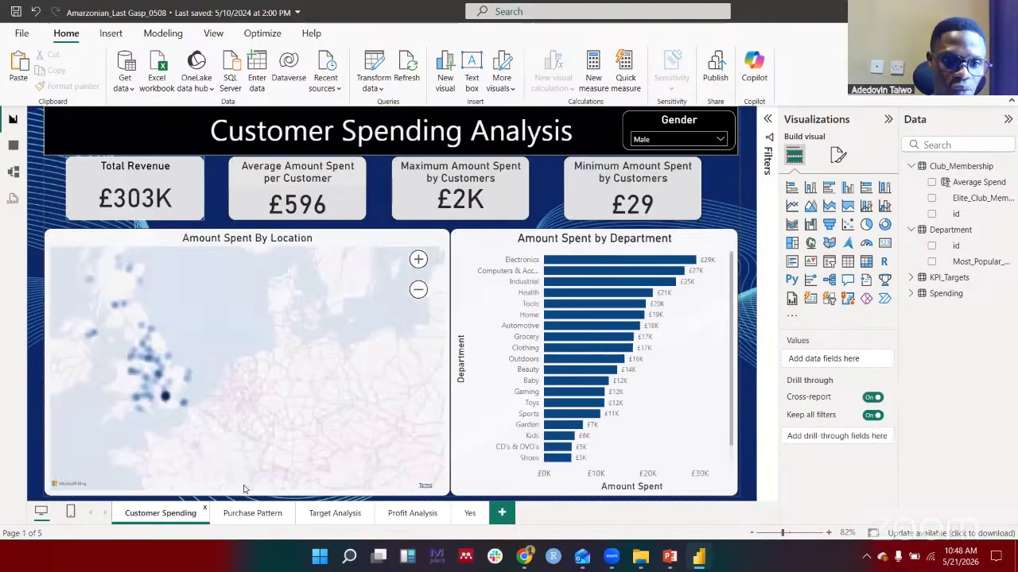
left_click(250, 517)
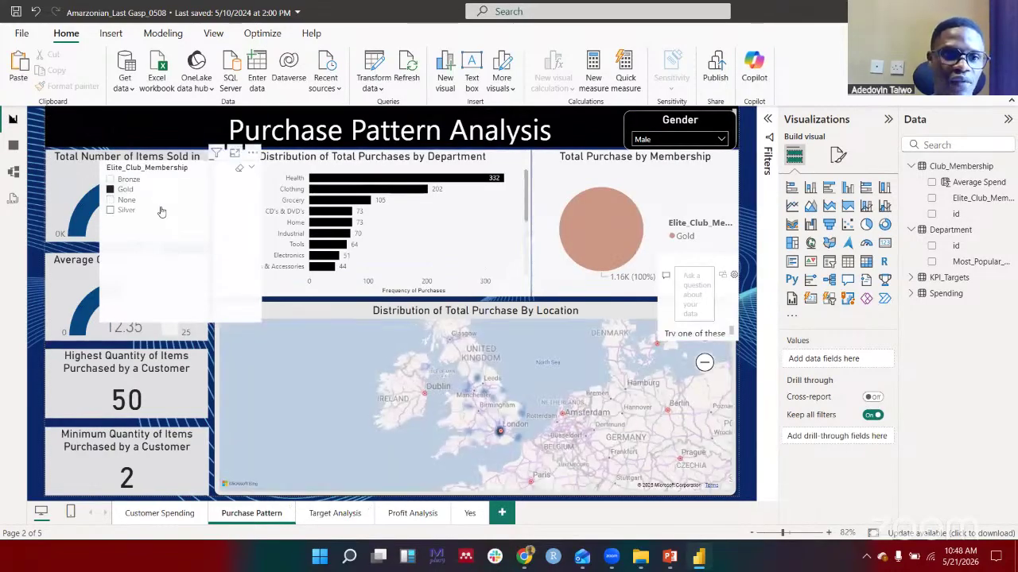
Clear the Gold selection in the Elite_Club_Membership slicer and change the font of its values to Times New Roman
left_click(239, 169)
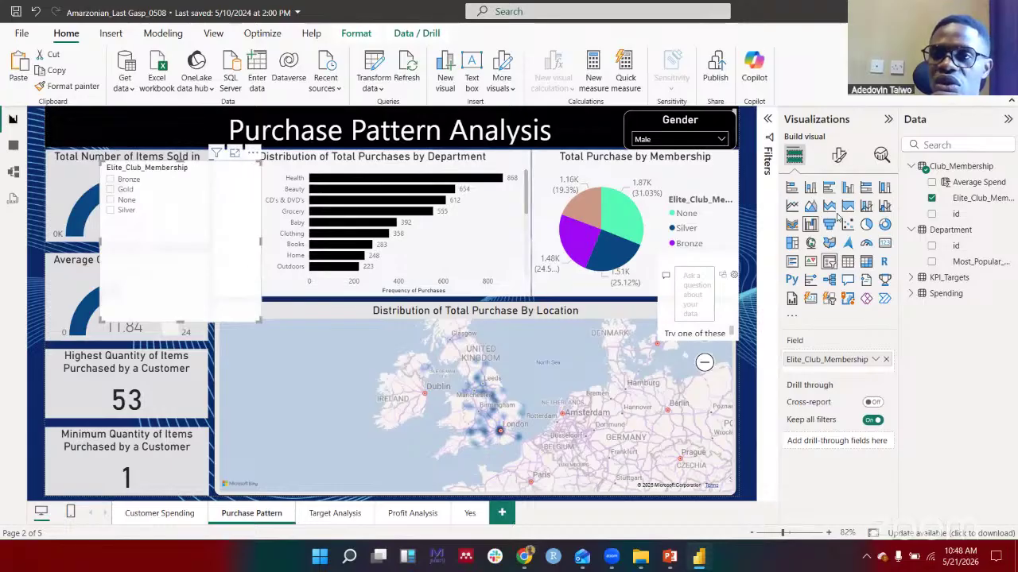
left_click(839, 156)
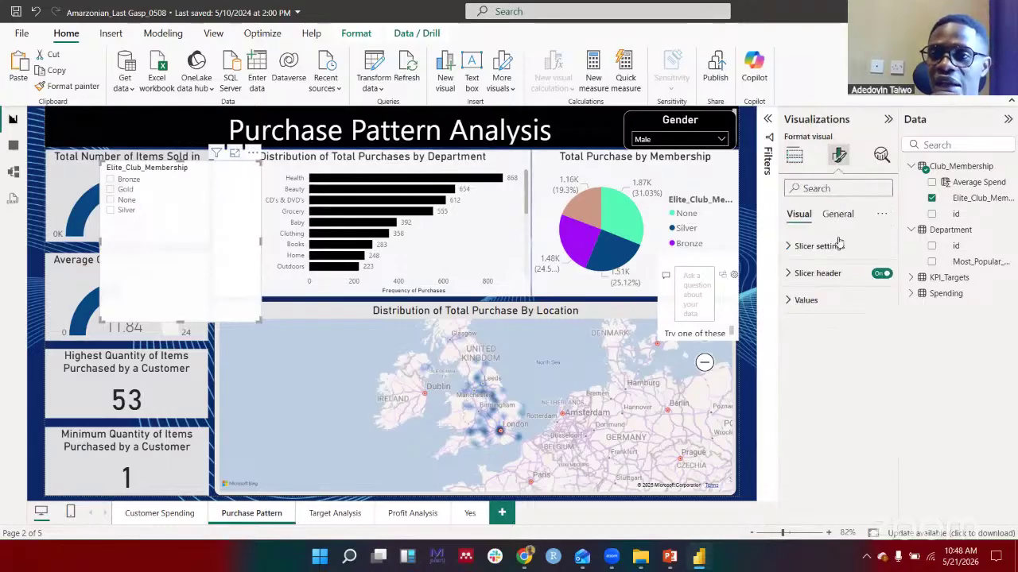
left_click(804, 299)
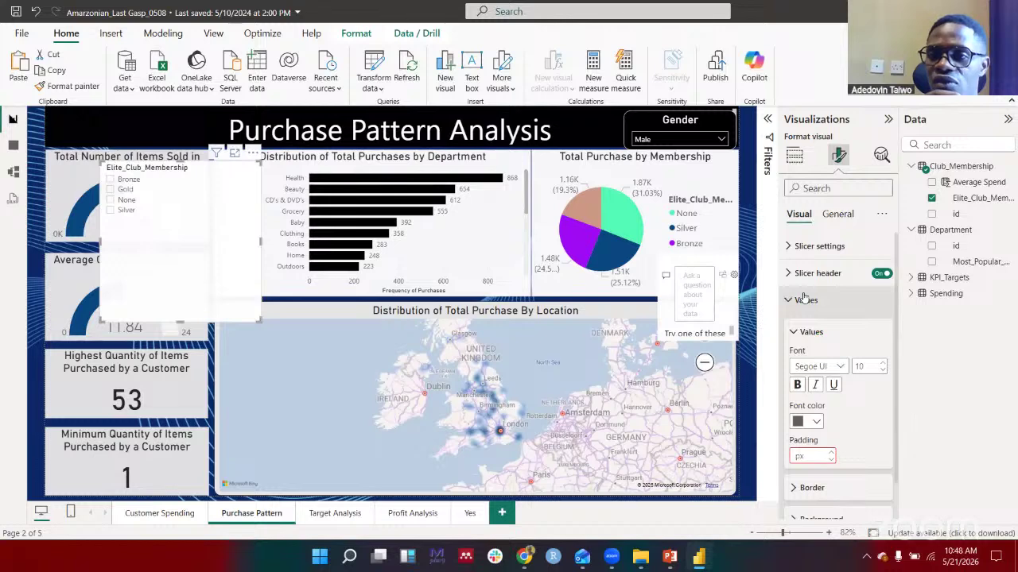
scroll(847, 386, "down", 1)
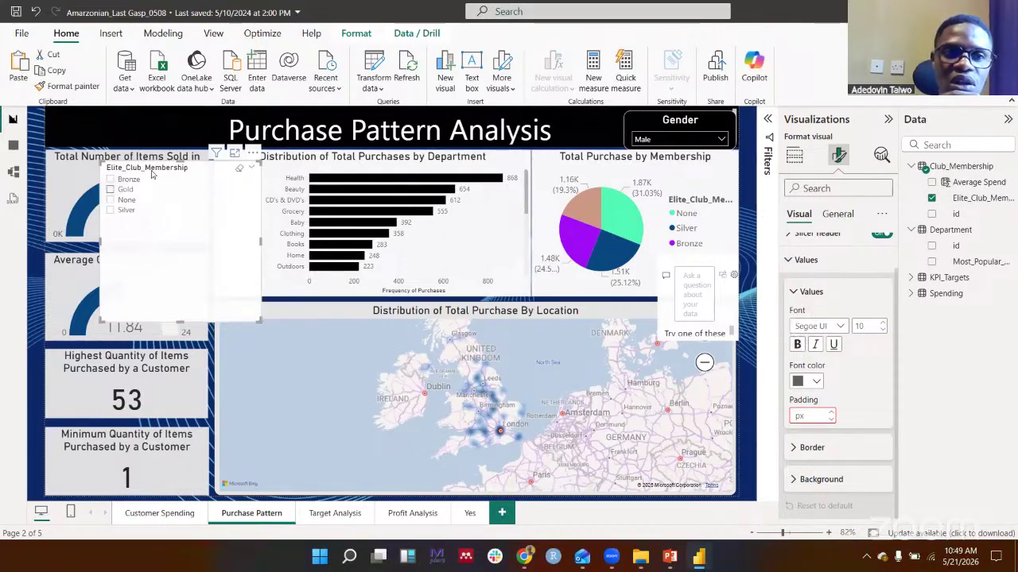
left_click(824, 328)
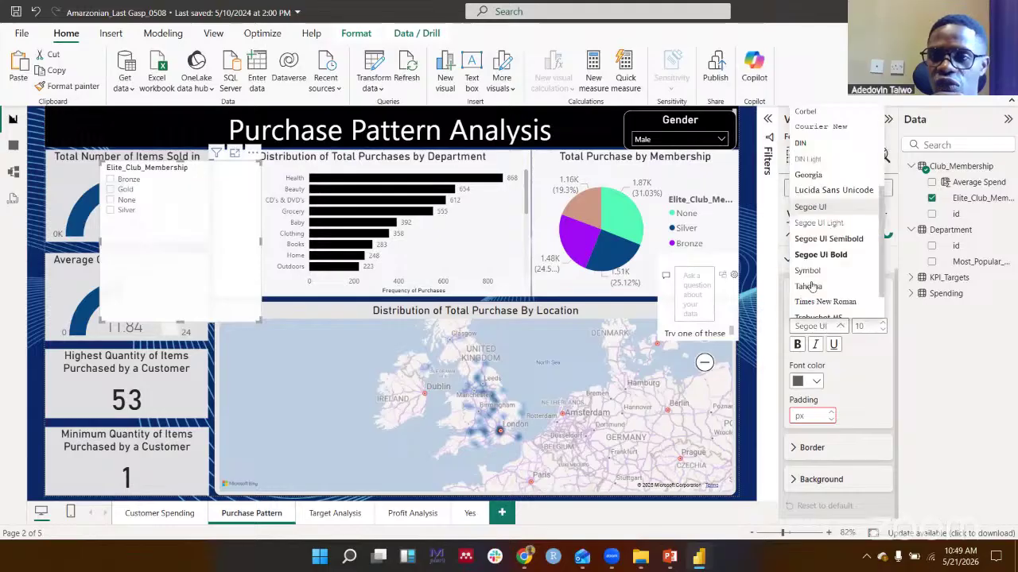
left_click(814, 302)
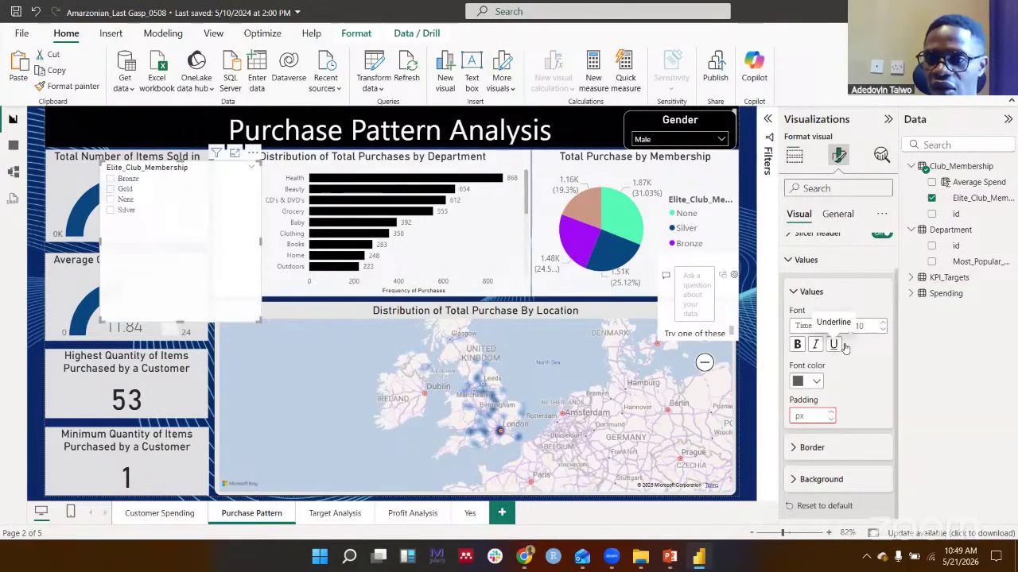
Format the membership slicer's values with font size 19, bold and italic
left_click(881, 324)
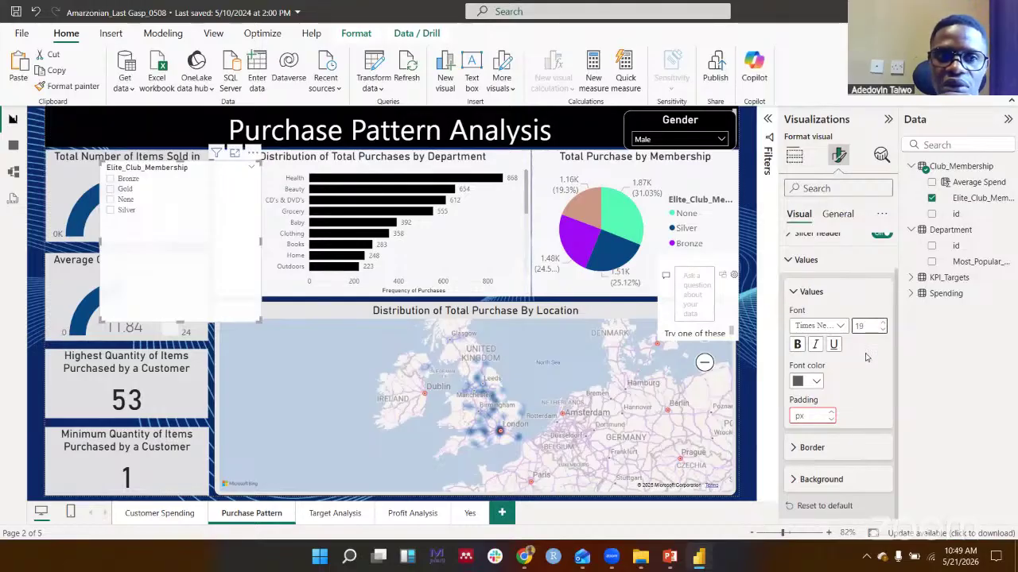
left_click(798, 344)
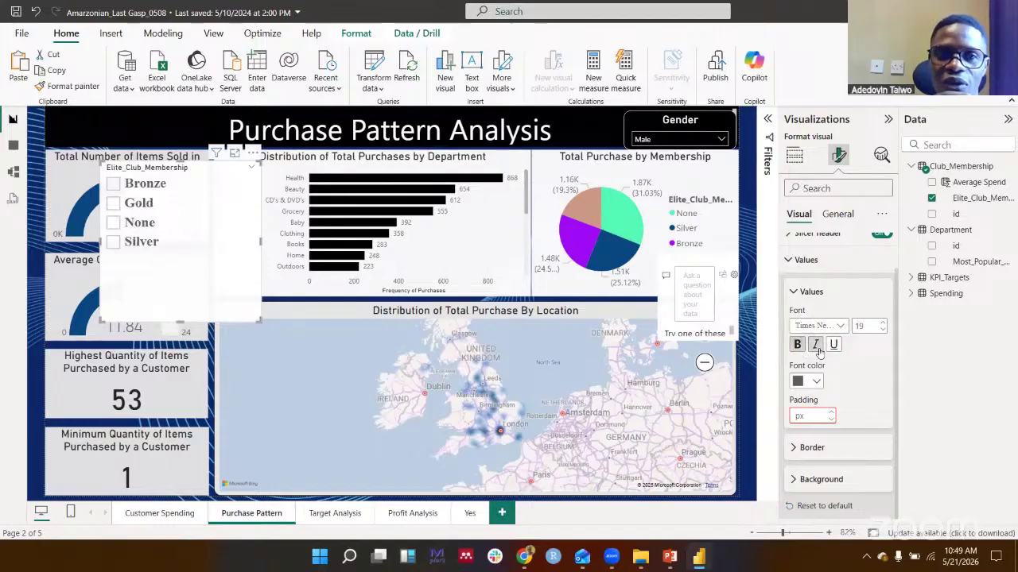
left_click(815, 345)
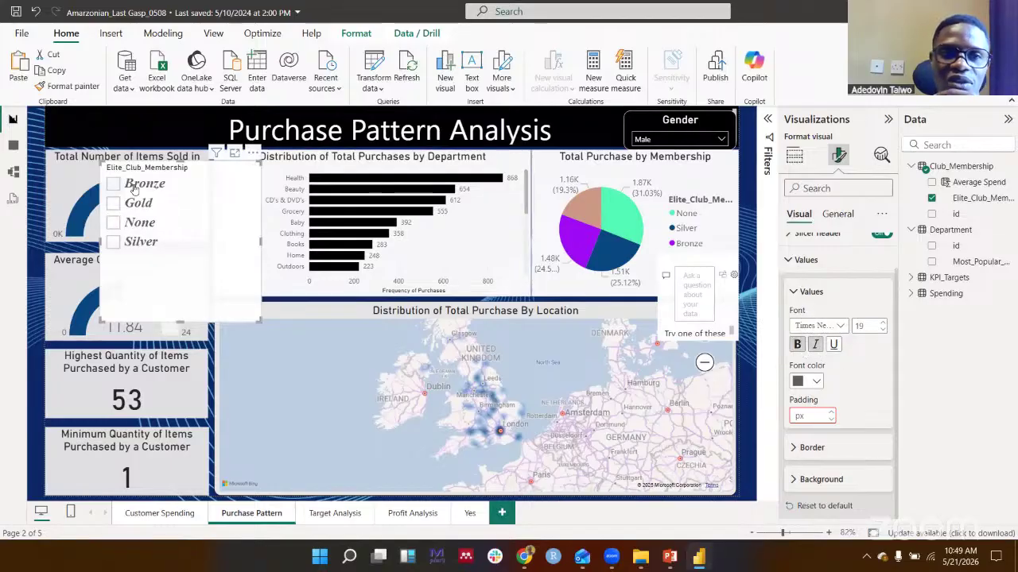
left_click(795, 292)
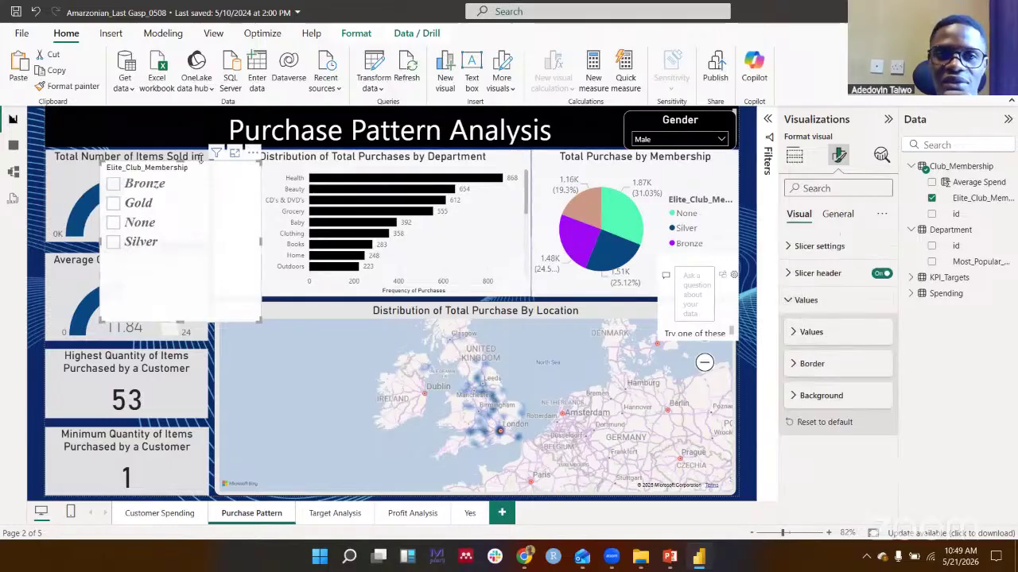
left_click(794, 302)
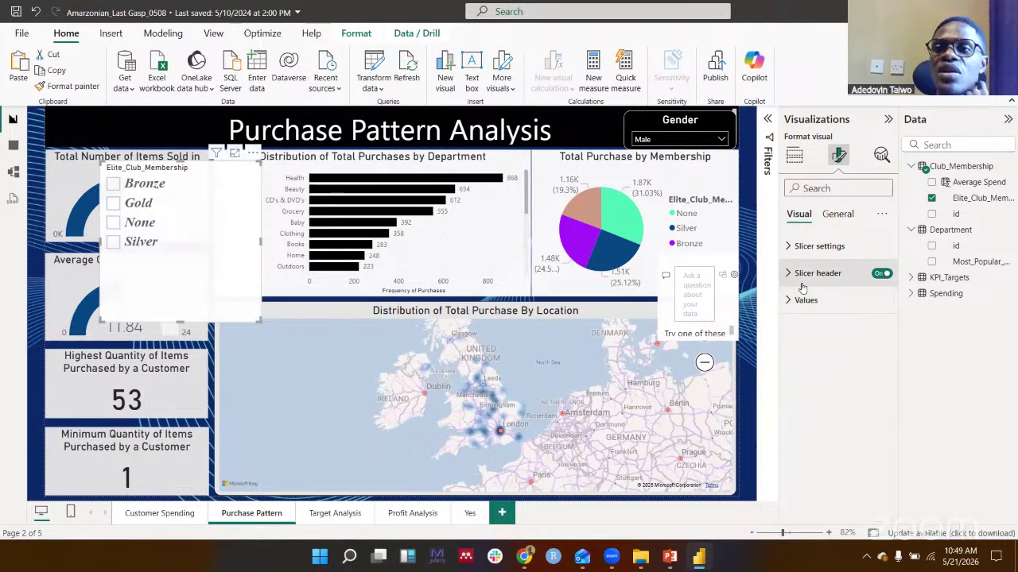
Try the Tile and Dropdown styles on the membership slicer, and compare its expanded option list with the Gender slicer
left_click(802, 246)
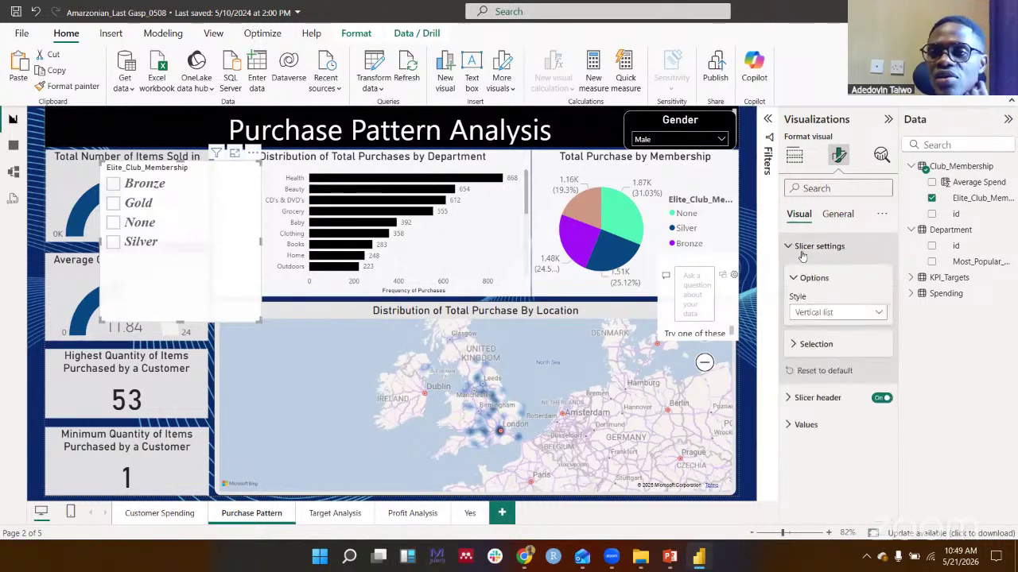
left_click(819, 312)
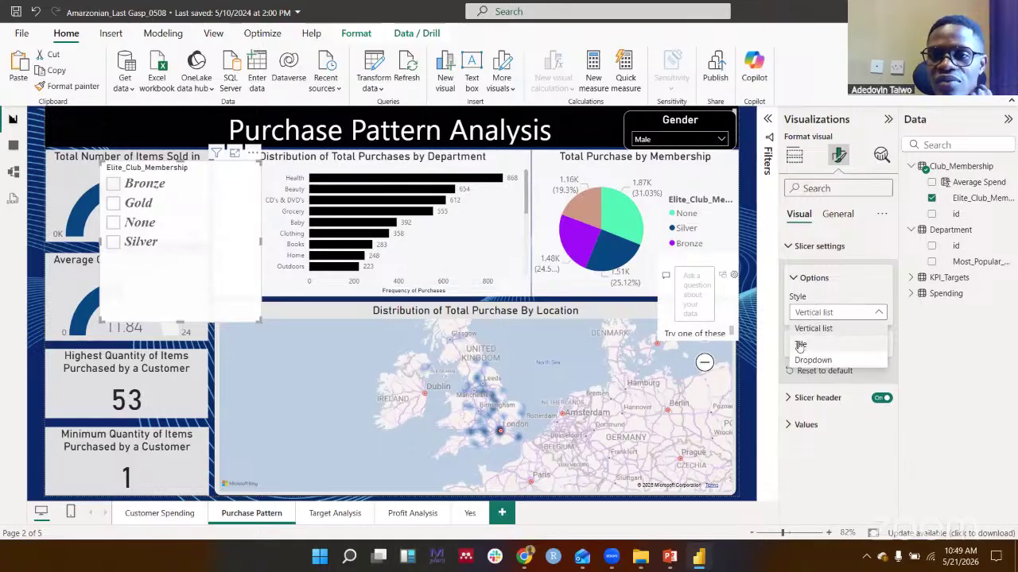
left_click(800, 345)
left_click(819, 312)
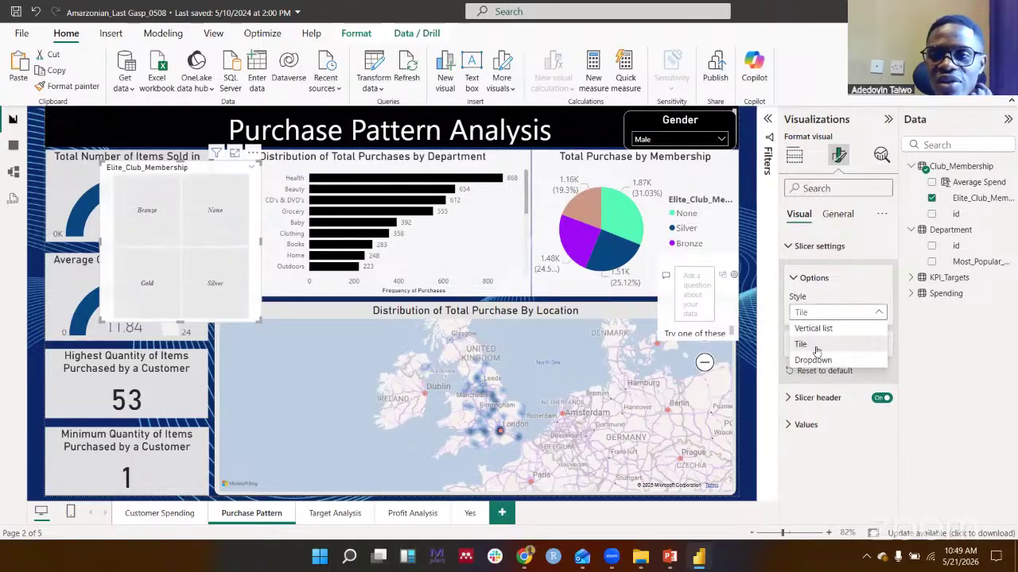
left_click(813, 360)
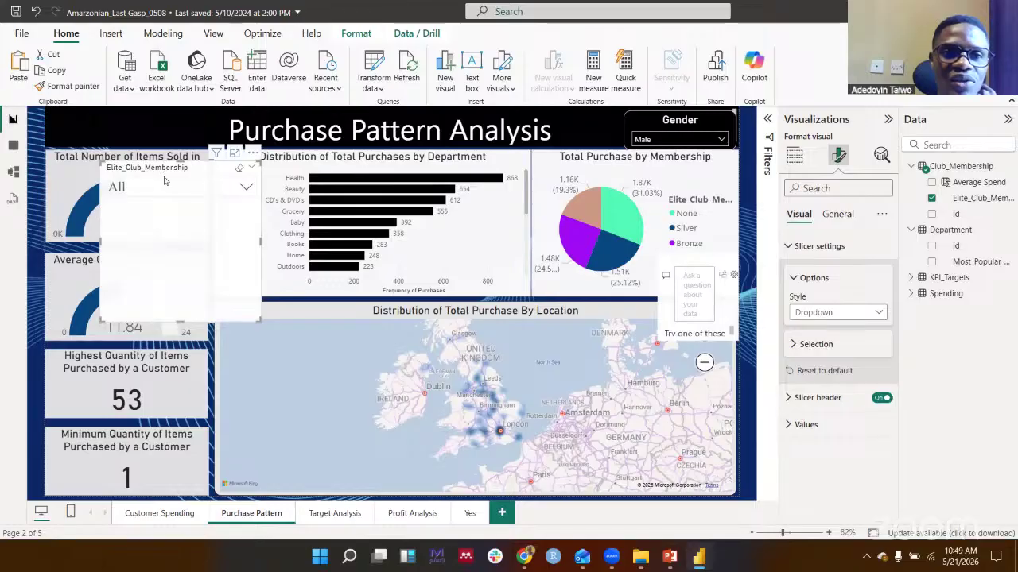
left_click(166, 187)
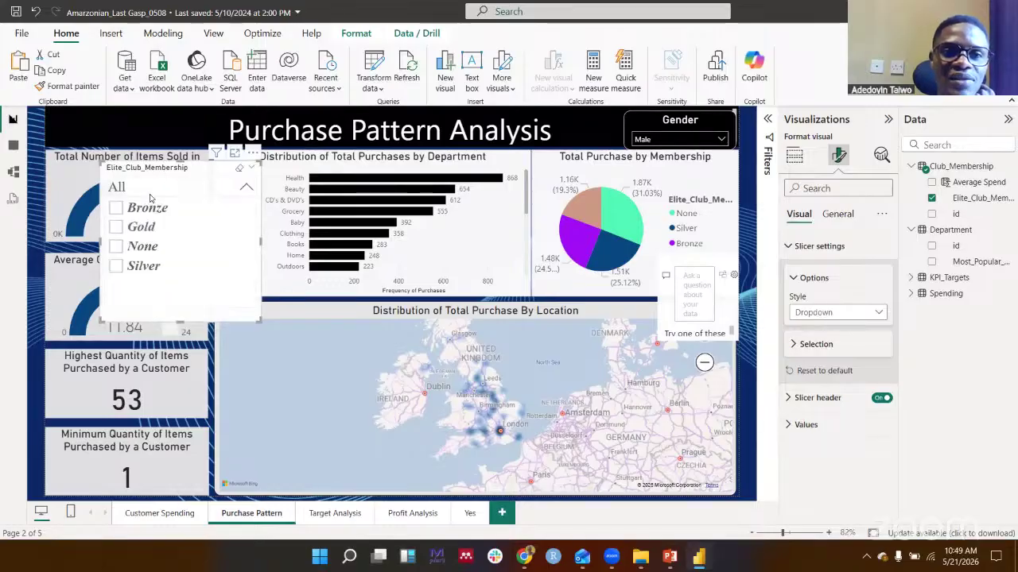
left_click(157, 191)
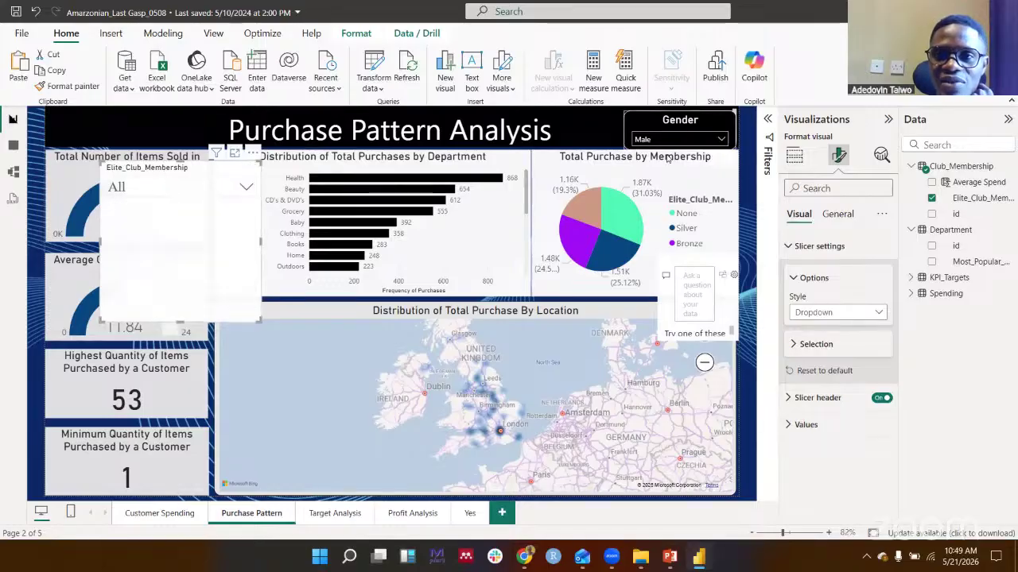
left_click(699, 139)
left_click(699, 139)
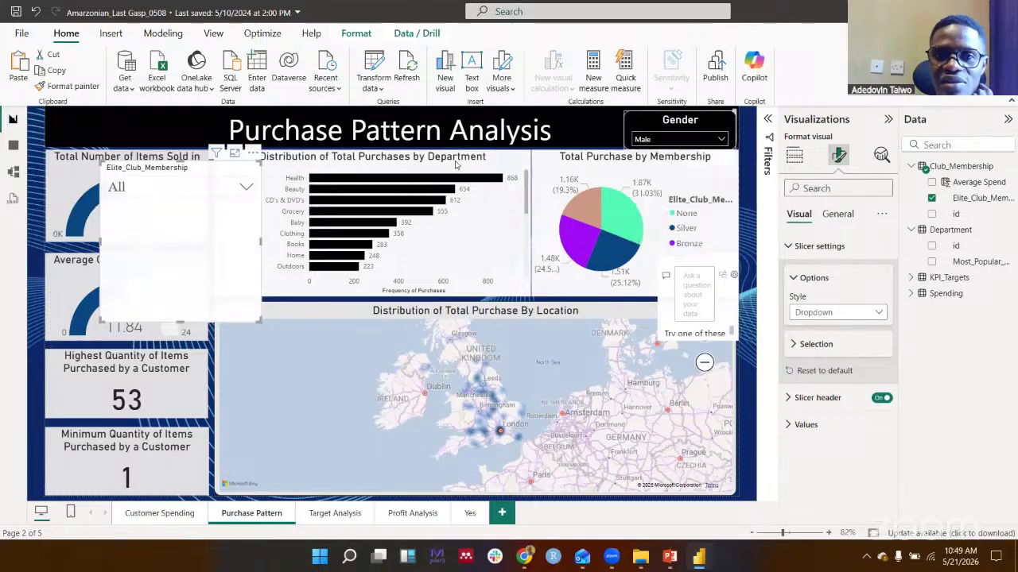
left_click(134, 187)
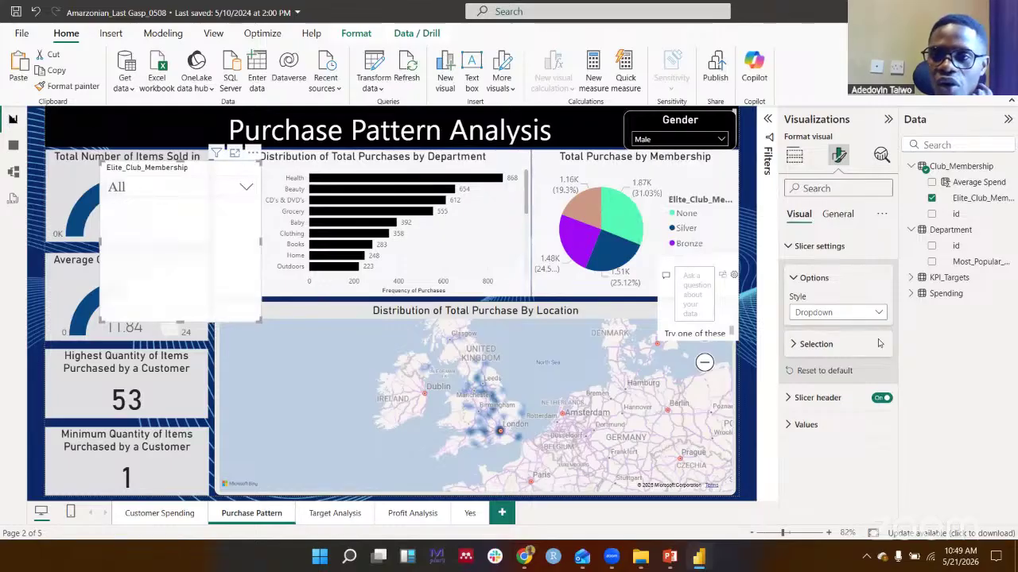
Set the membership slicer to the Vertical list style and move it to the report page's upper-left corner
left_click(857, 315)
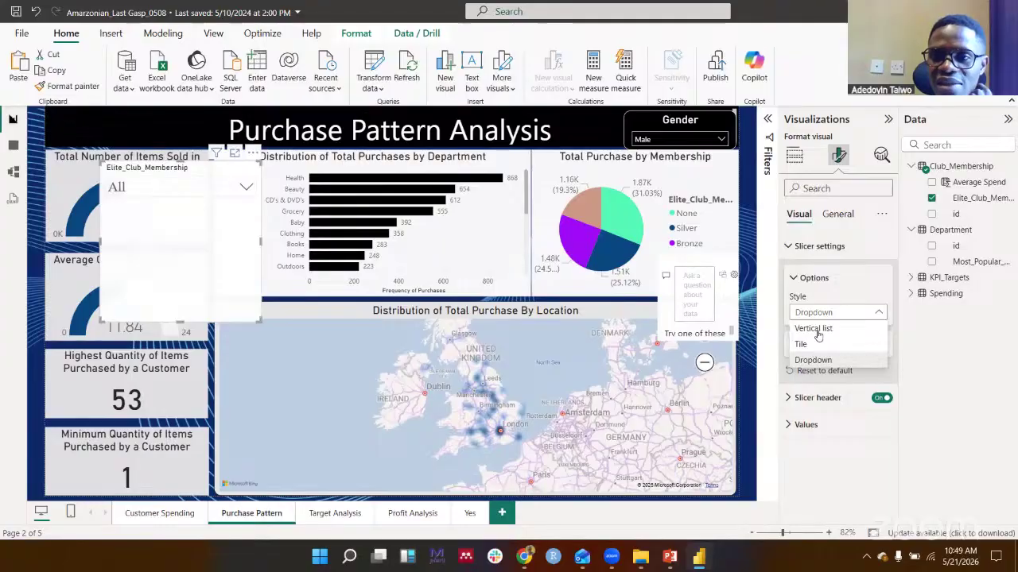
left_click(814, 329)
left_click_drag(692, 227, 577, 182)
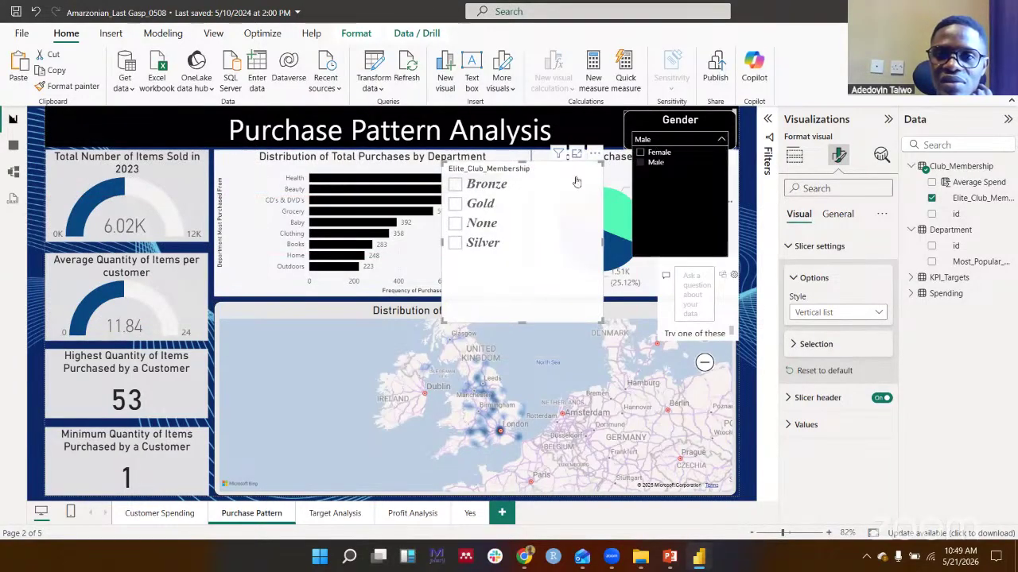
key("ctrl+z")
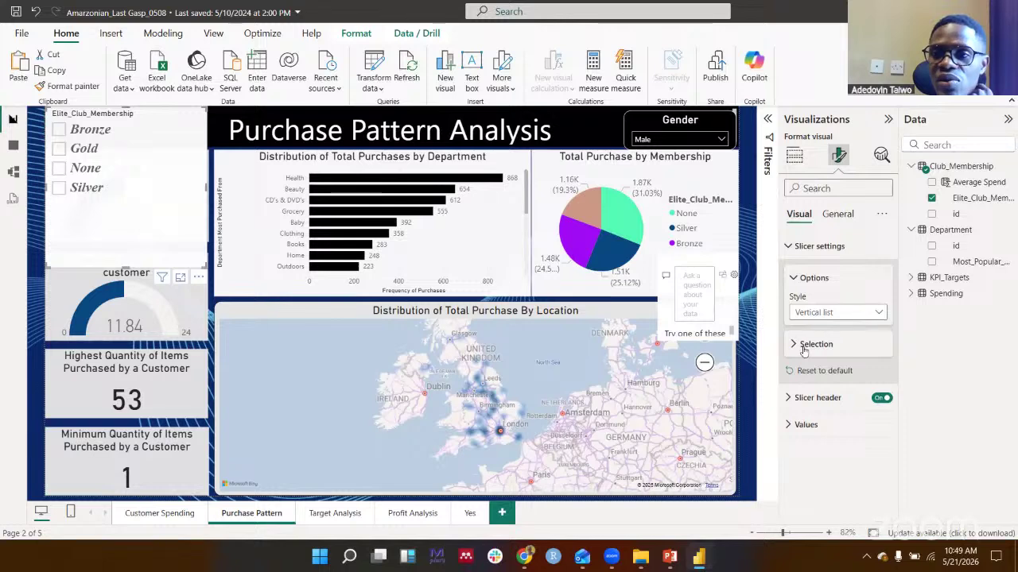
Switch the membership slicer to the Dropdown style and select Gold in it
left_click(812, 314)
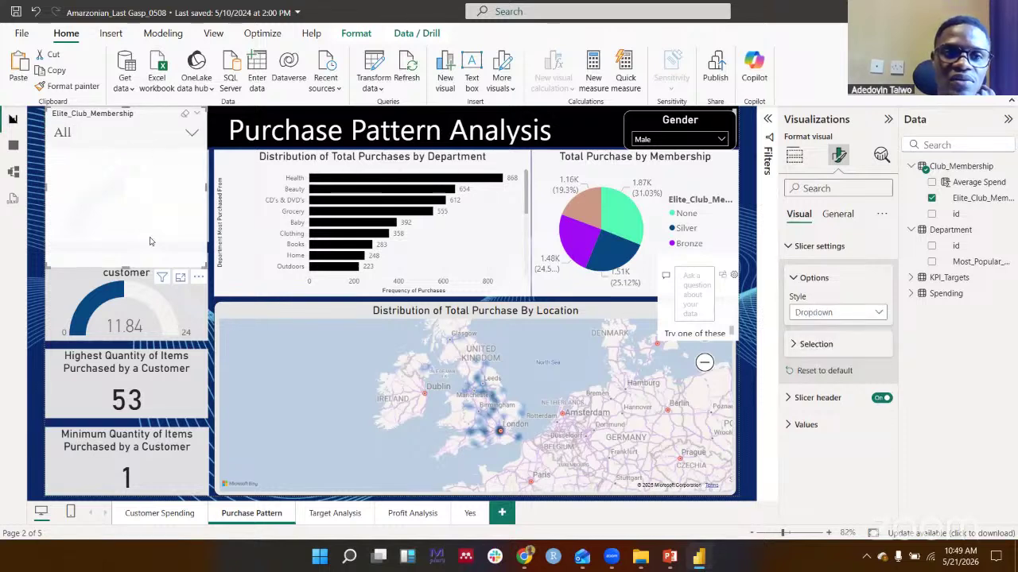
left_click(119, 132)
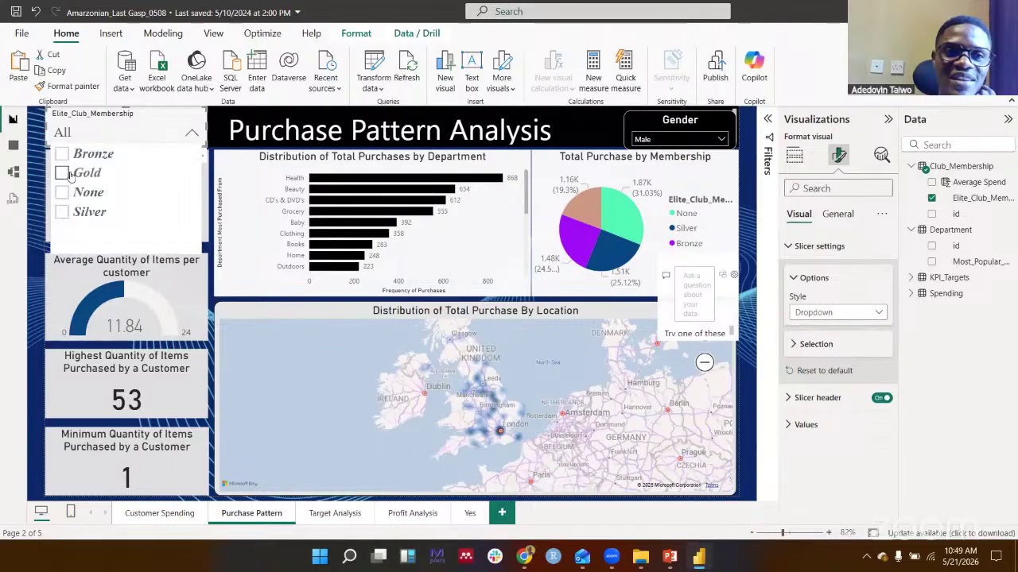
left_click(67, 173)
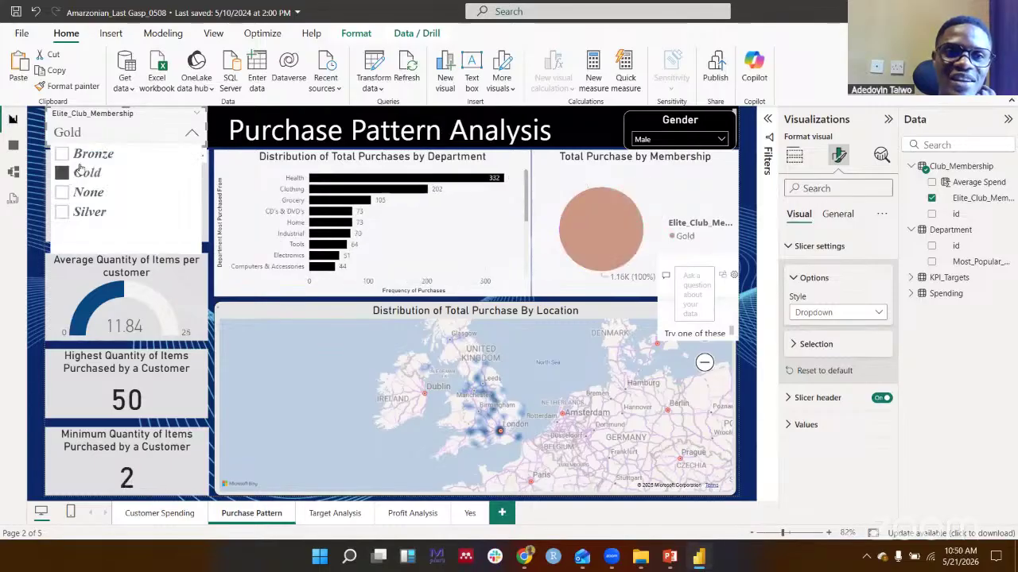
left_click(164, 143)
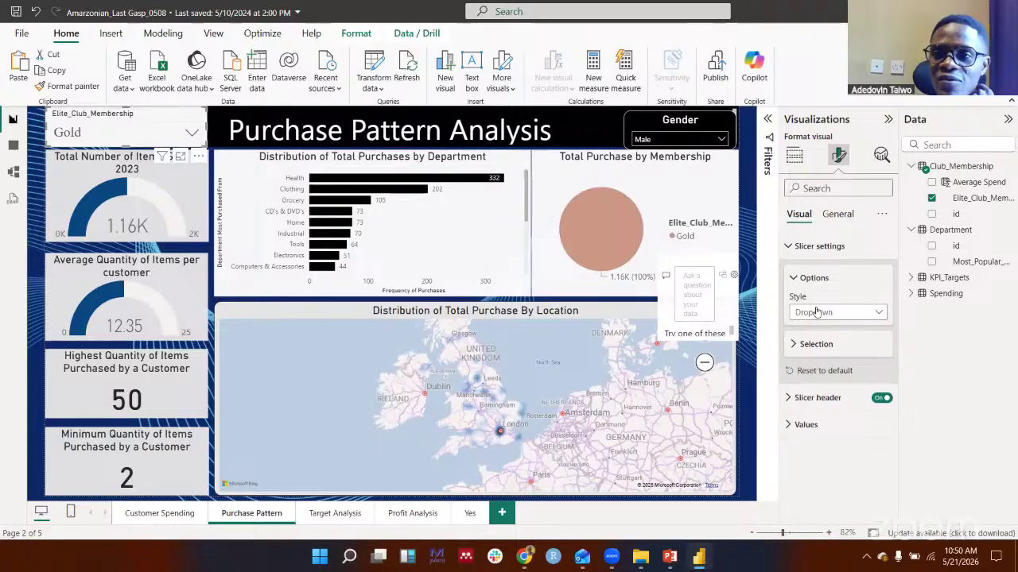
Change the membership slicer back to the Vertical list style and enlarge it to fit all four membership options
left_click(819, 314)
left_click(814, 328)
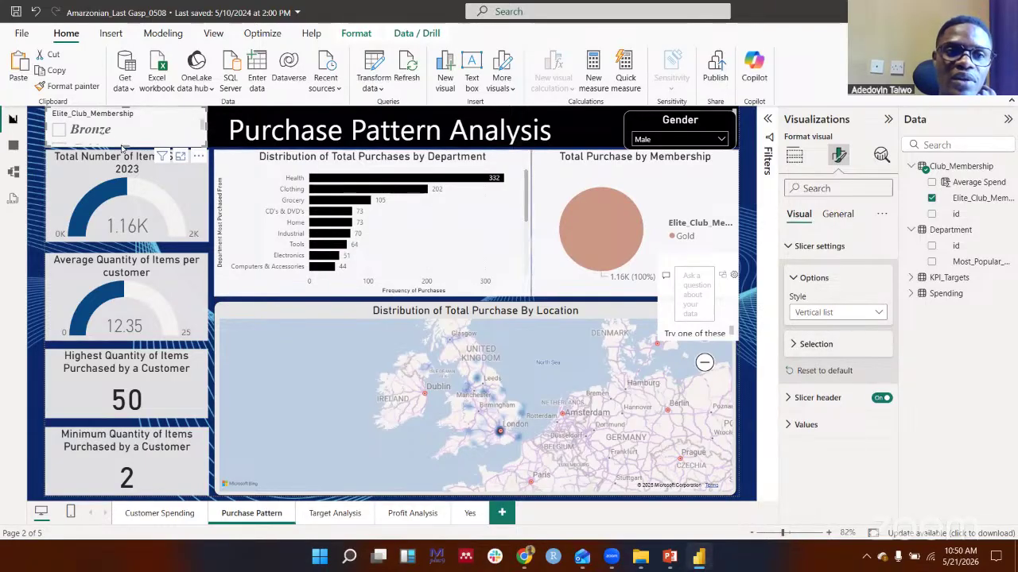
left_click_drag(137, 232, 147, 203)
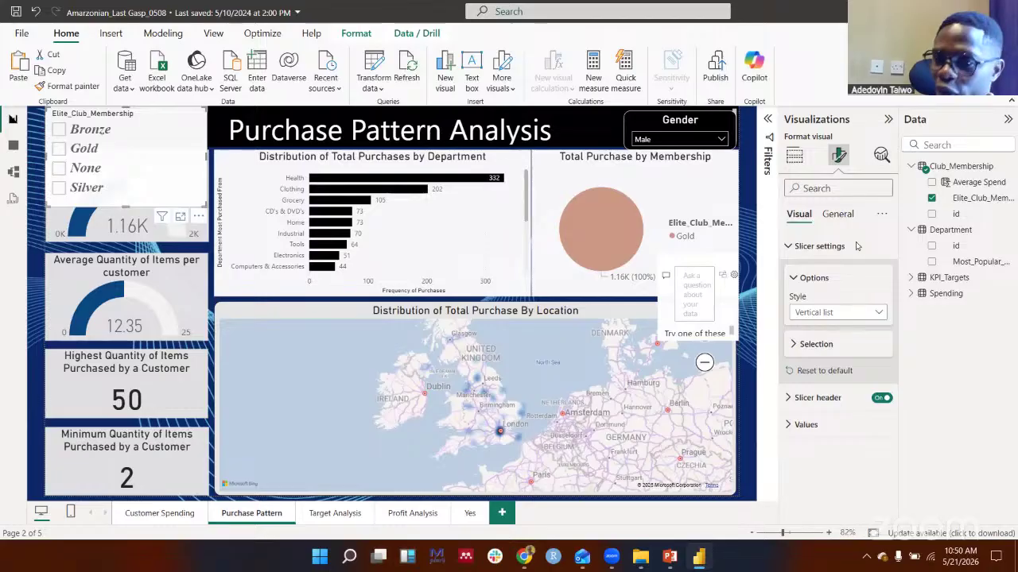
left_click(811, 276)
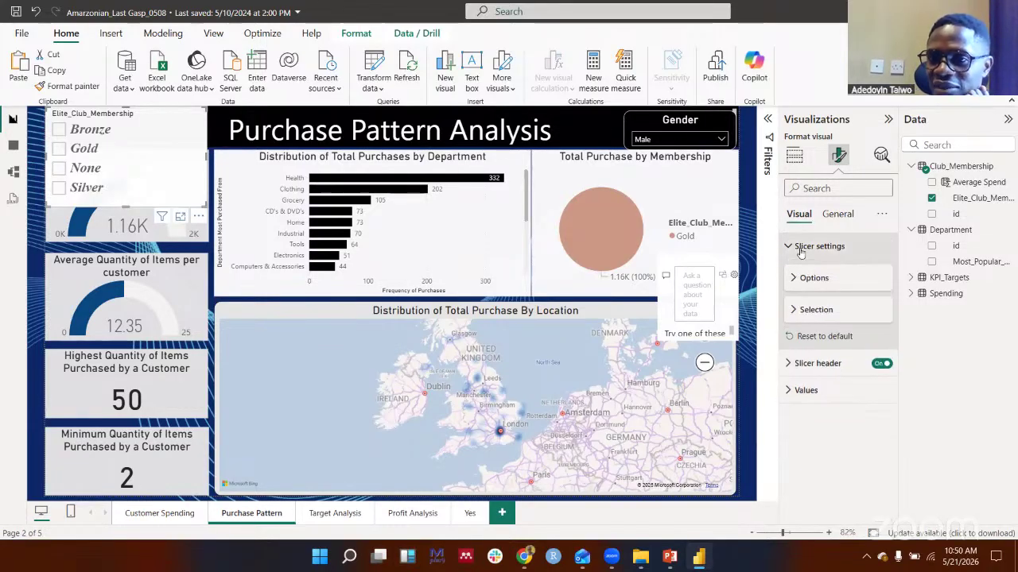
left_click(799, 247)
Set the slicer header's title text to Membership and format it bold at size 17
left_click(800, 273)
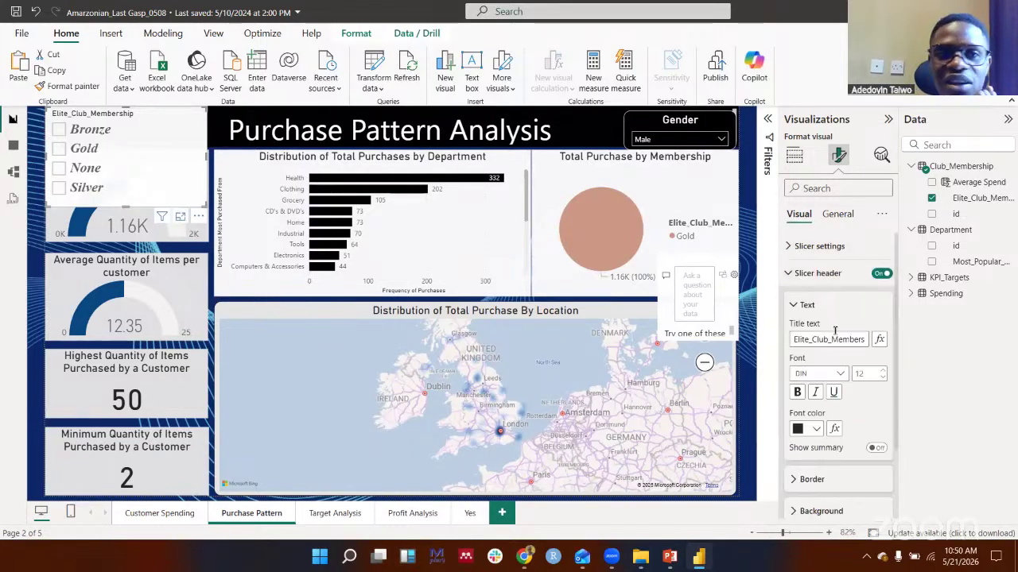
left_click(835, 334)
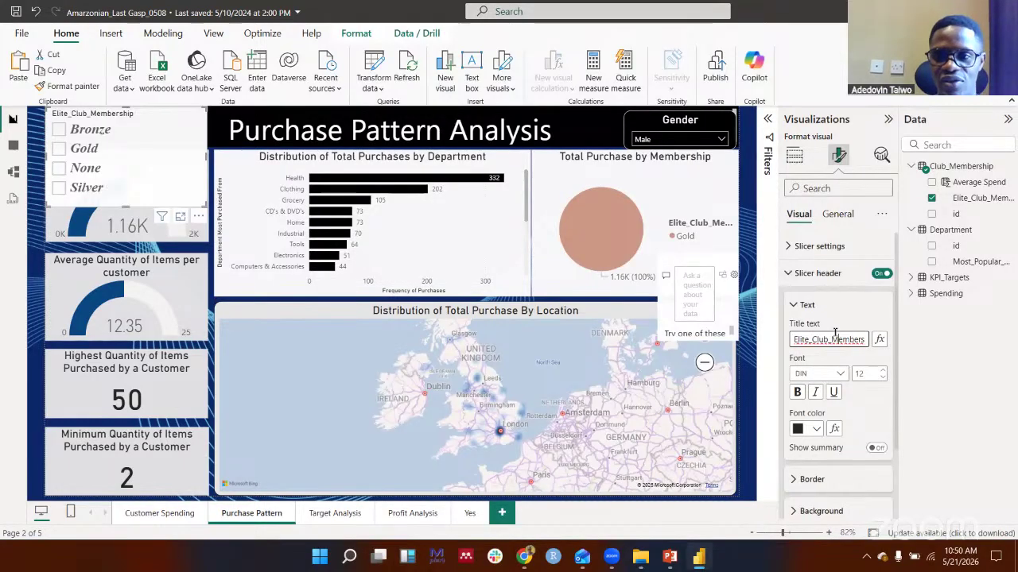
key("ctrl+a")
type("Mem")
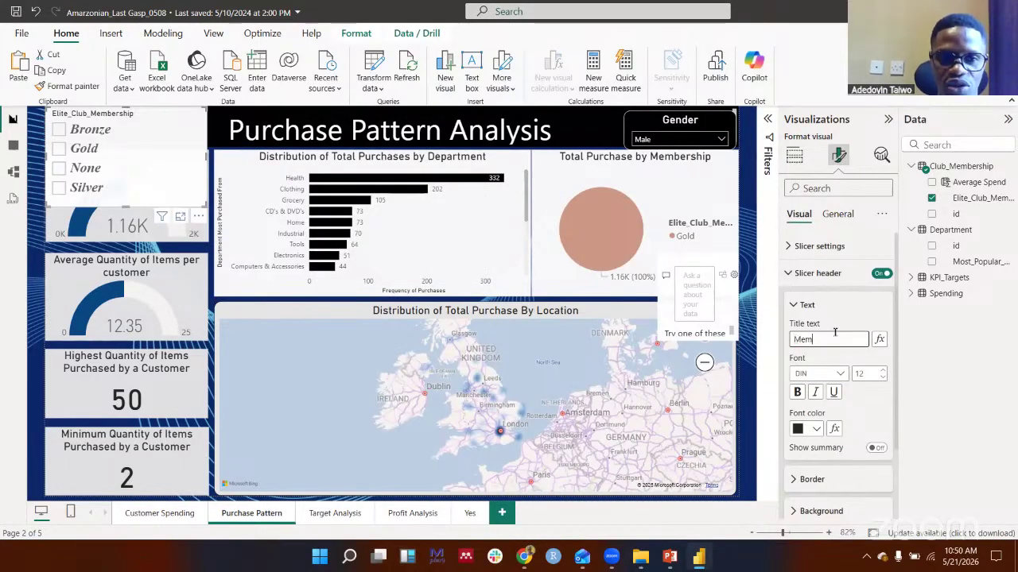
type("ber")
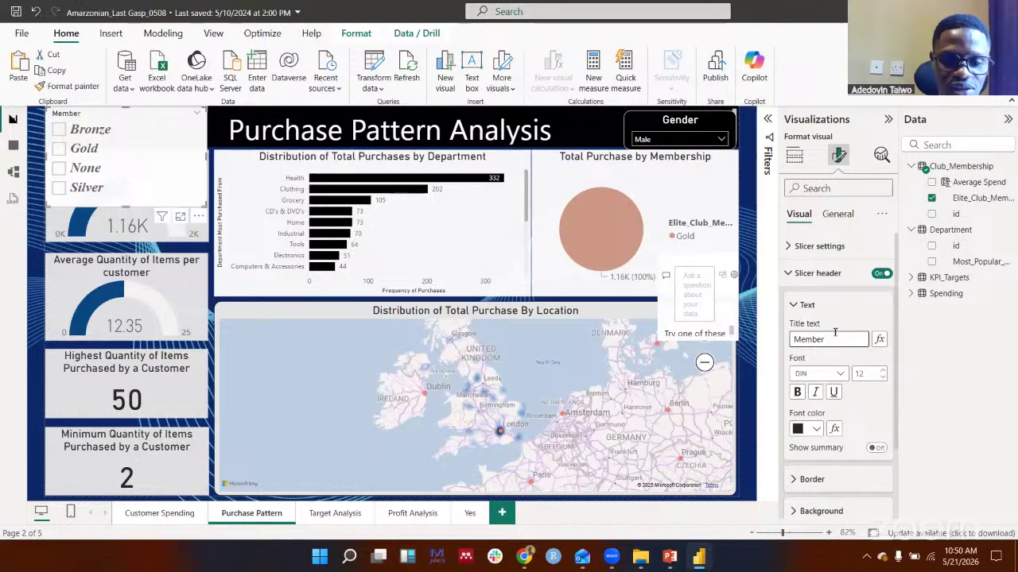
type("ship")
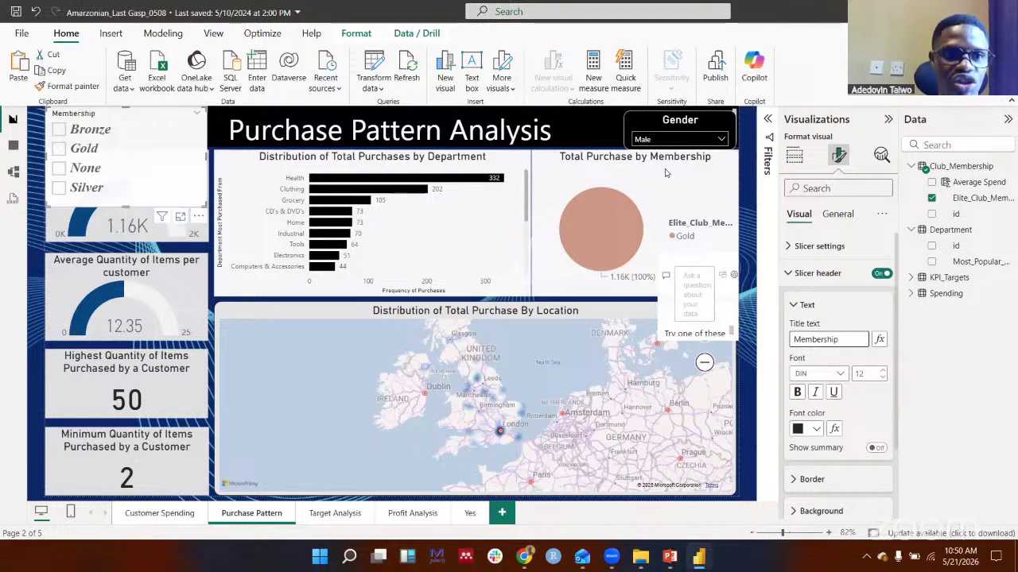
left_click(798, 392)
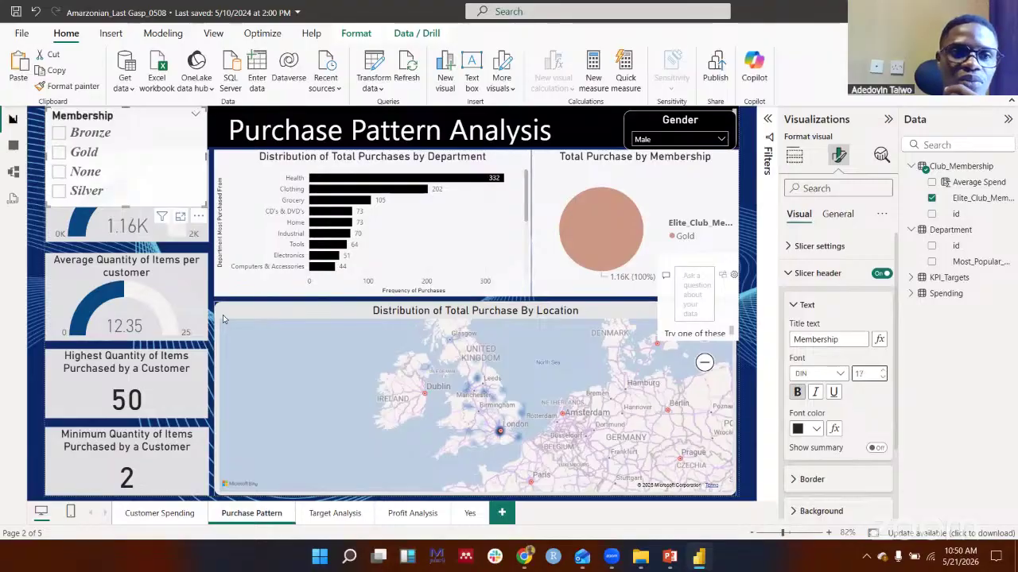
Select None in the membership slicer and add a bottom border to the slicer header
left_click(153, 176)
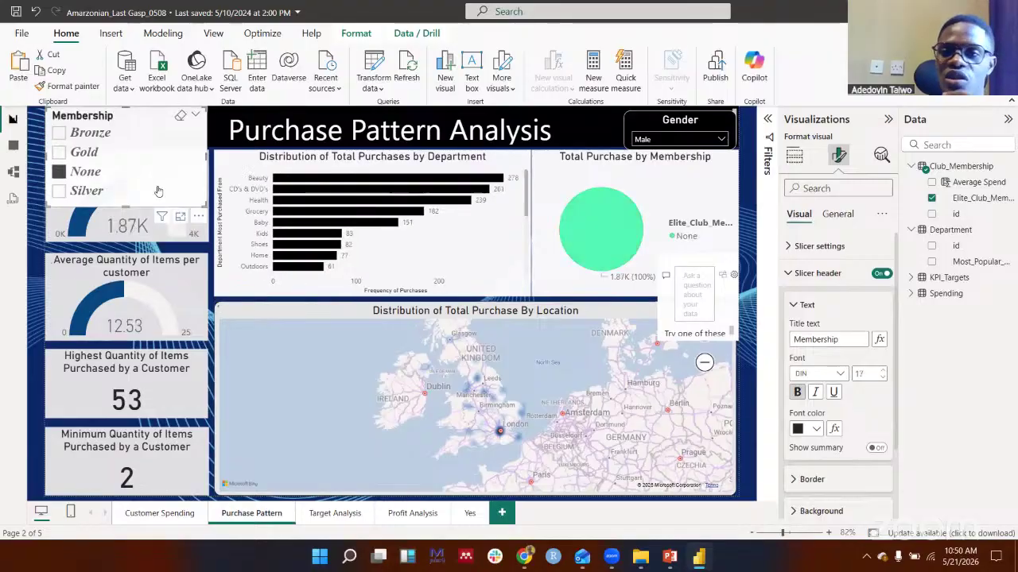
left_click(797, 306)
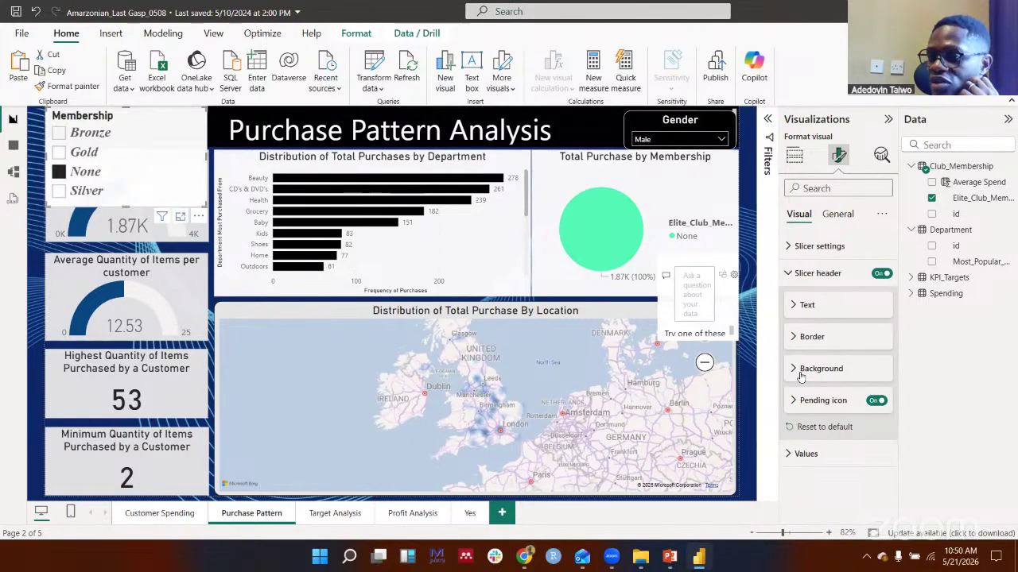
left_click(803, 368)
left_click(806, 337)
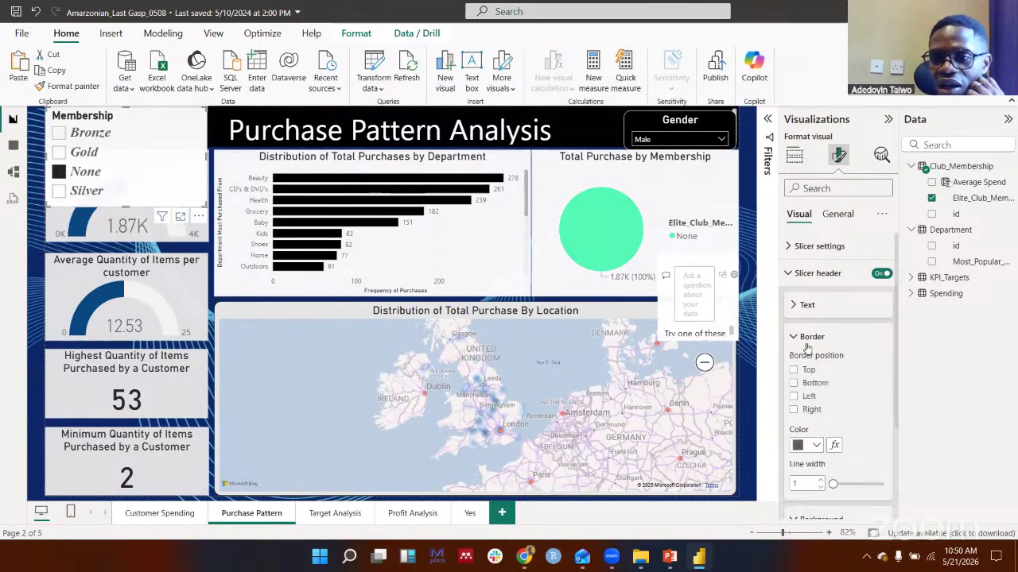
left_click(807, 385)
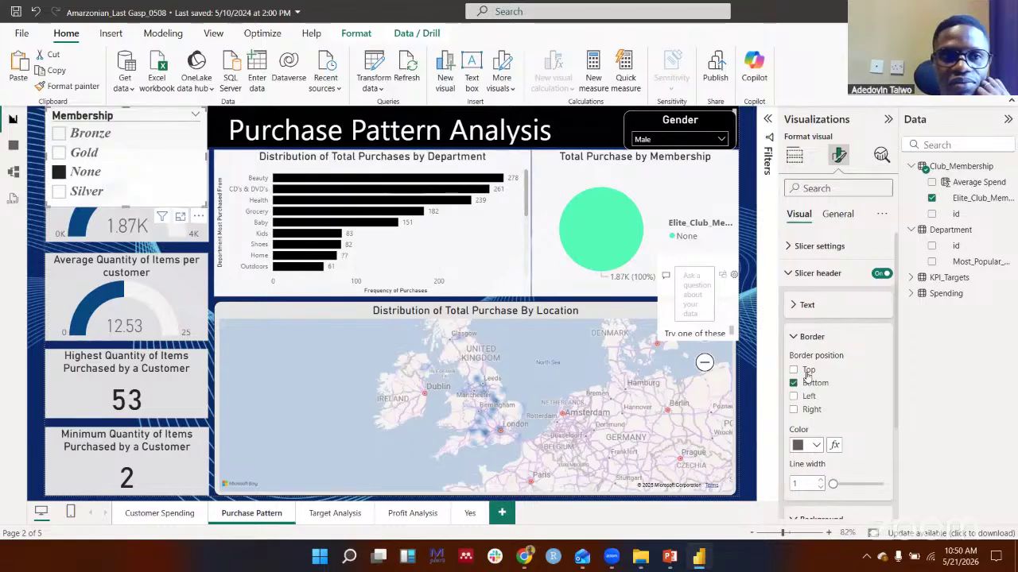
left_click(806, 337)
Examine the membership slicer's general formatting options, covering the effects, title and data format settings
left_click(801, 307)
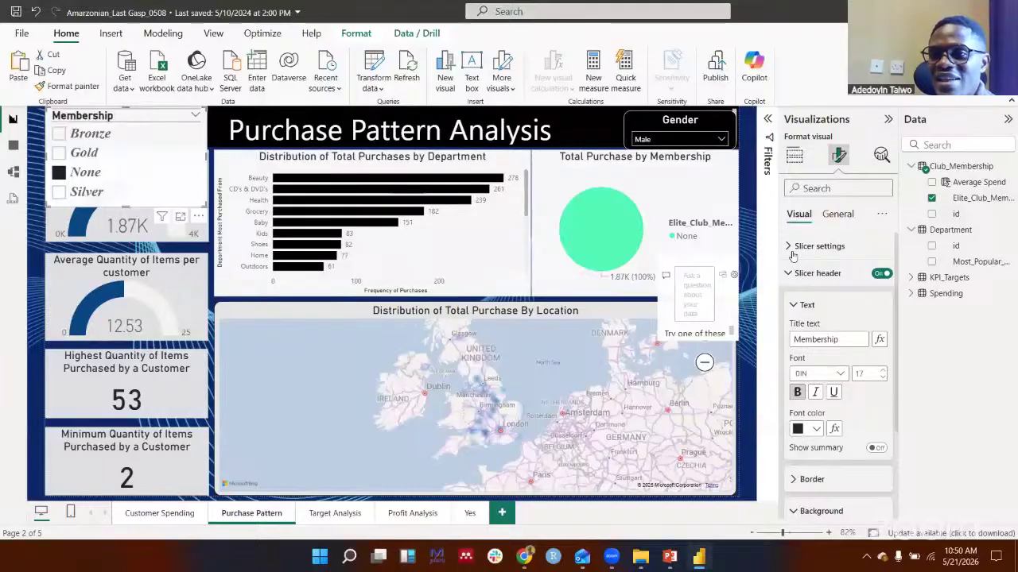
left_click(800, 307)
left_click(828, 215)
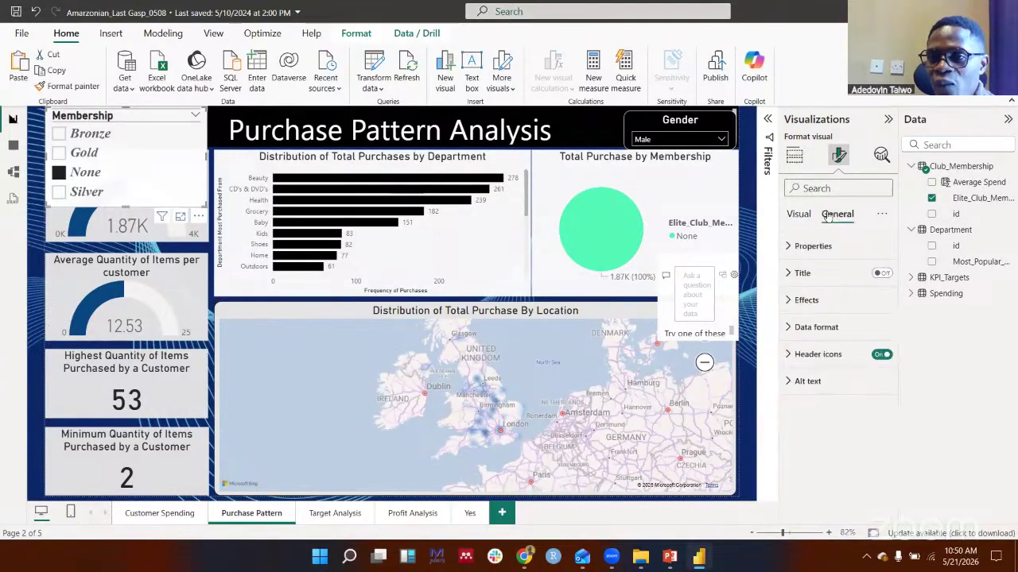
left_click(795, 299)
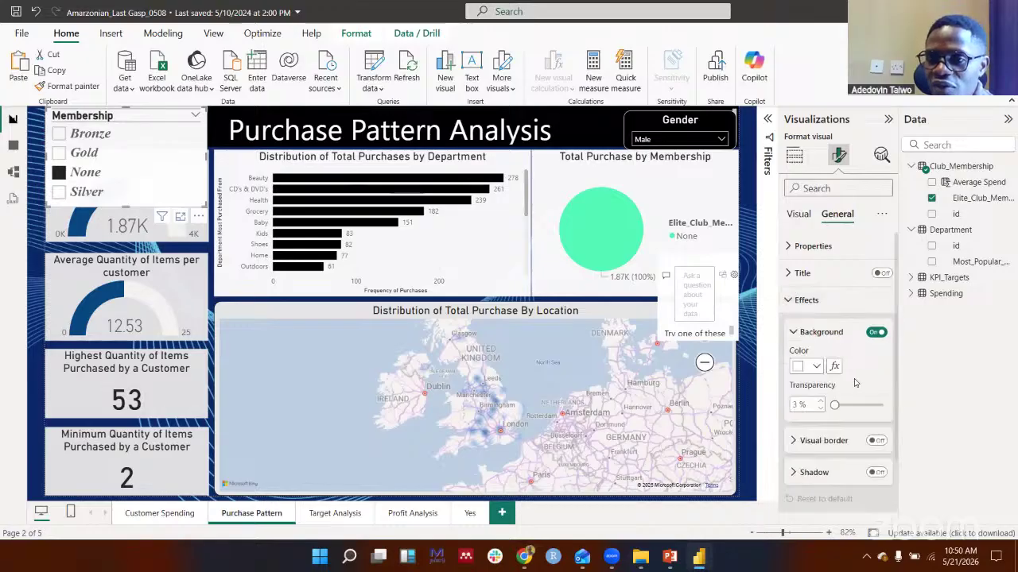
scroll(855, 383, "down", 2)
scroll(842, 362, "up", 2)
left_click(796, 278)
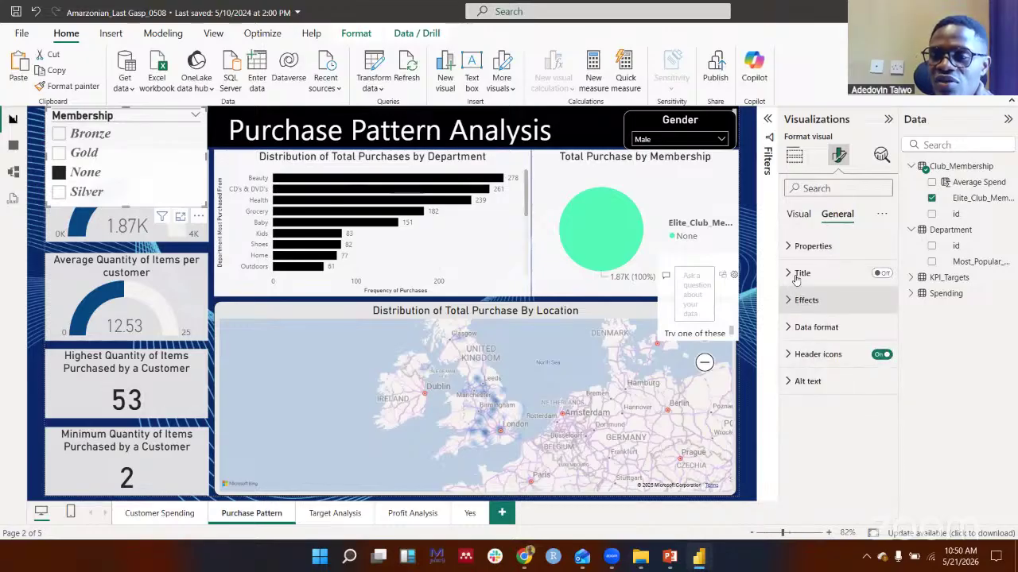
left_click(798, 274)
left_click(798, 274)
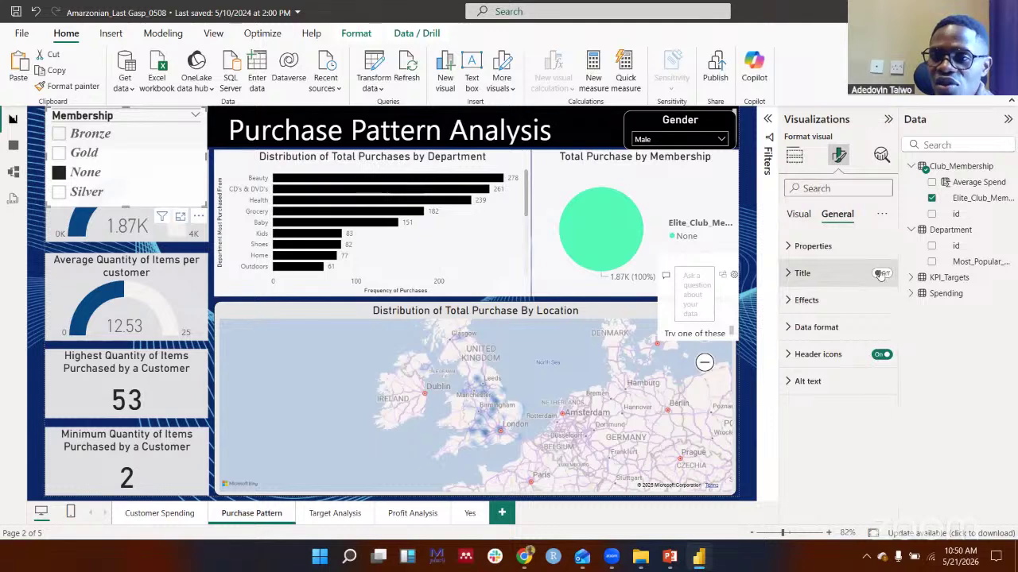
left_click(880, 275)
left_click(882, 274)
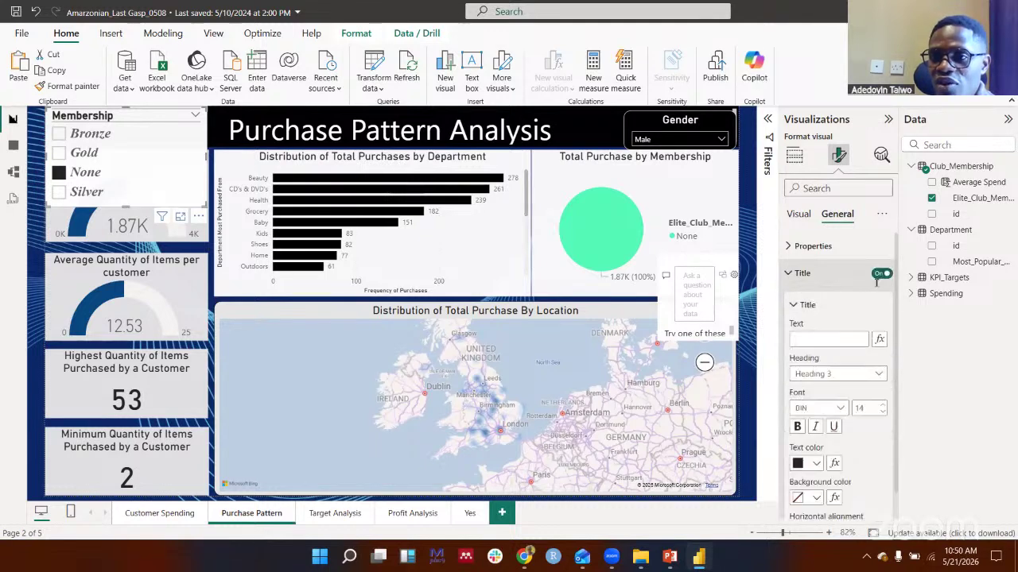
left_click(880, 274)
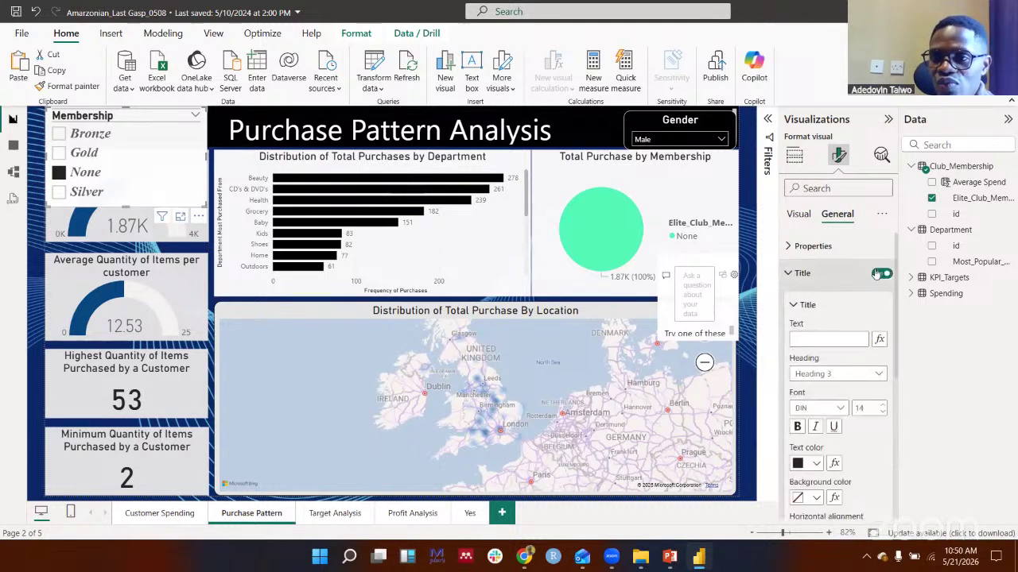
left_click(821, 275)
left_click(828, 338)
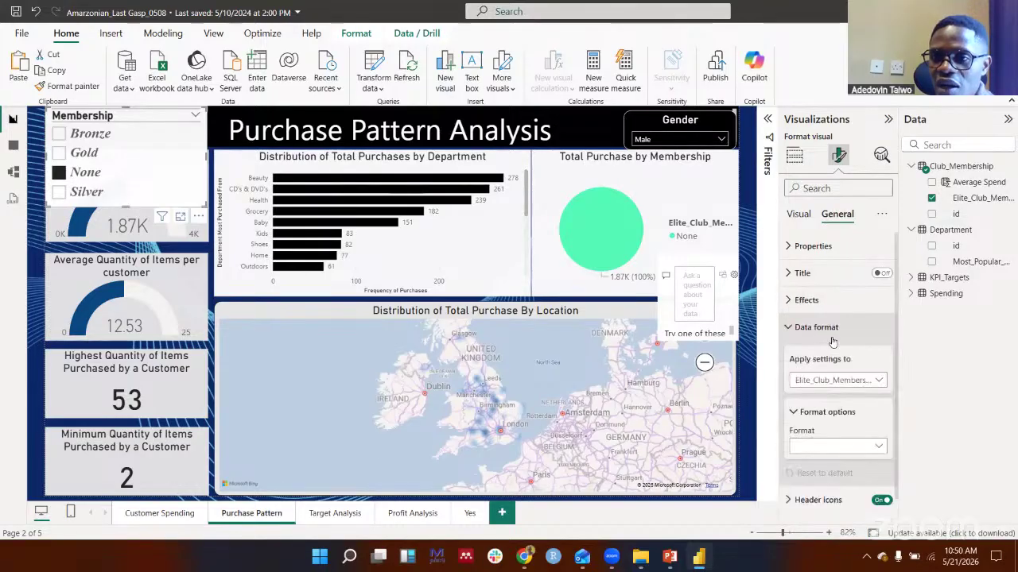
scroll(839, 350, "down", 1)
scroll(843, 356, "down", 1)
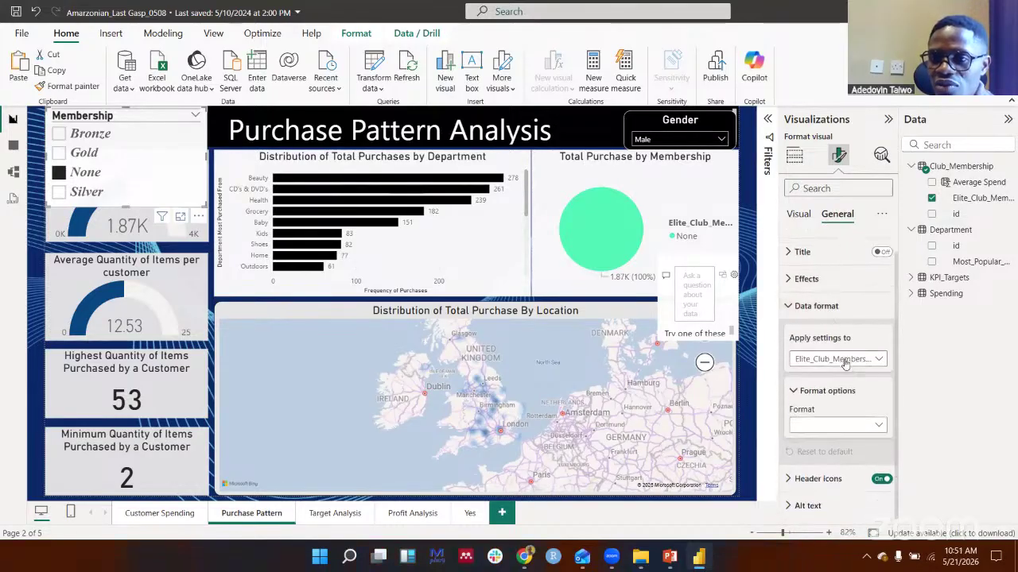
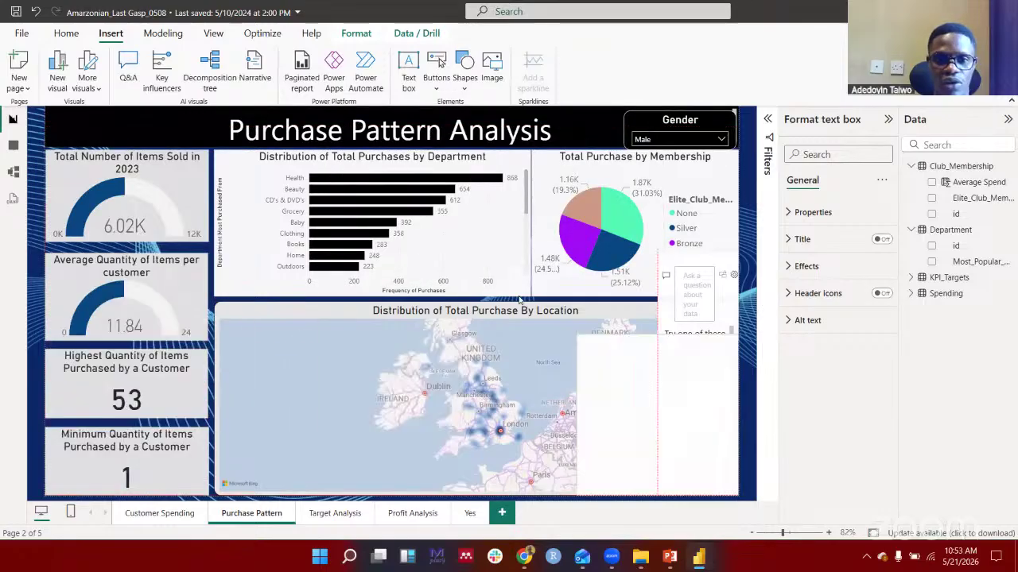
Move the blank text box over the department bar chart and set its font to Arial, size 11
left_click_drag(382, 278, 340, 221)
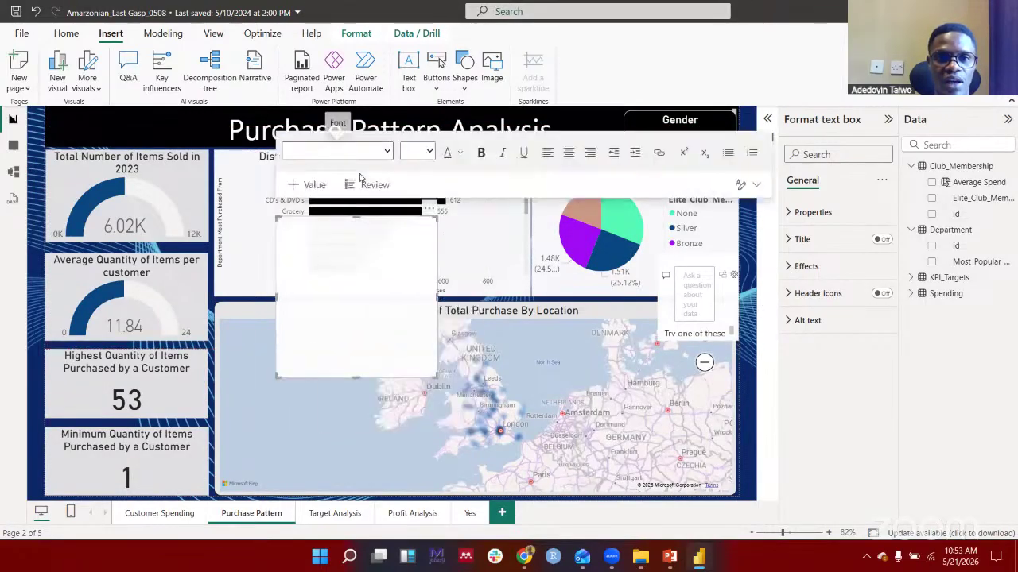
left_click(337, 151)
left_click(302, 170)
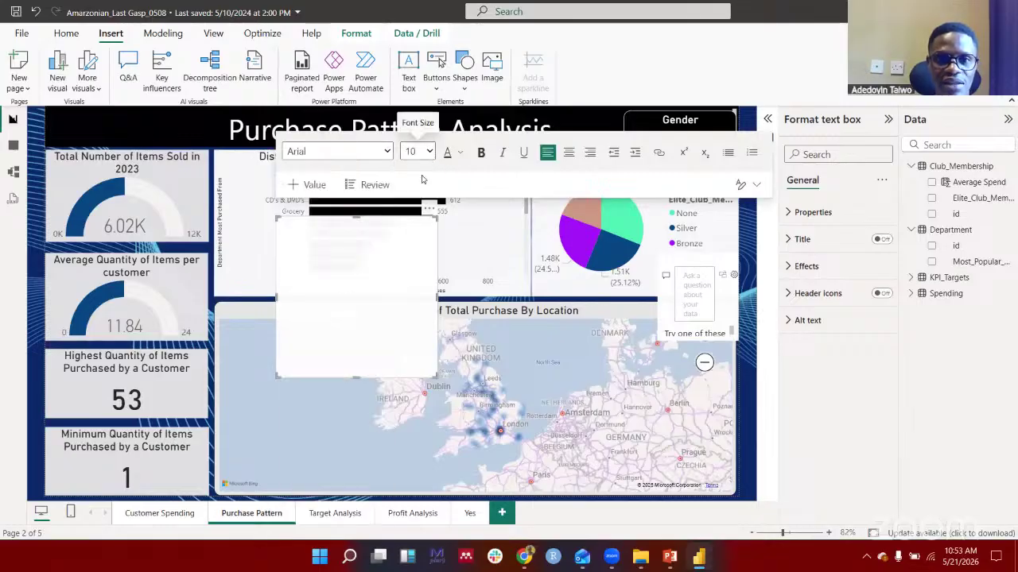
left_click(428, 151)
left_click(409, 240)
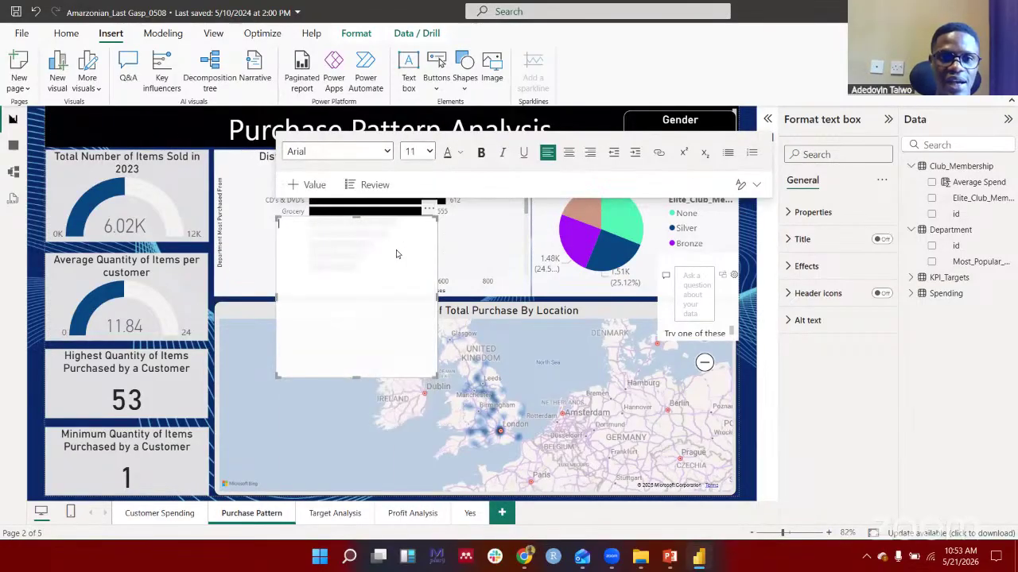
Try out the text box with random filler text, and clear that text
type("GGGGGGG")
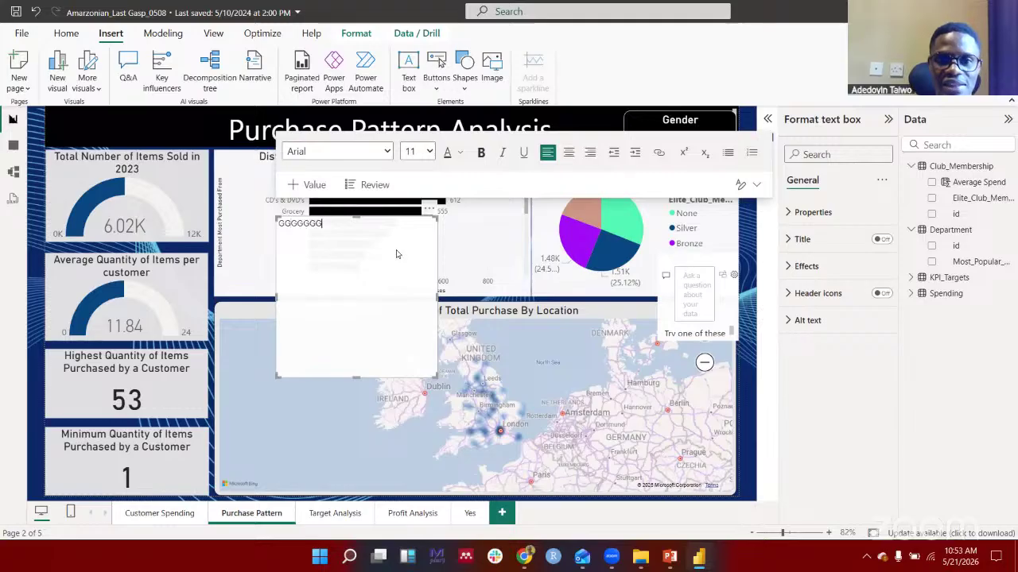
type("GGjghndjhsdfvnksdlsdv")
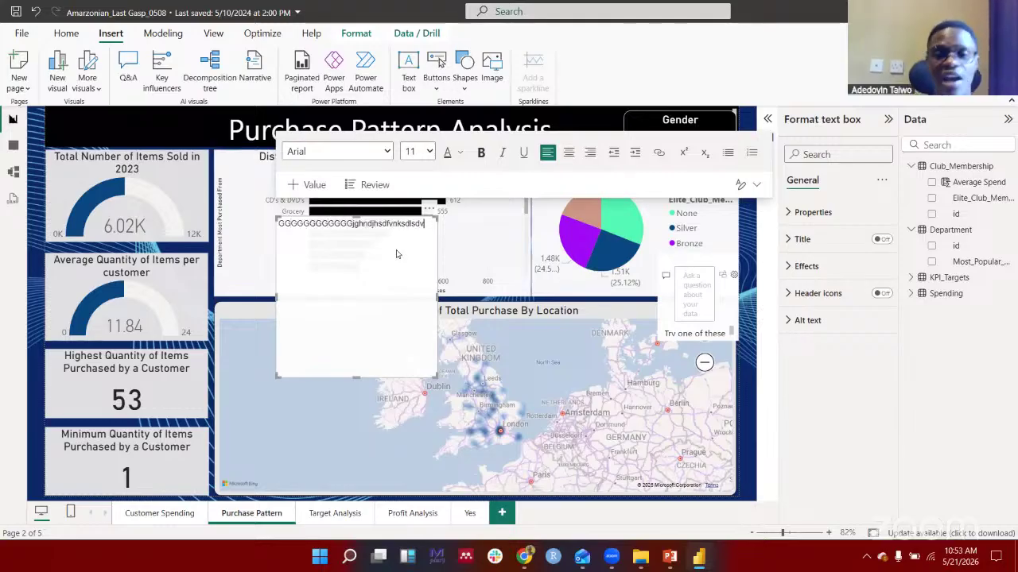
type("dnm;ldgkvvjd.ldml;lsdvmd")
key("ctrl+a")
key("BackSpace")
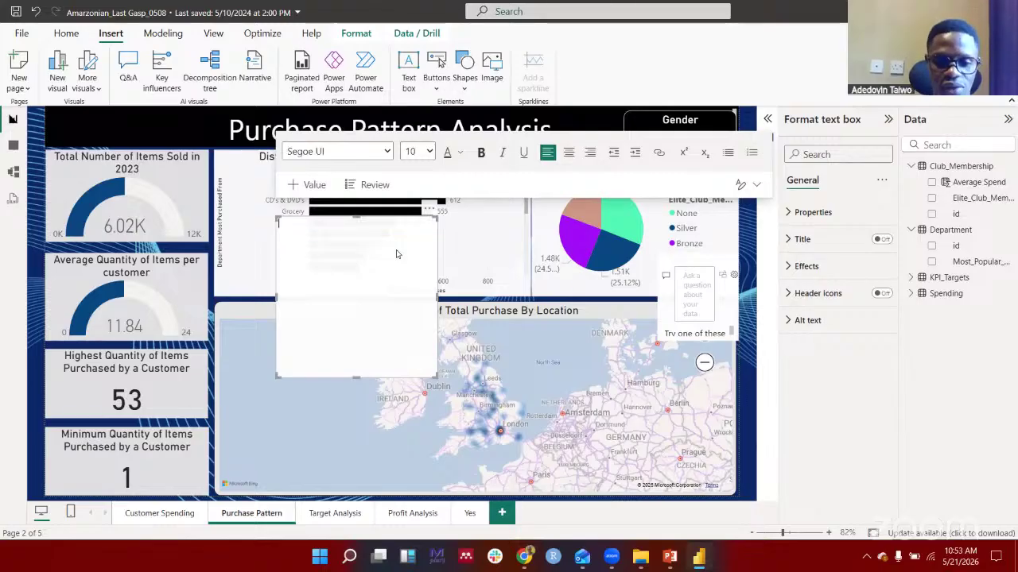
Enter PURCHSE PATTERN ANALYSIS in the text box and resize the box to a wide, one-line-high banner
type("PURCH")
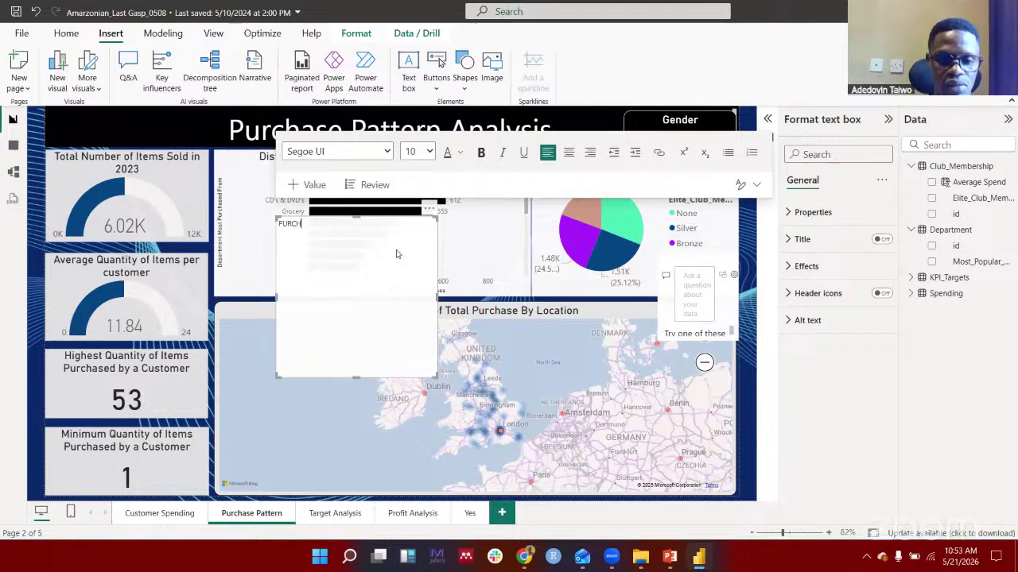
type("SE PATTERN ")
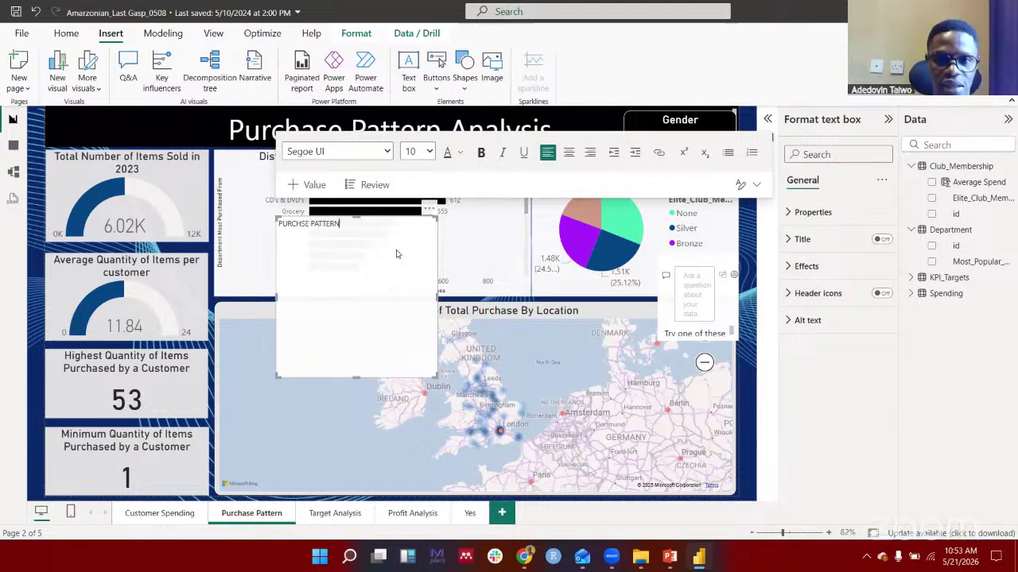
type("ANALYSIS")
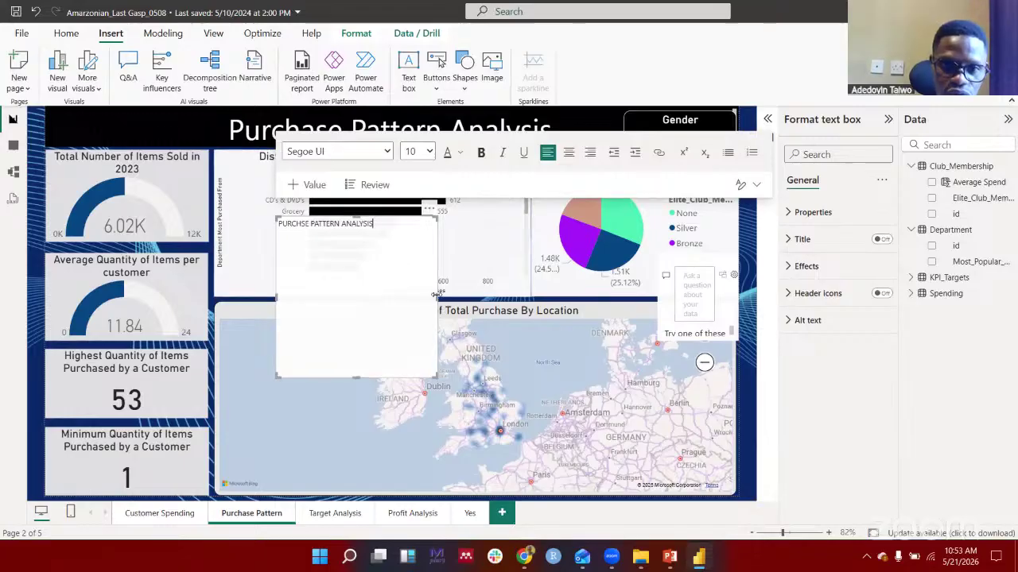
left_click_drag(439, 296, 606, 296)
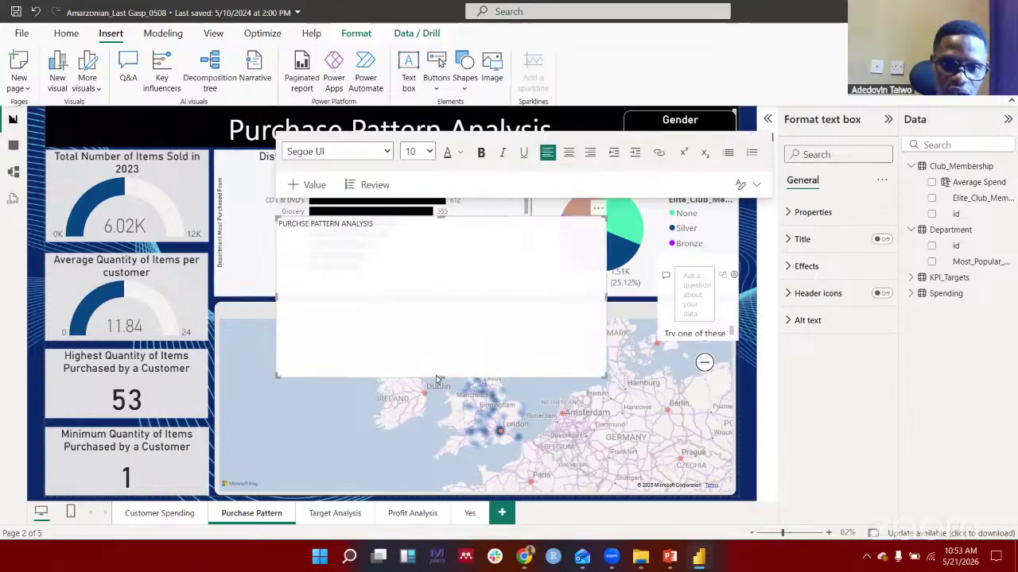
left_click_drag(437, 375, 434, 235)
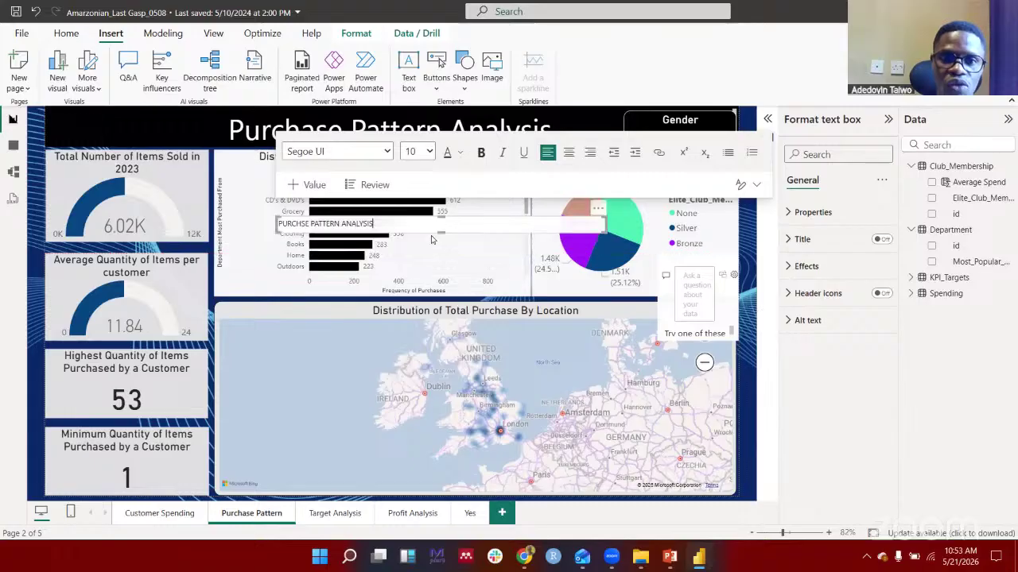
Set the font color of the PURCHSE PATTERN ANALYSIS text to white
left_click(170, 132)
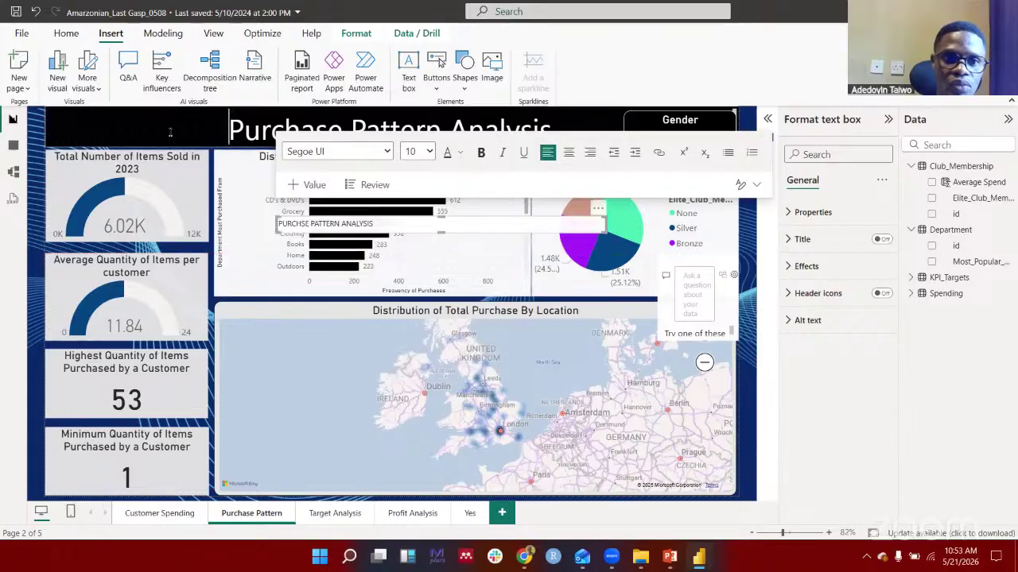
left_click(263, 211)
left_click(349, 176)
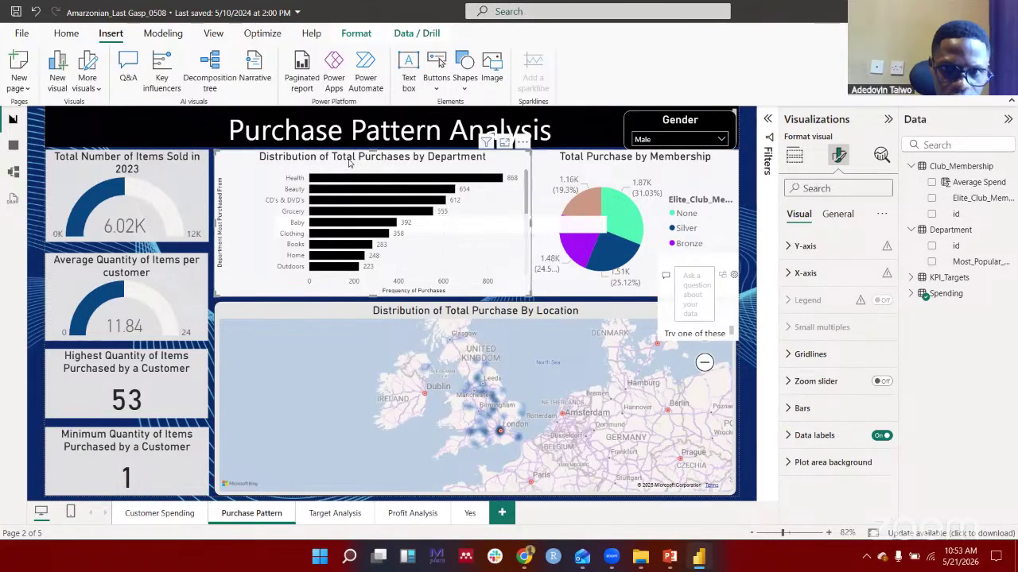
left_click(551, 229)
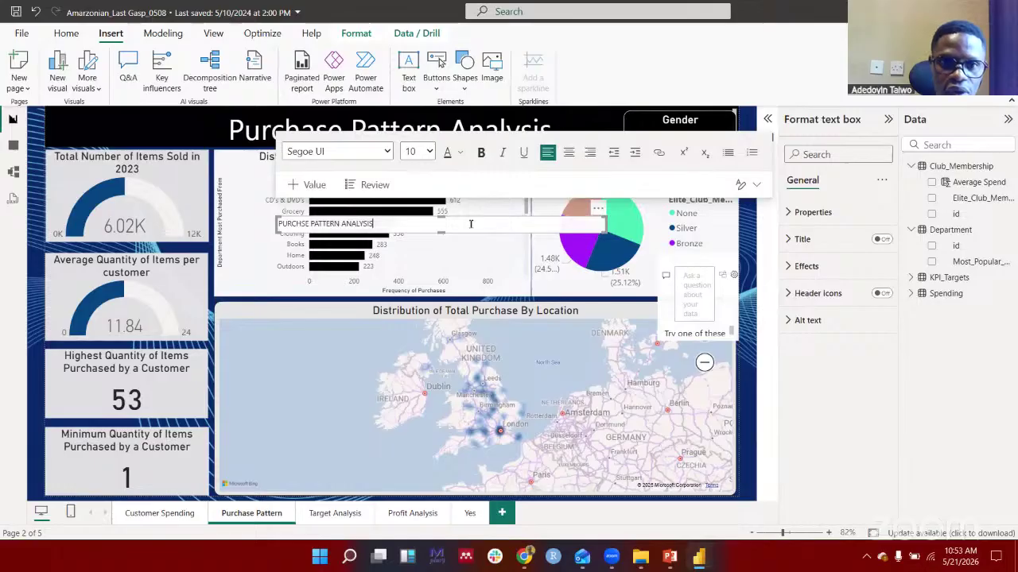
left_click(462, 153)
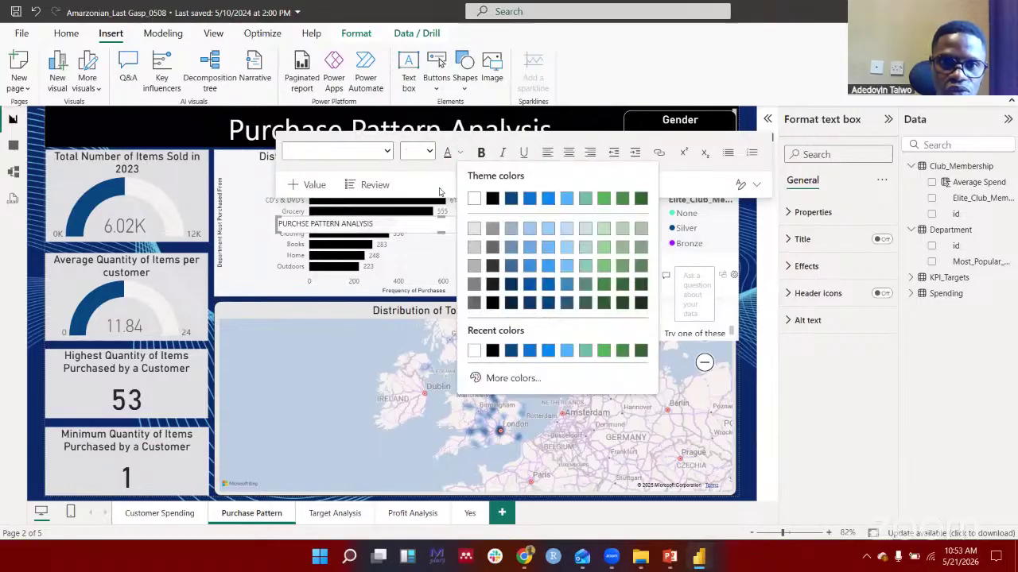
triple_click(368, 225)
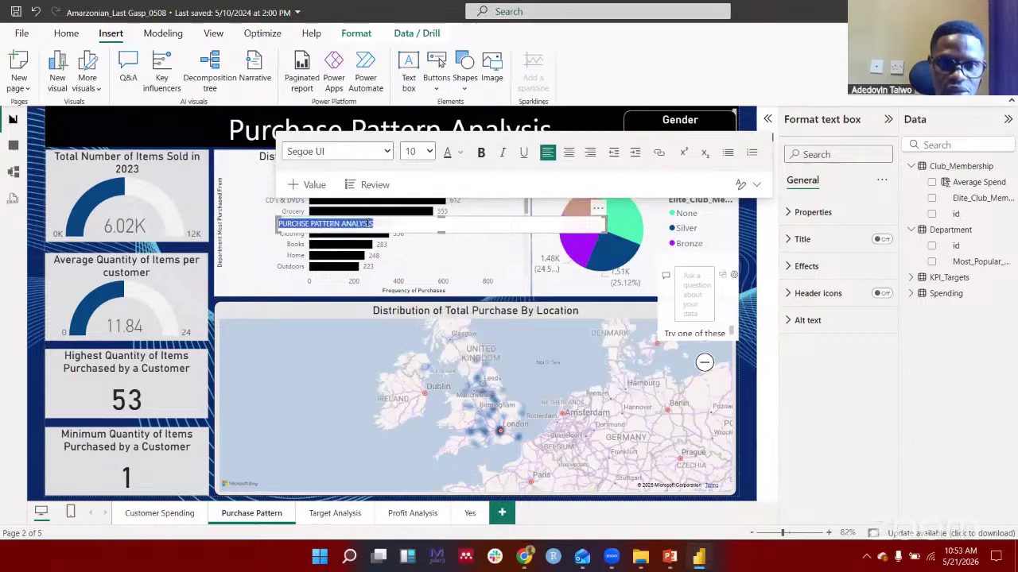
left_click(462, 153)
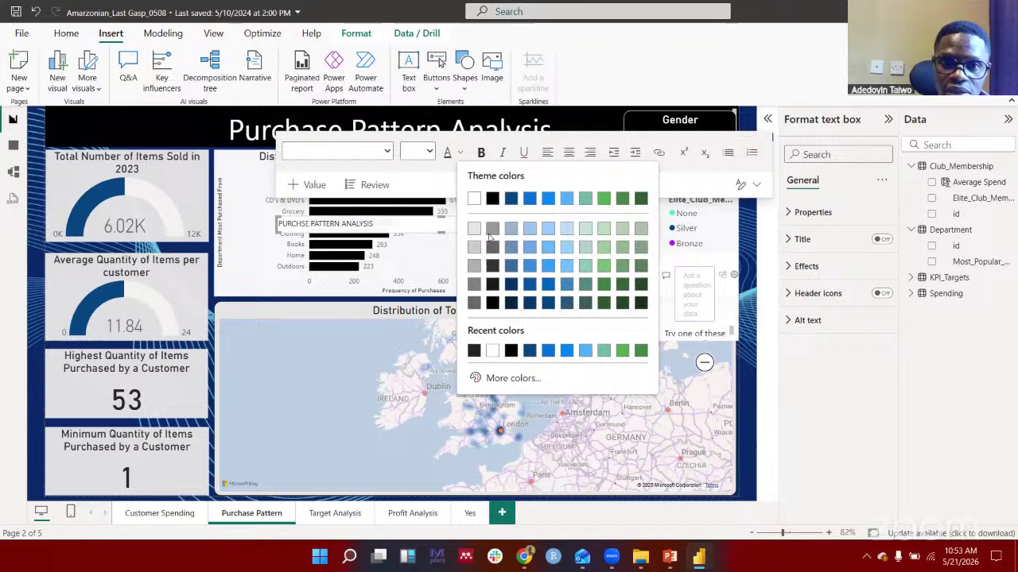
left_click(492, 198)
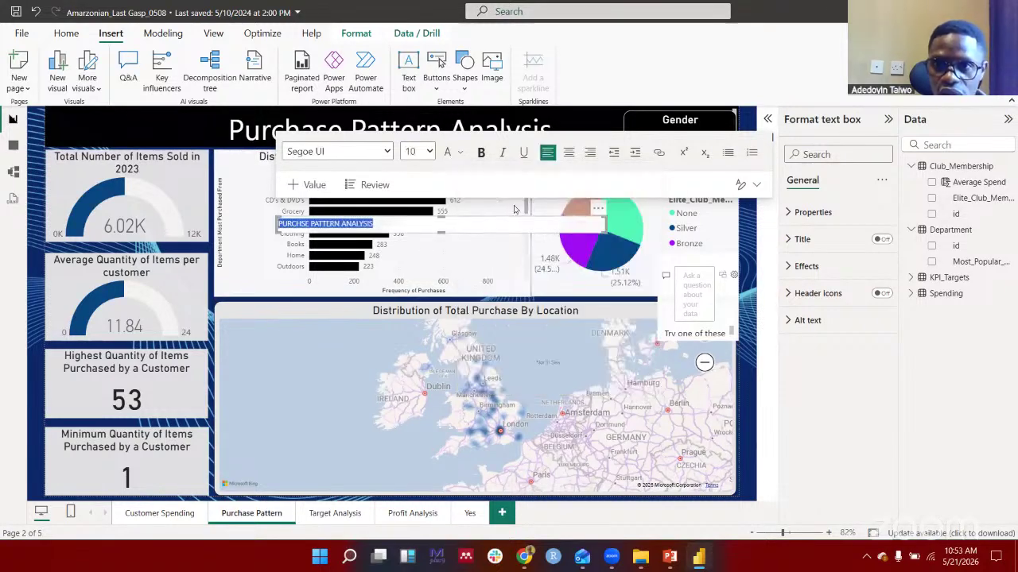
Set the new text box's background color to black and make its text bold
left_click(805, 265)
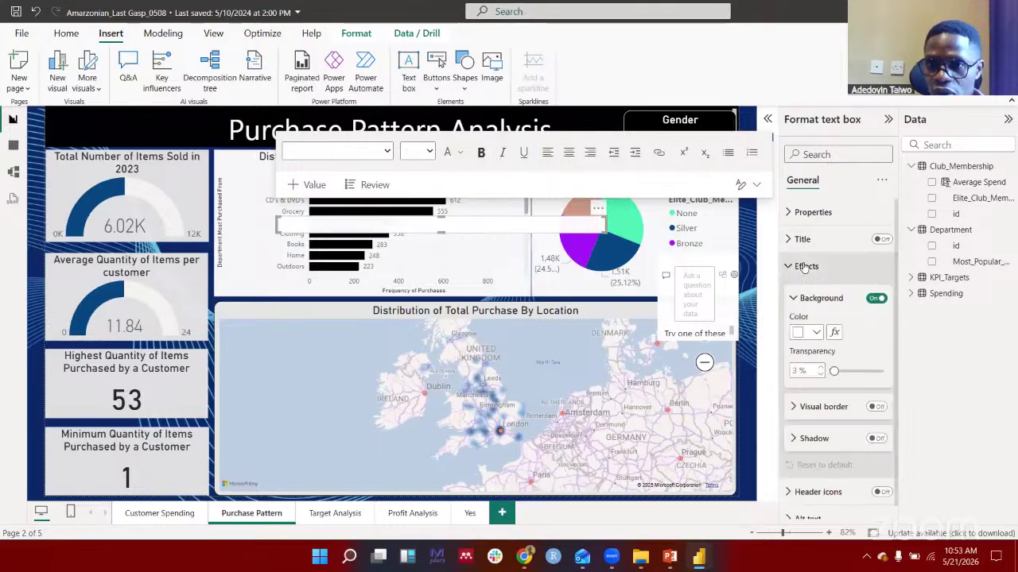
left_click(842, 275)
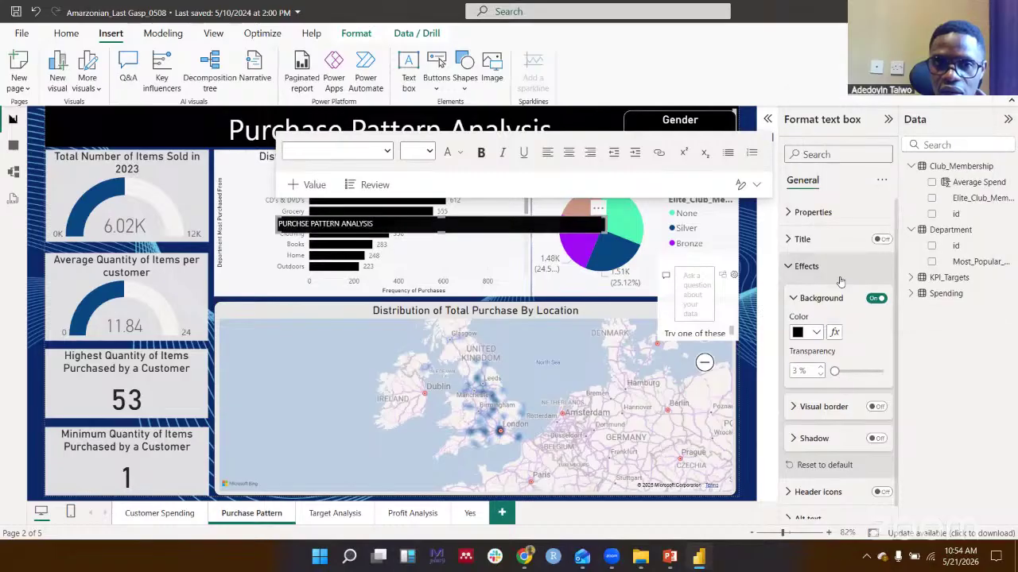
key("ctrl+a")
left_click(482, 152)
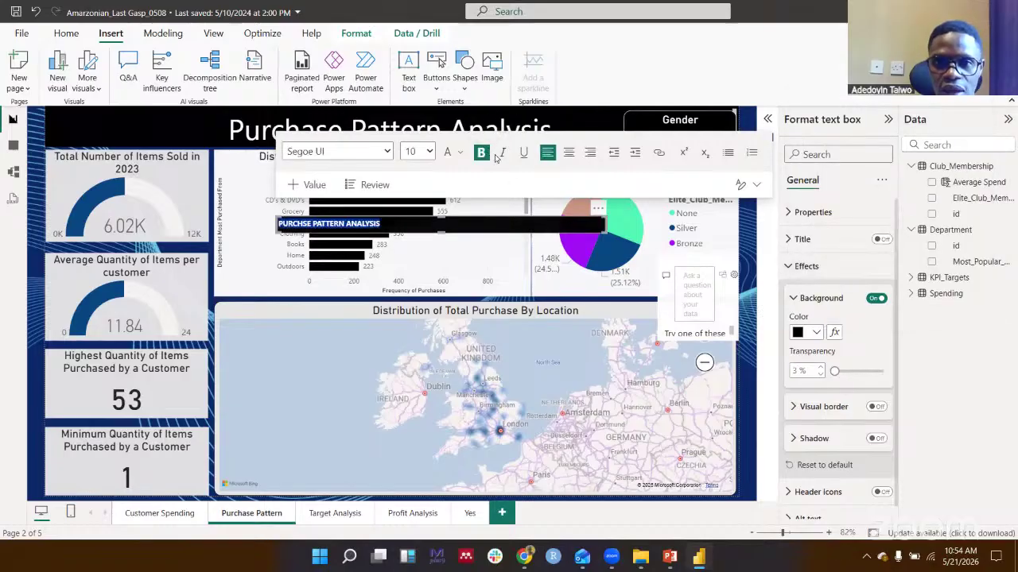
Center the banner text at font size 20 and stretch the text box taller and across nearly the full report width
left_click(570, 153)
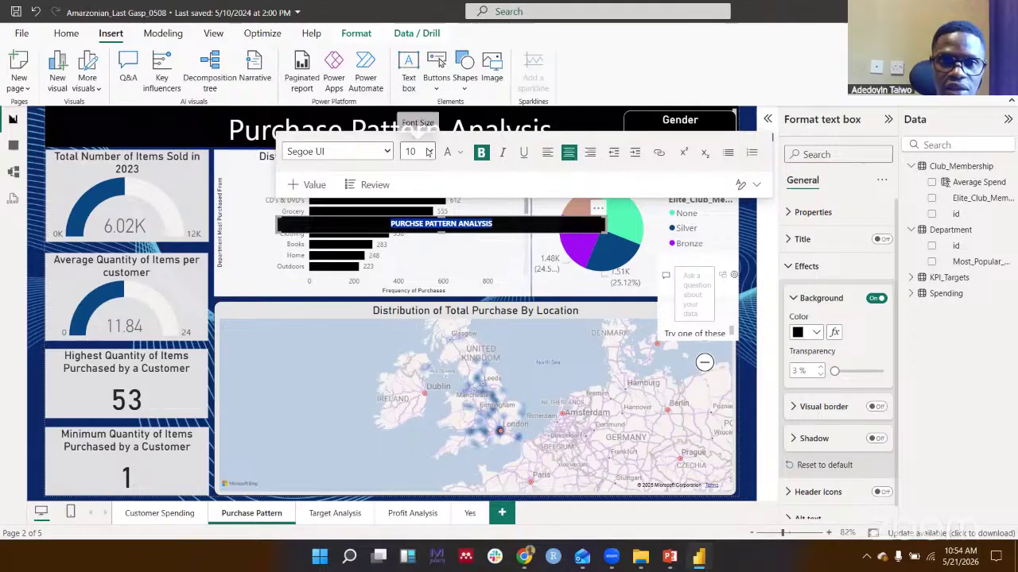
left_click(429, 152)
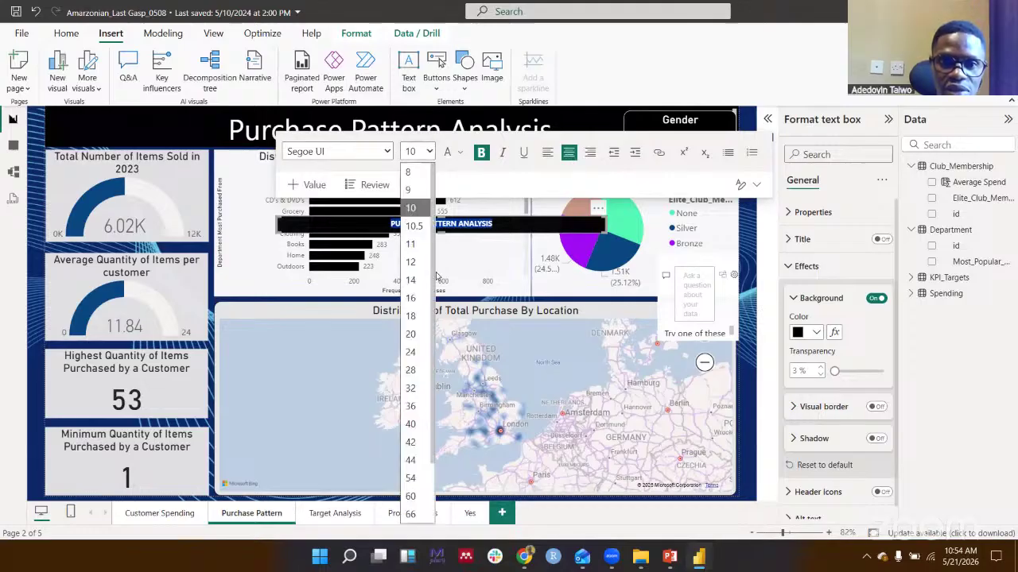
left_click(413, 334)
left_click_drag(433, 236, 441, 256)
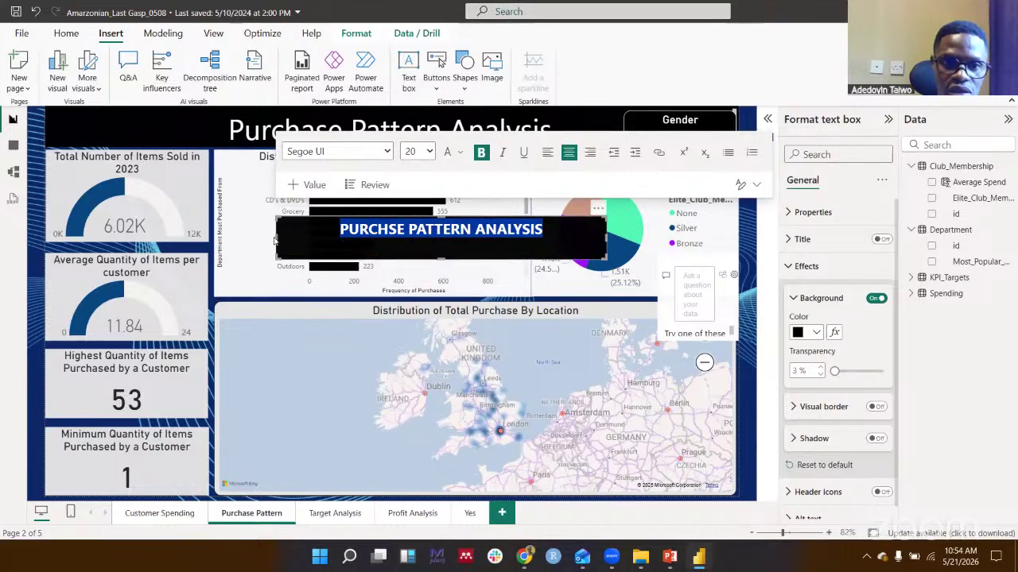
left_click_drag(276, 240, 57, 240)
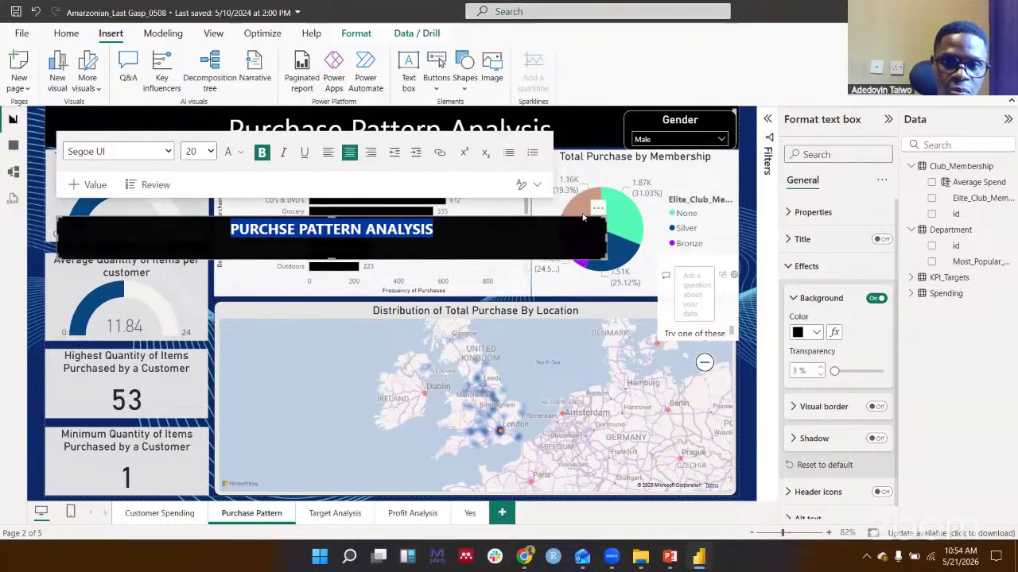
left_click_drag(605, 238, 736, 222)
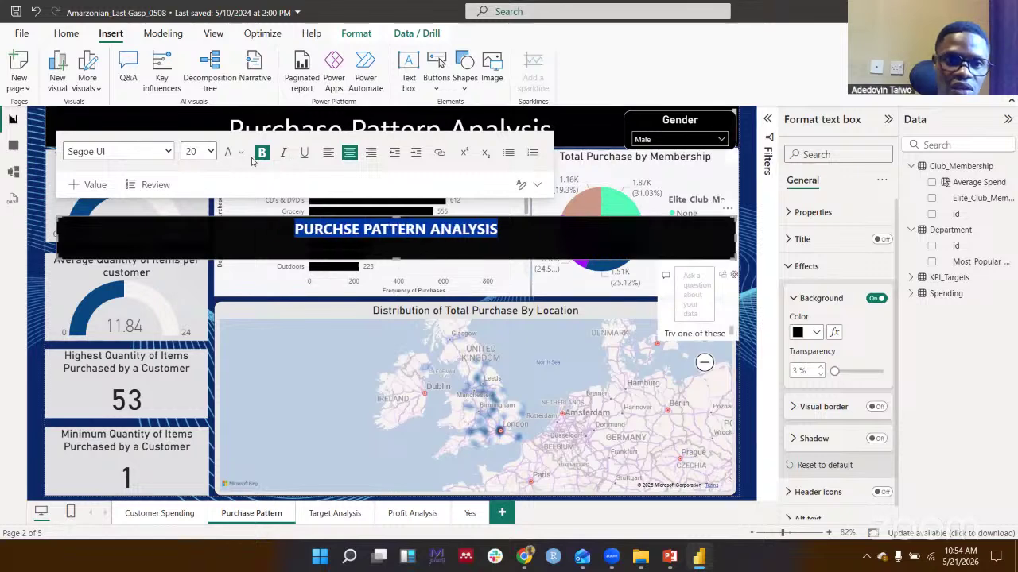
Increase the banner text's font size to 36 and correct the spelling of PURCHSE to PURCHASE
left_click(209, 152)
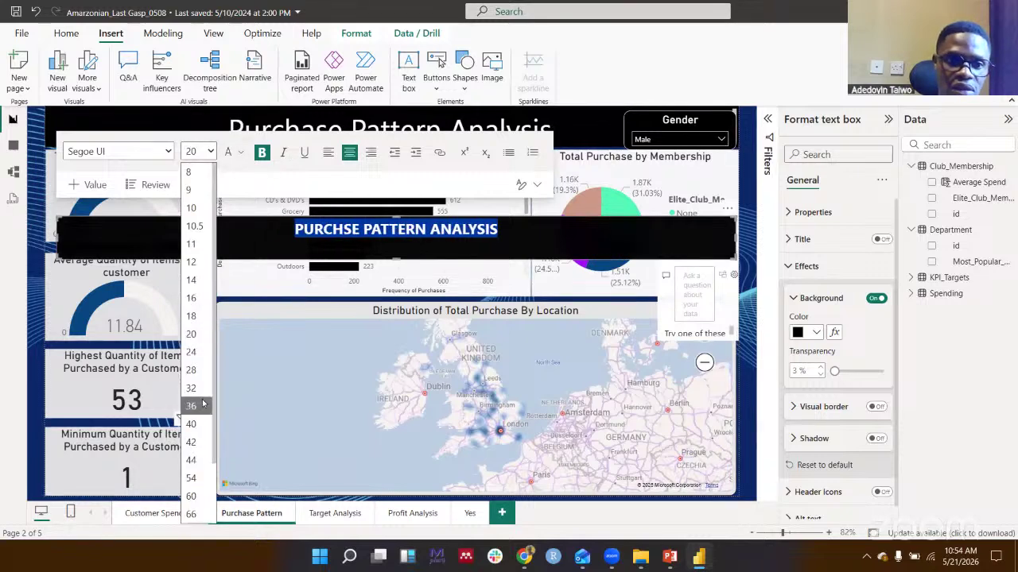
left_click(192, 406)
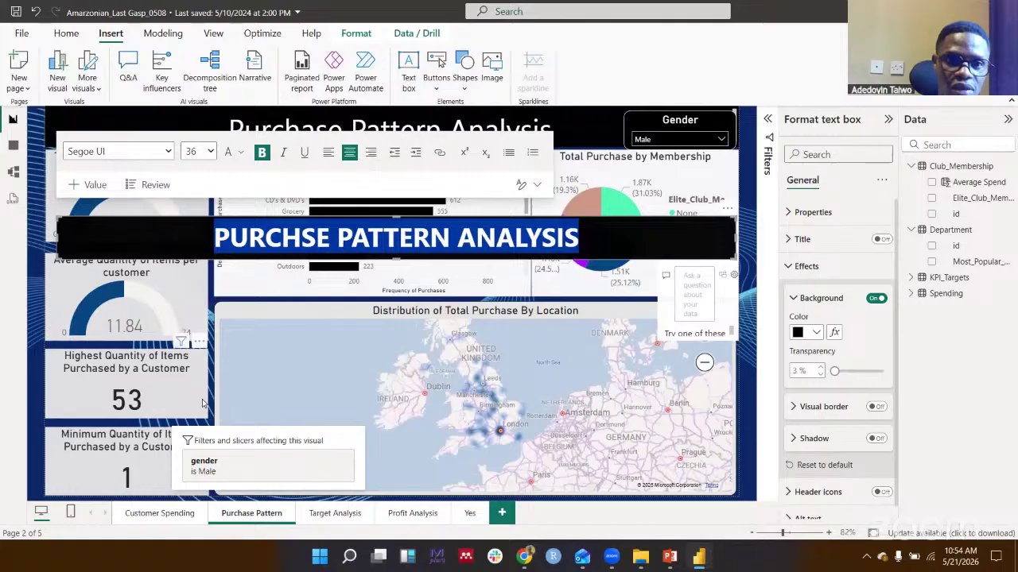
left_click(305, 237)
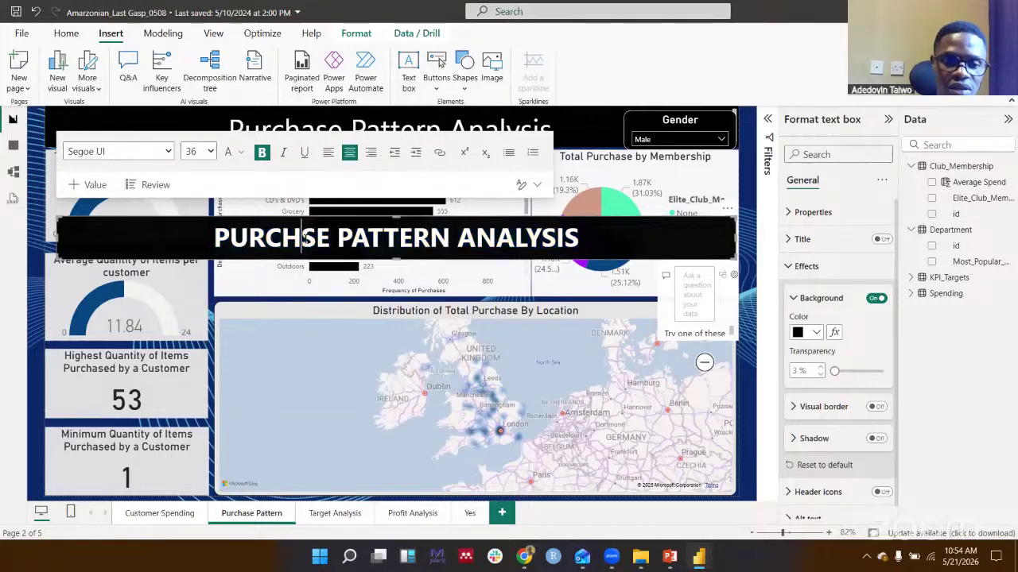
type("a")
key("BackSpace")
type("A")
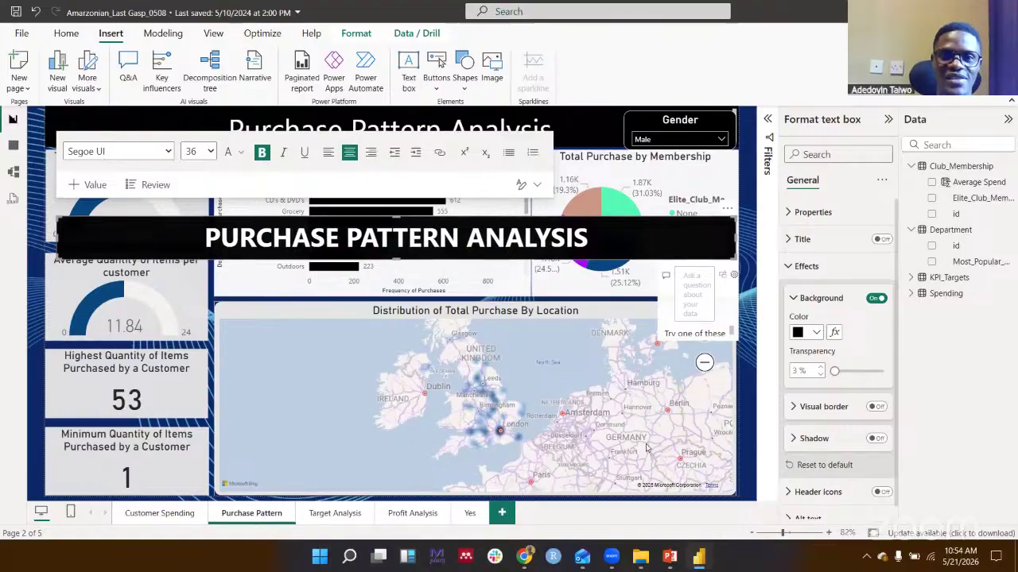
left_click(603, 406)
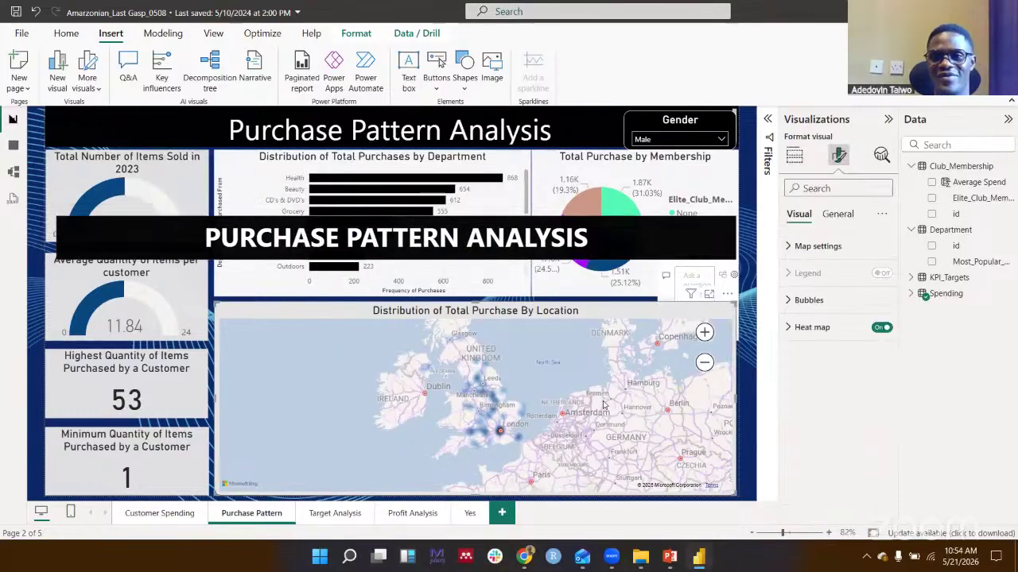
left_click(696, 221)
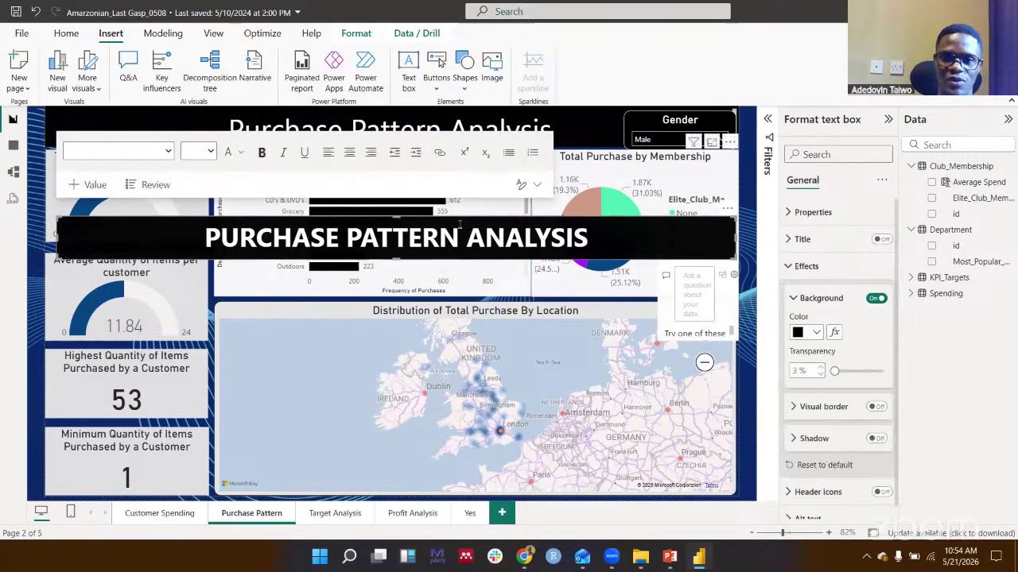
left_click(563, 224)
left_click(459, 230)
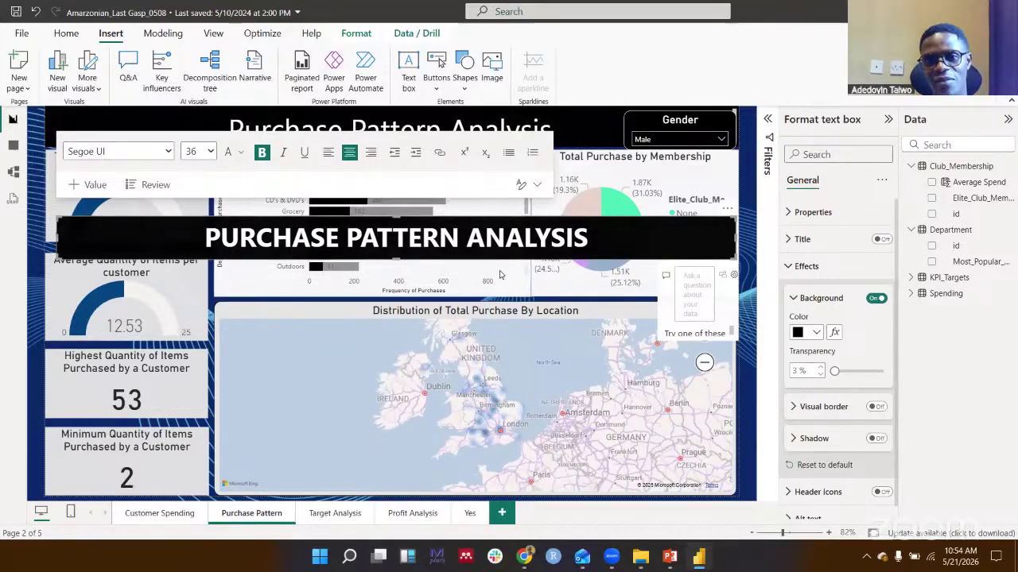
left_click(514, 257)
left_click(628, 231)
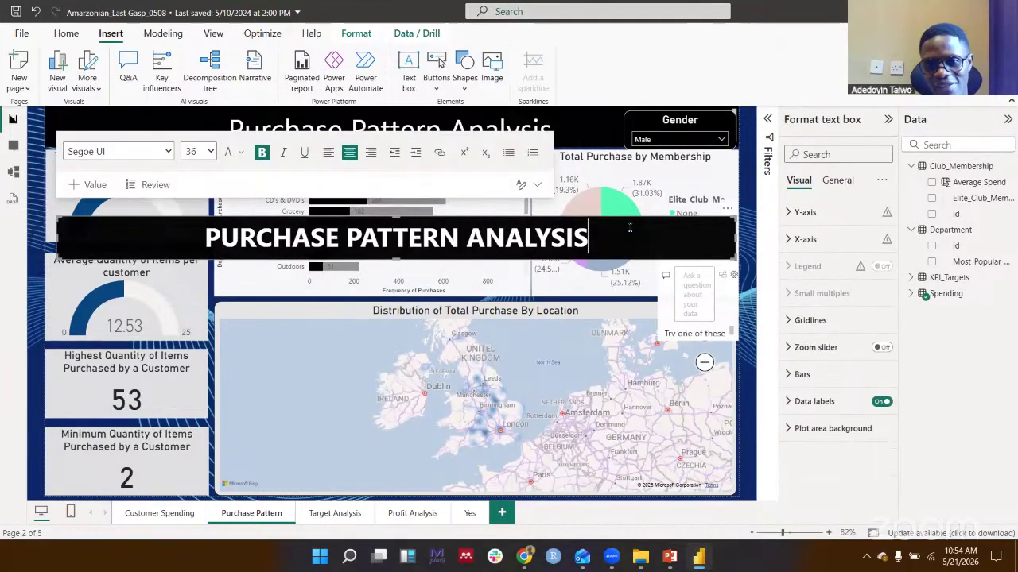
left_click(471, 287)
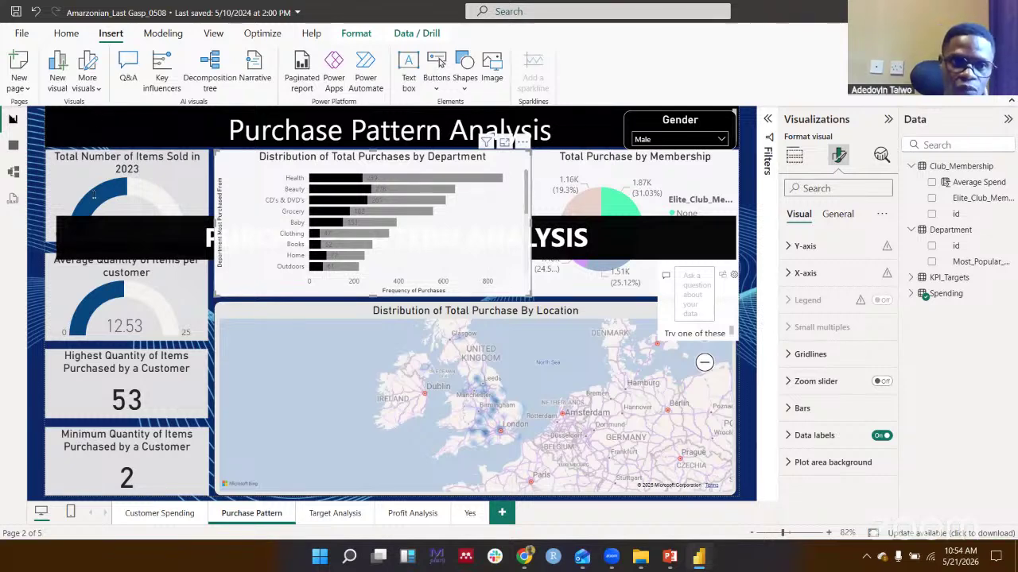
left_click(339, 135)
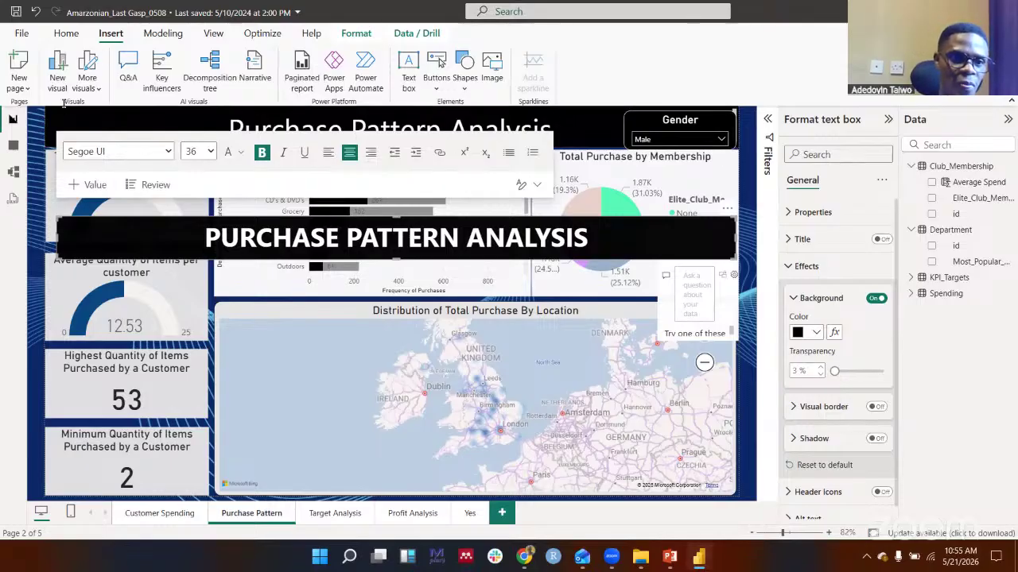
left_click(135, 215)
left_click(135, 215)
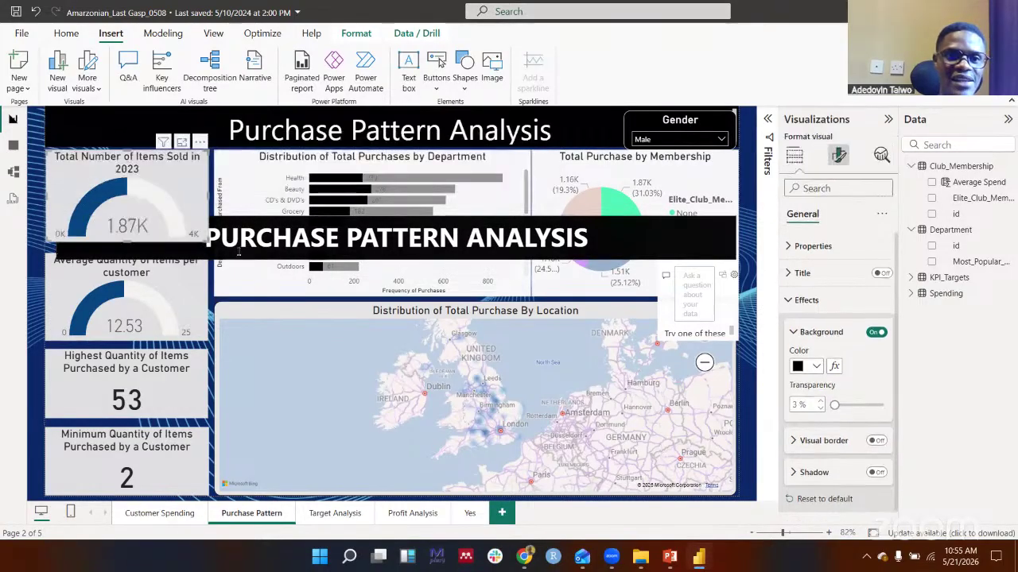
left_click(330, 151)
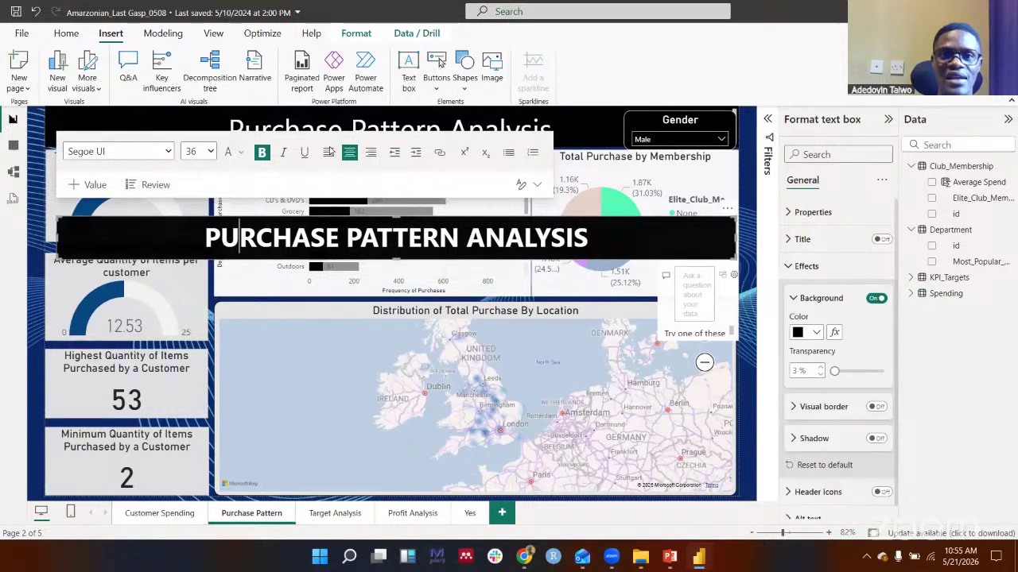
Insert the picture of three players in green jerseys and enlarge it over the cards below the banner
left_click(491, 71)
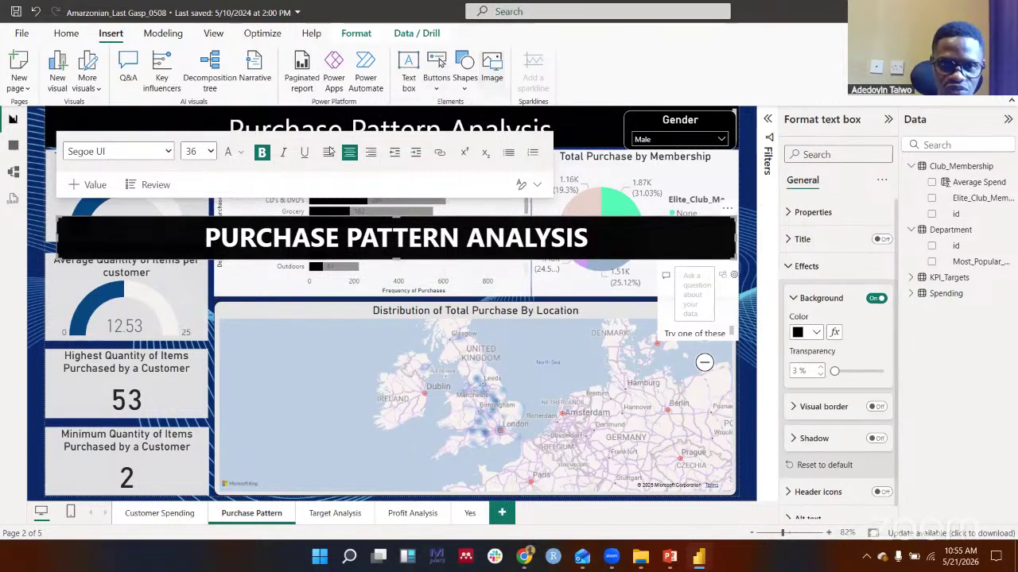
double_click(208, 121)
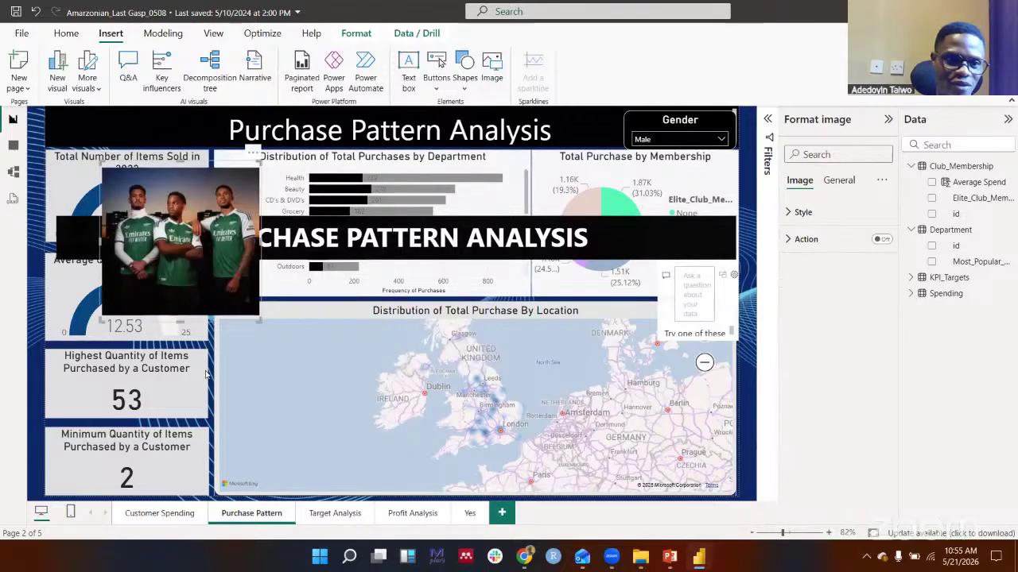
left_click_drag(205, 376, 282, 486)
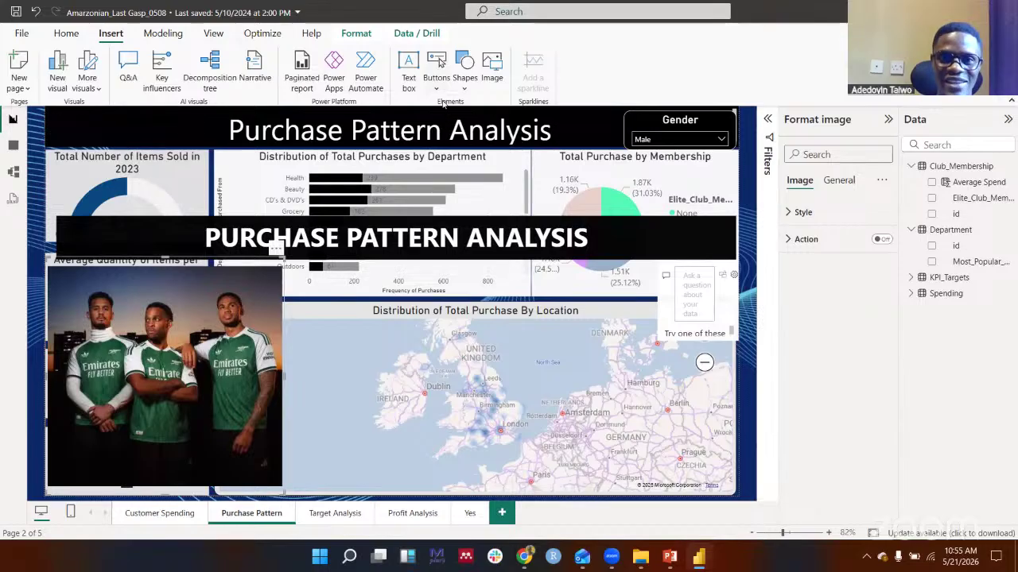
Add a left arrow button, move it onto the map, and replace it with a right arrow button
left_click(436, 79)
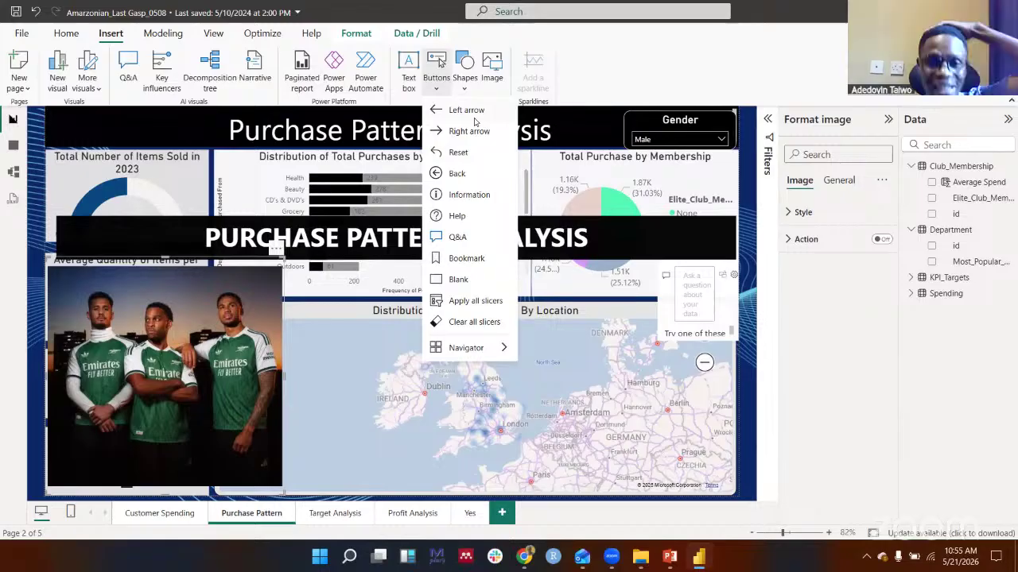
left_click(467, 110)
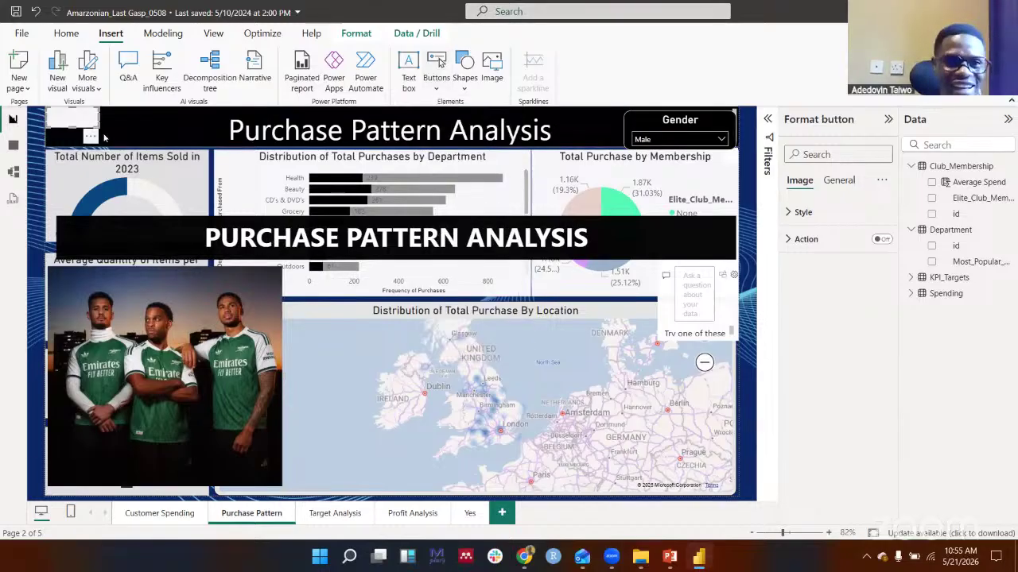
left_click_drag(556, 400, 558, 394)
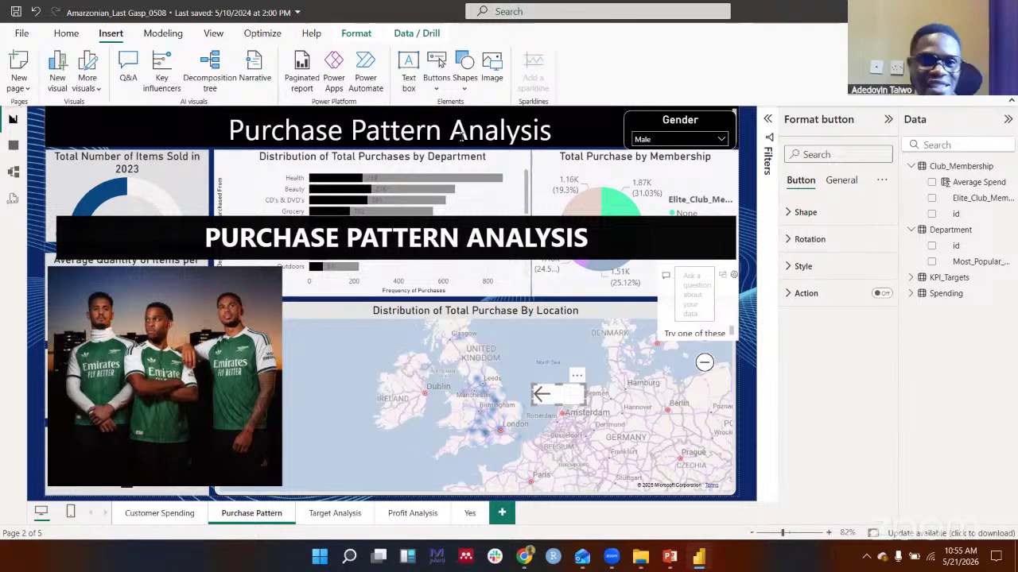
key("ctrl+z")
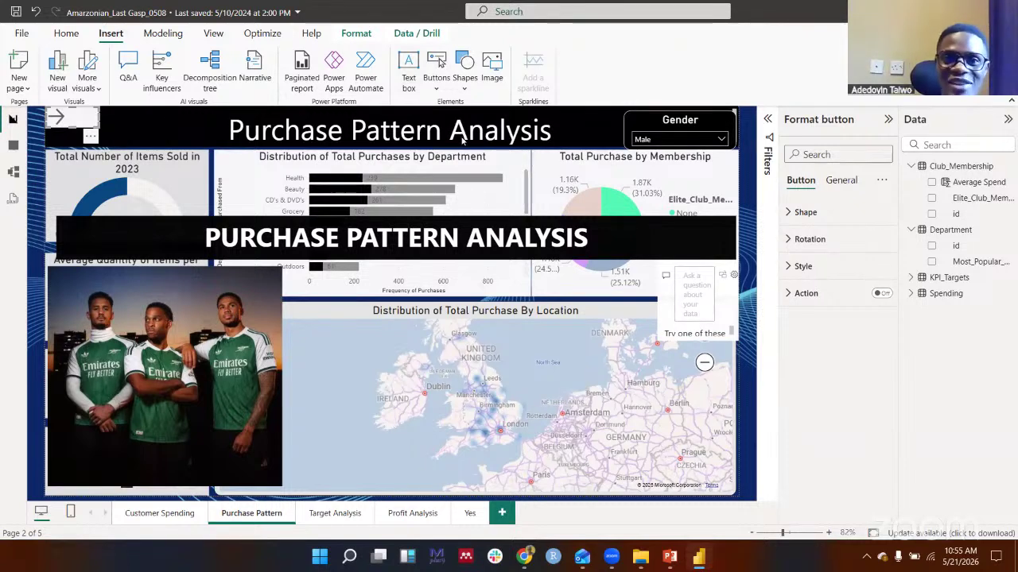
Add a Back button, a left arrow button and another right arrow button to the report page
left_click(436, 72)
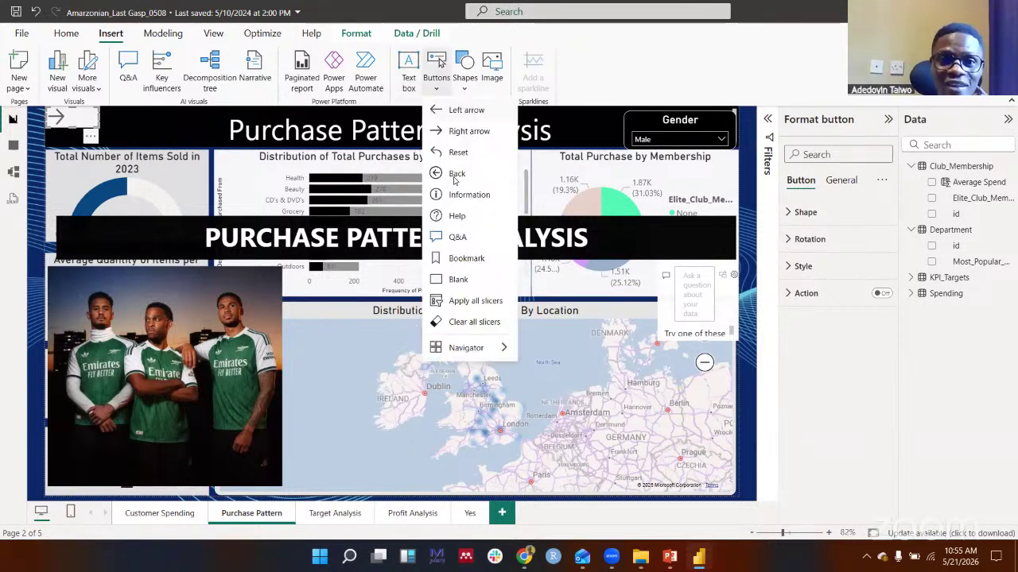
left_click(457, 173)
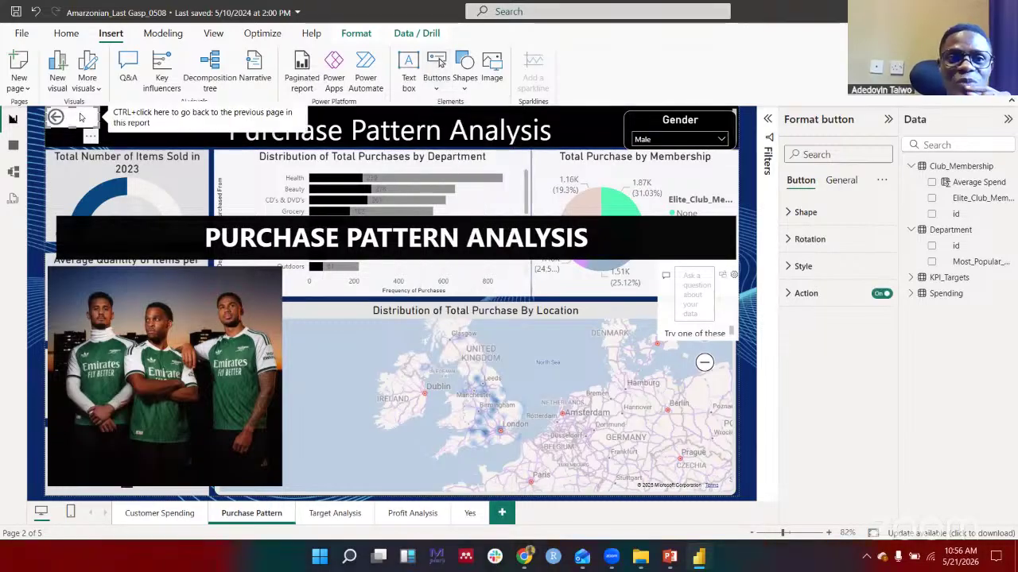
left_click(436, 72)
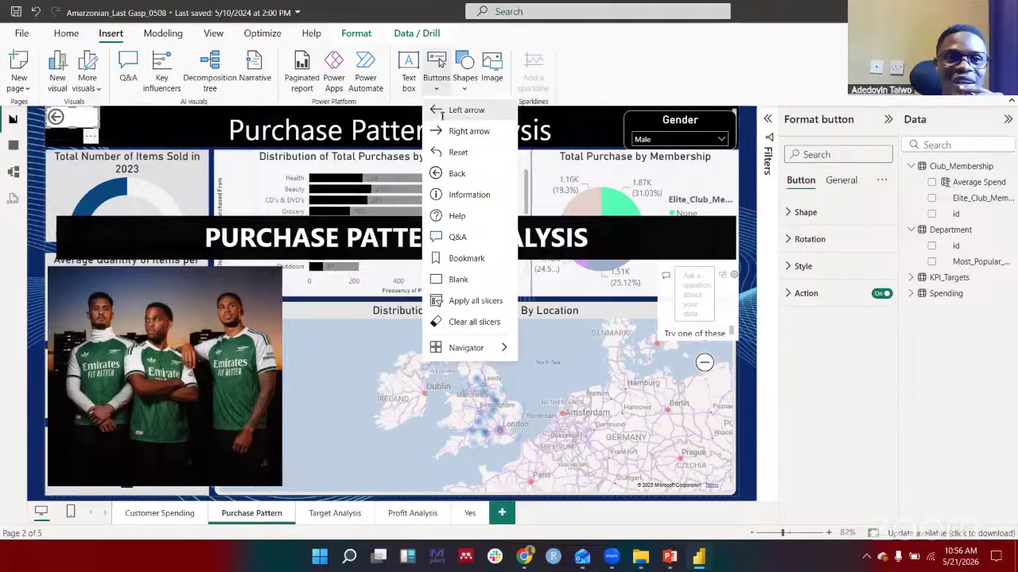
left_click(453, 109)
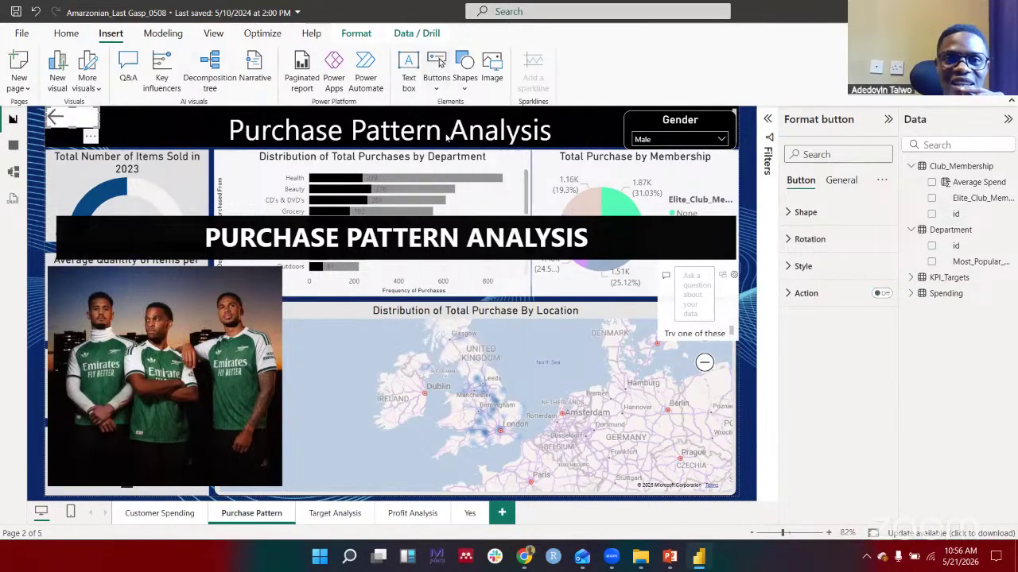
left_click(437, 71)
left_click(454, 129)
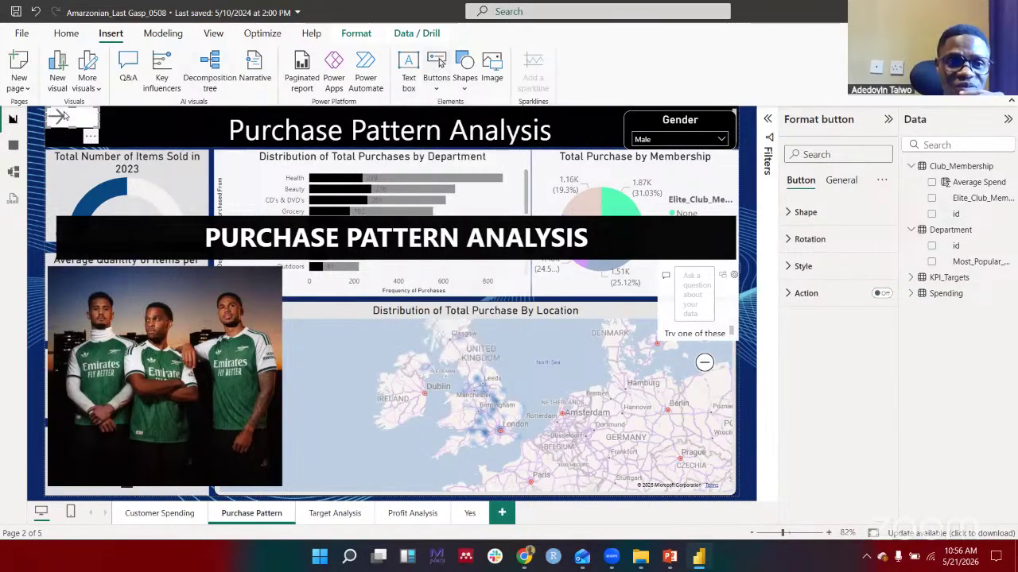
Add Reset, Q&A, Information and Clear all slicers buttons to the report page
left_click(437, 71)
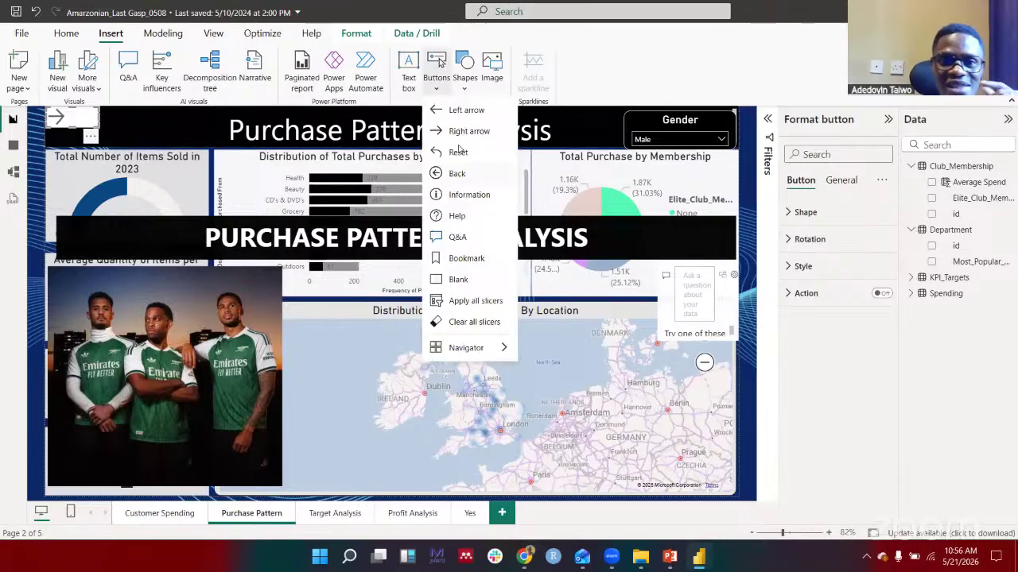
left_click(460, 151)
left_click(436, 72)
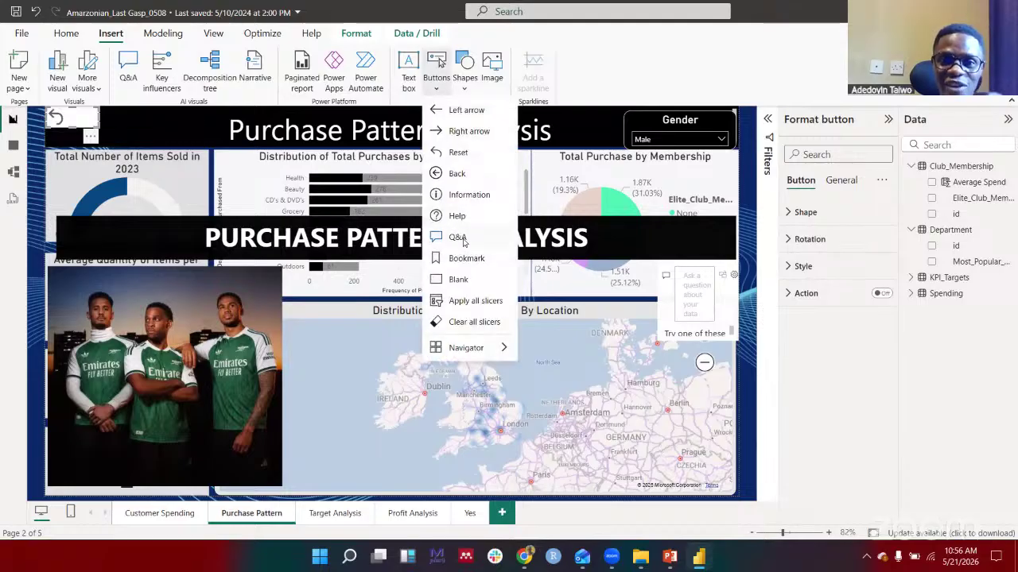
left_click(457, 237)
left_click(436, 71)
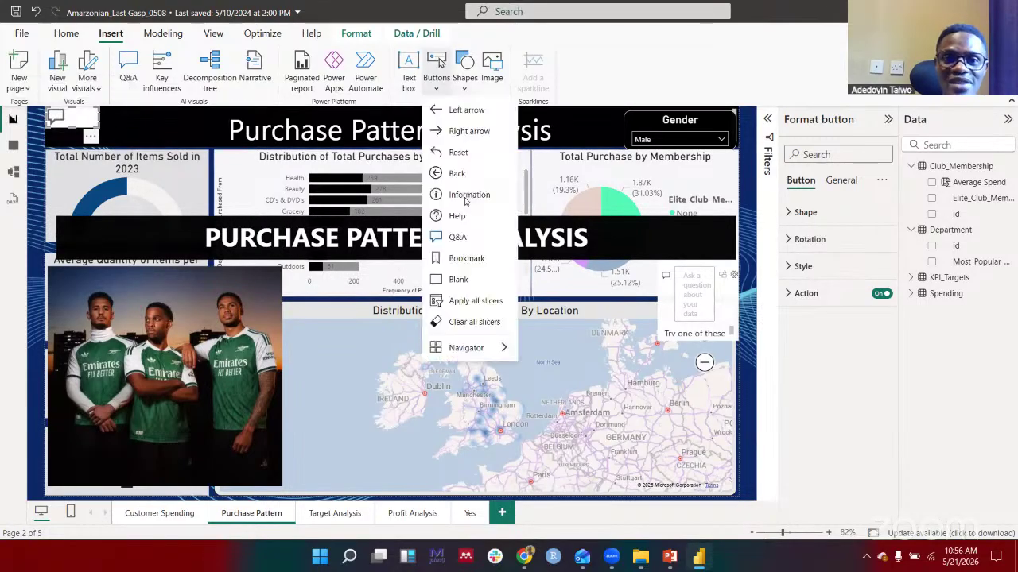
left_click(468, 196)
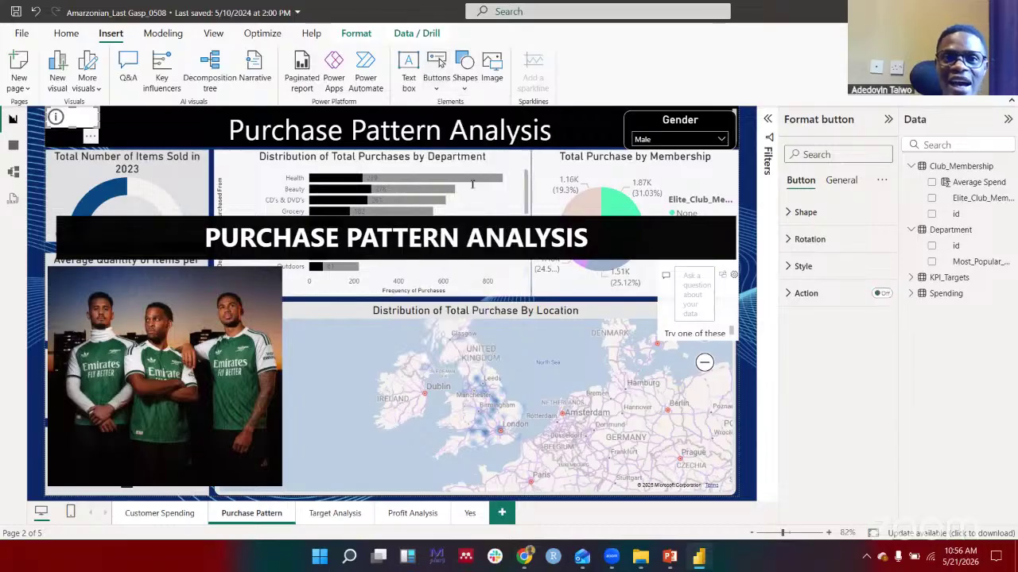
left_click(436, 71)
left_click(461, 323)
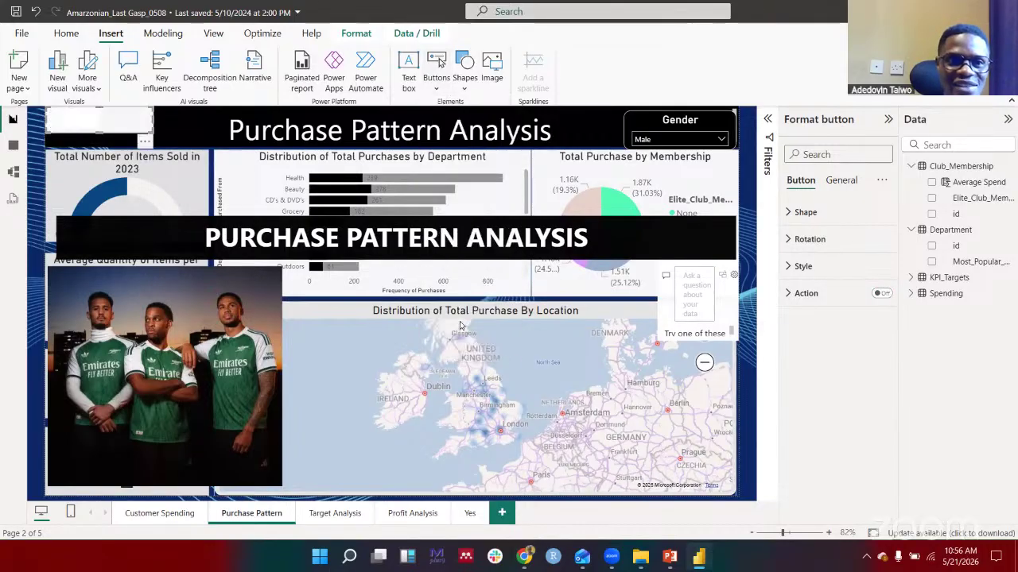
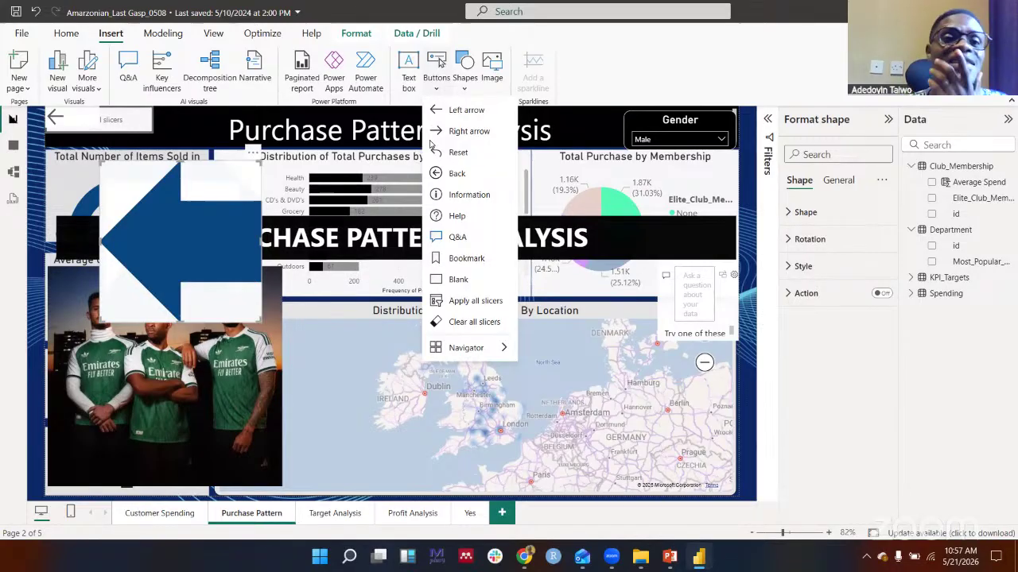
Remove the block arrow, triangle and snipped rectangle shapes covering the cards on the Purchase Pattern page
left_click(155, 236)
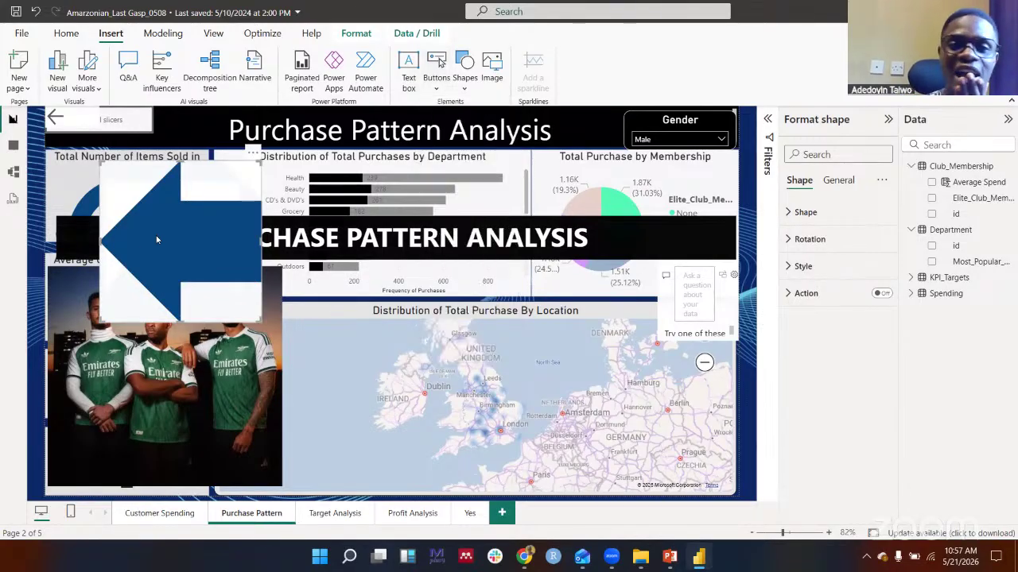
key("ctrl+z")
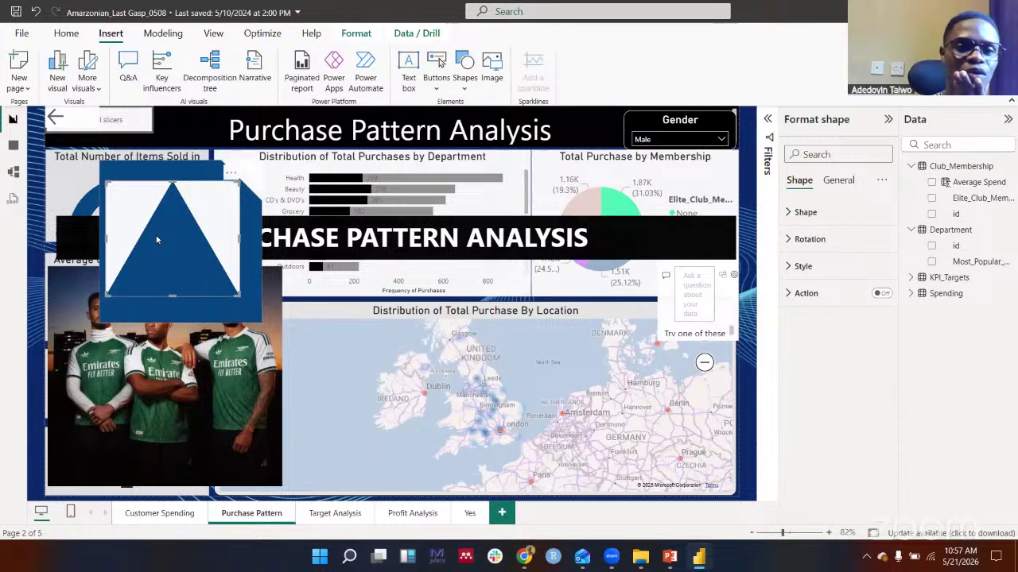
key("ctrl+z")
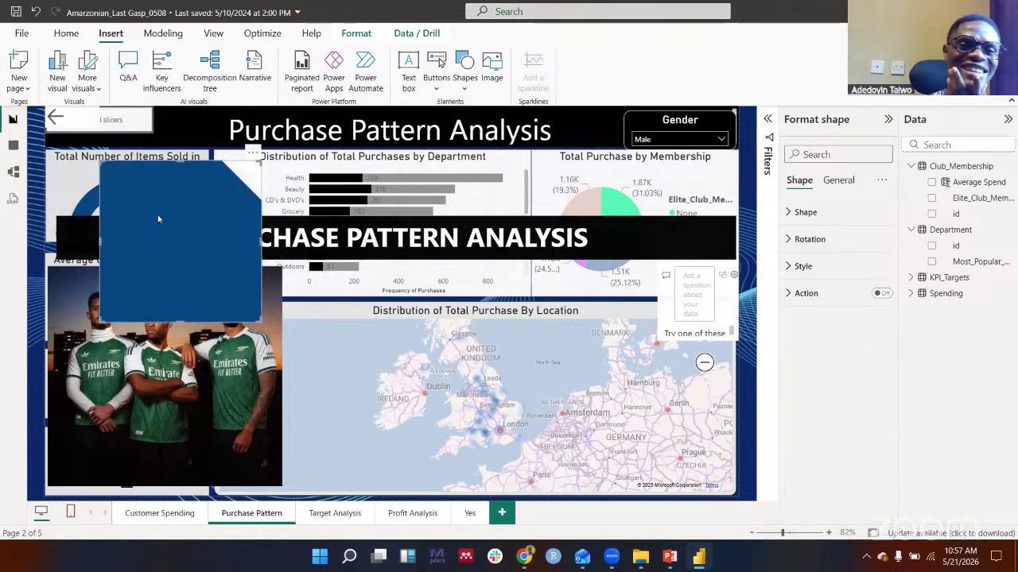
key("ctrl+z")
key("ctrl+z")
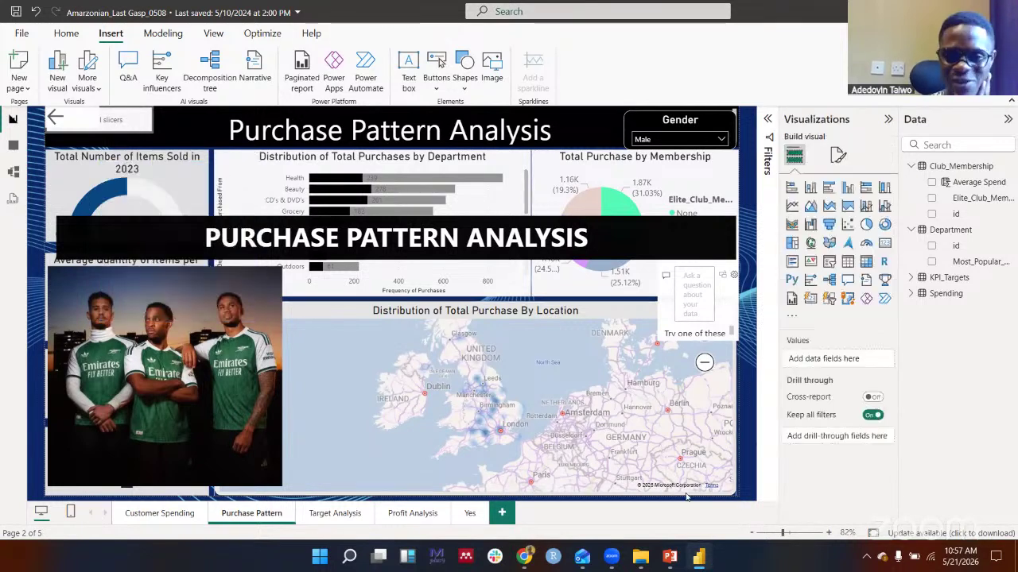
Add a new report page and name it Football
left_click(501, 514)
double_click(509, 513)
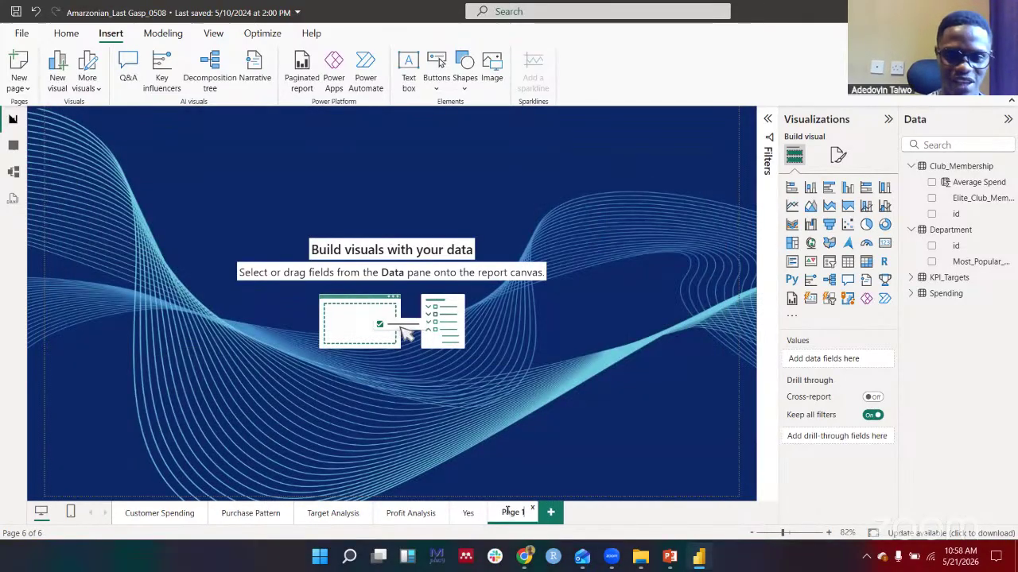
type("Football")
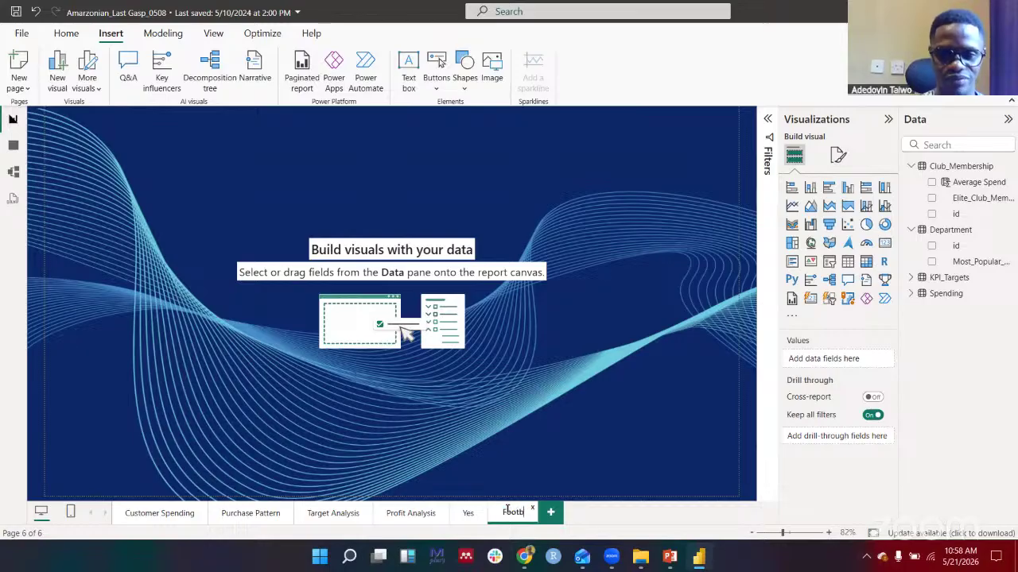
key("Return")
Add another report page after Football and name it Overview
left_click(232, 513)
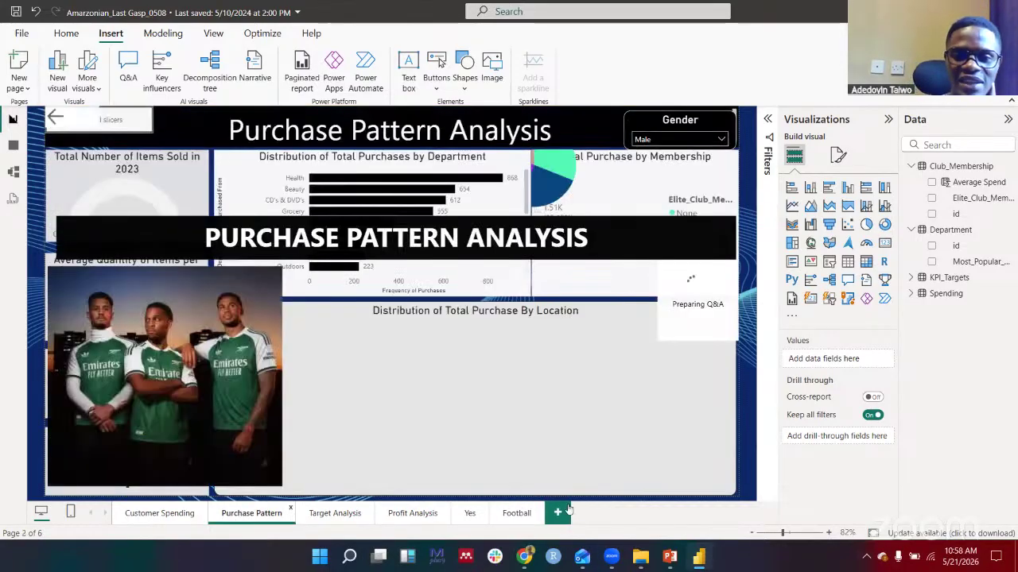
left_click(557, 514)
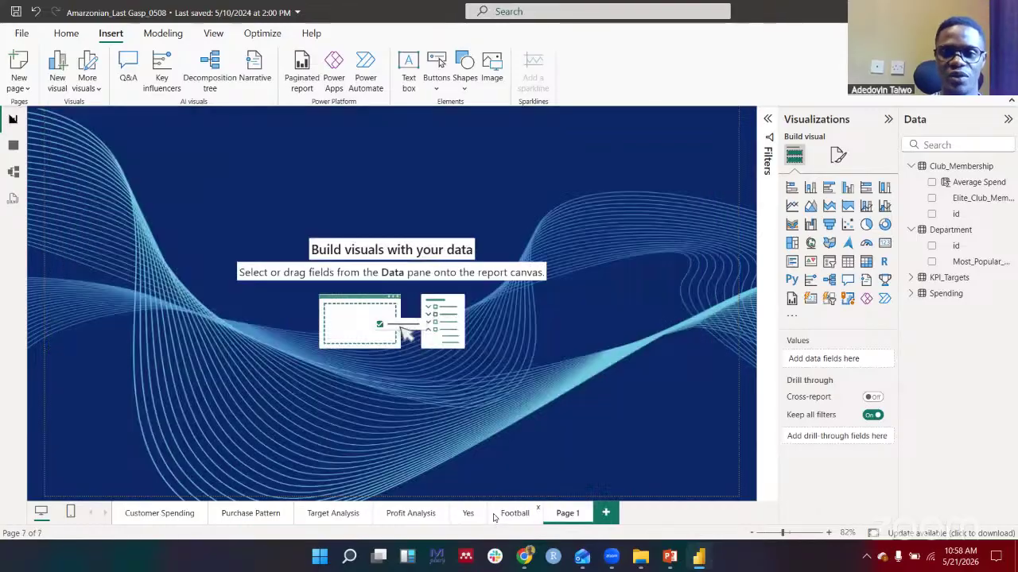
double_click(566, 514)
type("Overview")
key("Return")
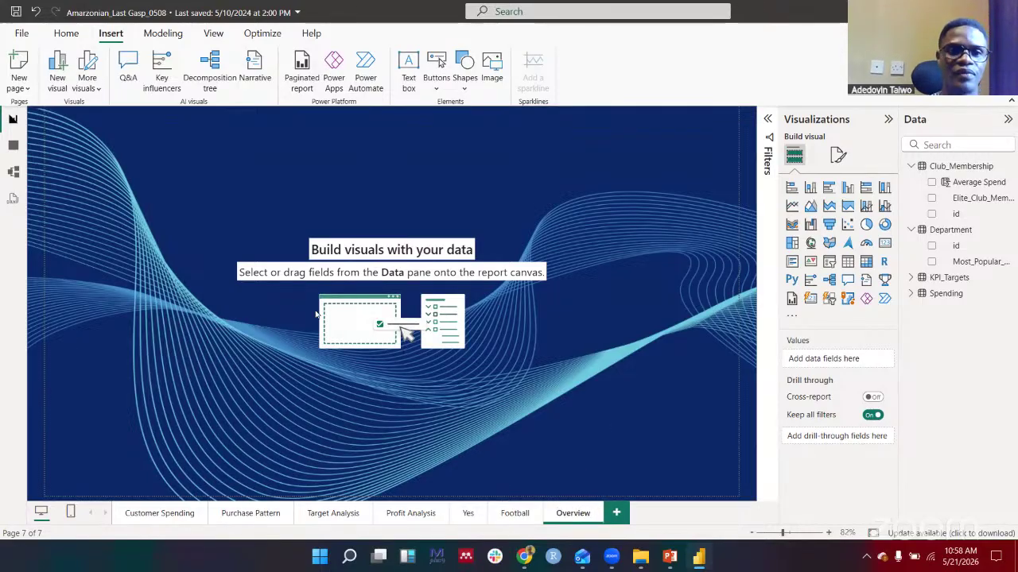
Insert the picture of three players in green jerseys on the Overview page and place it in the canvas's upper-left corner
left_click(465, 84)
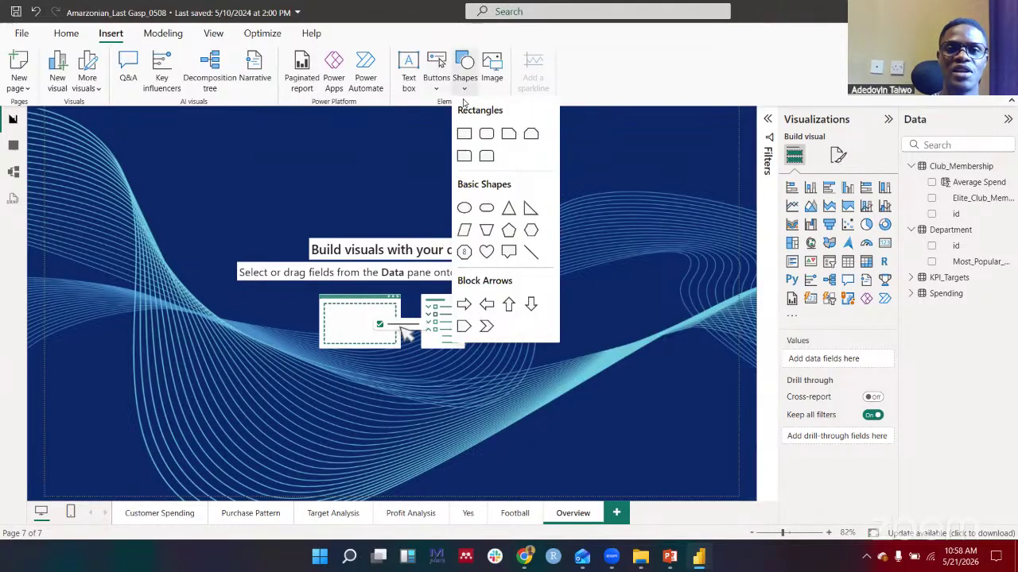
left_click(491, 68)
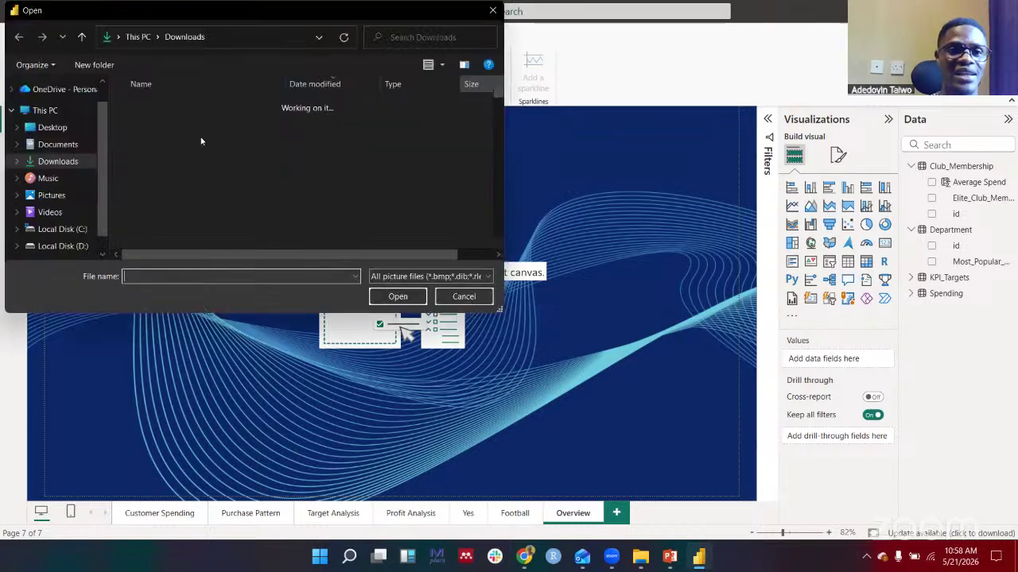
double_click(210, 123)
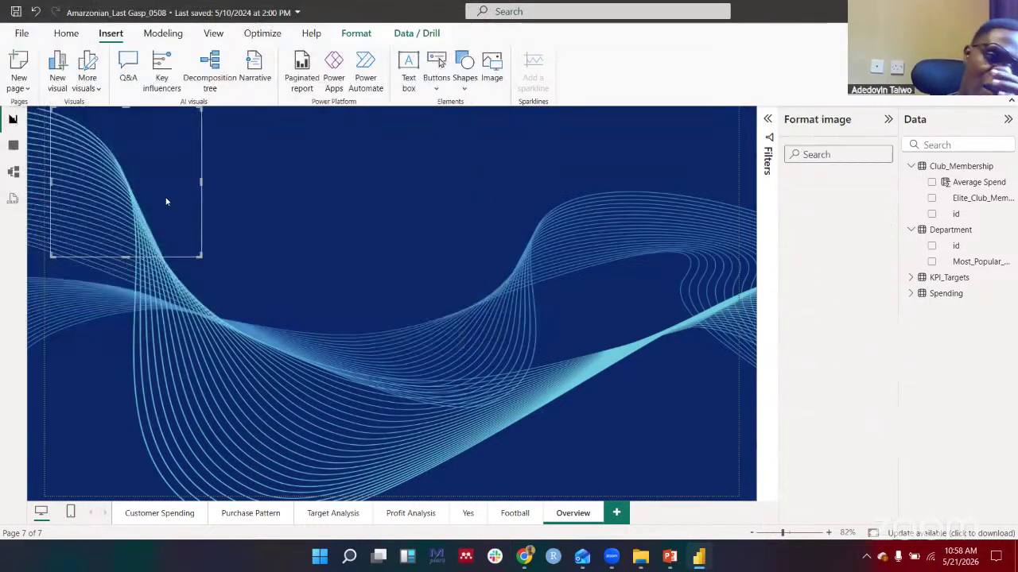
left_click_drag(159, 206, 138, 188)
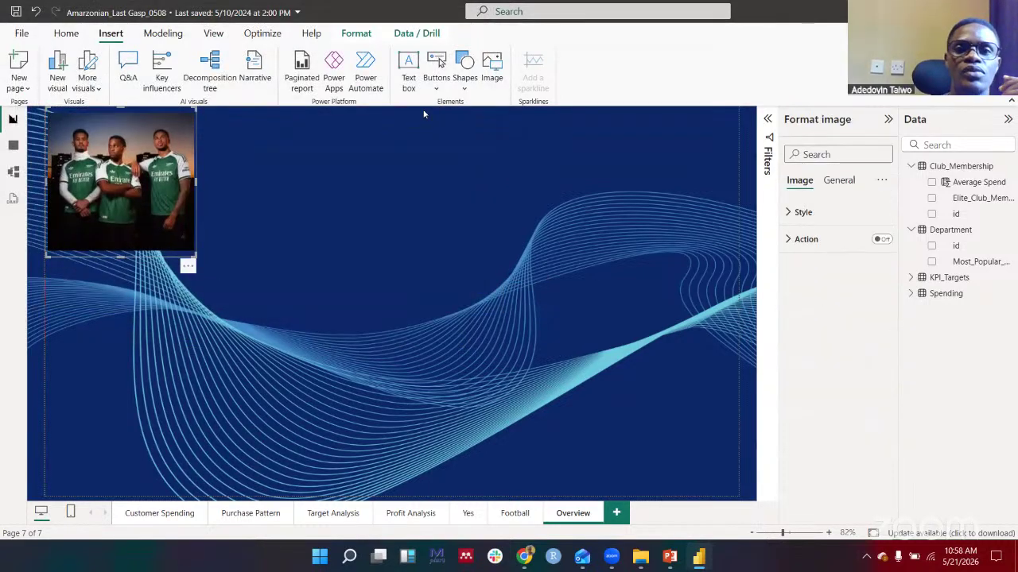
left_click(465, 71)
left_click(465, 134)
left_click_drag(141, 295, 201, 271)
left_click_drag(446, 142, 451, 132)
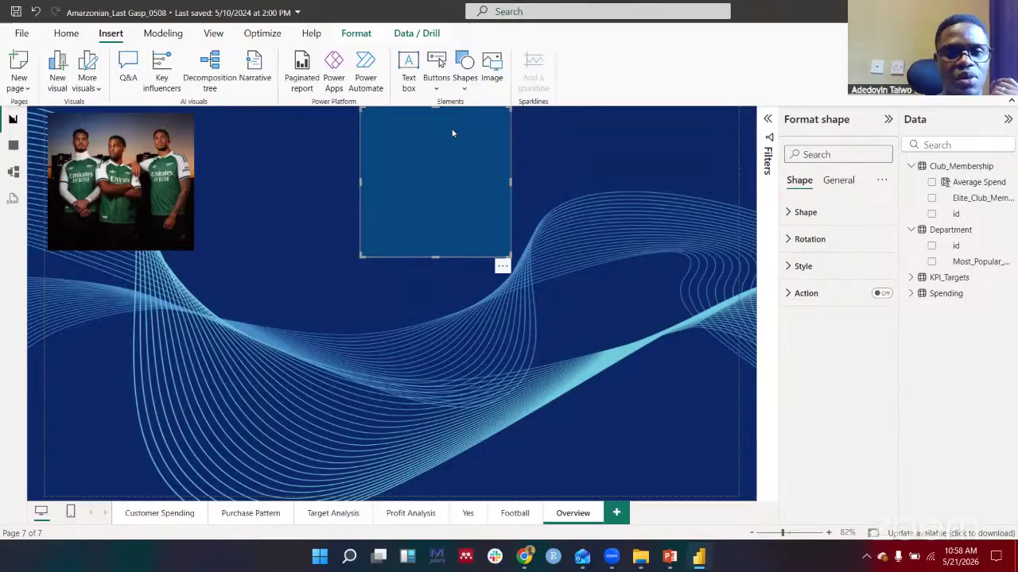
key("Delete")
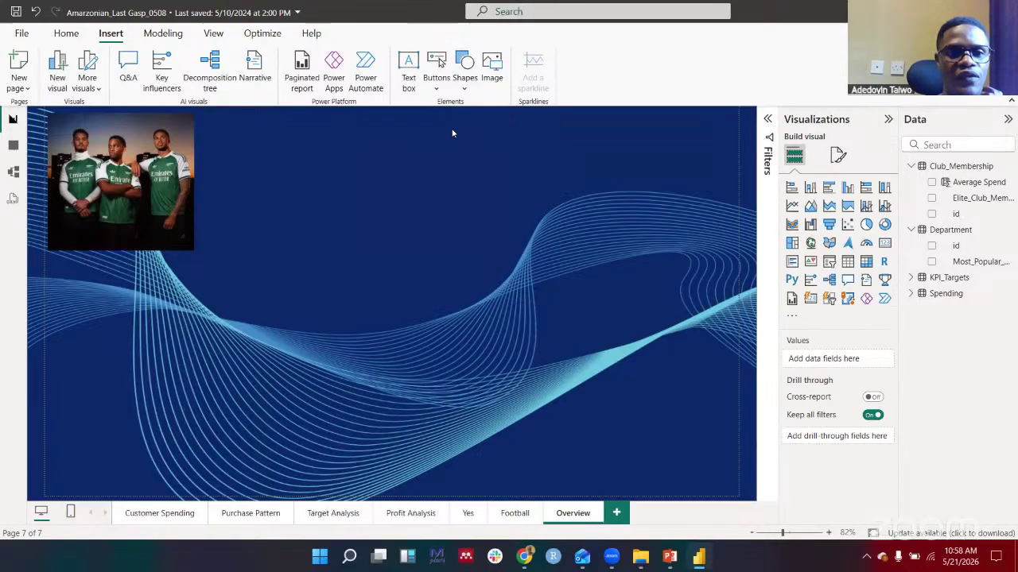
left_click(183, 160)
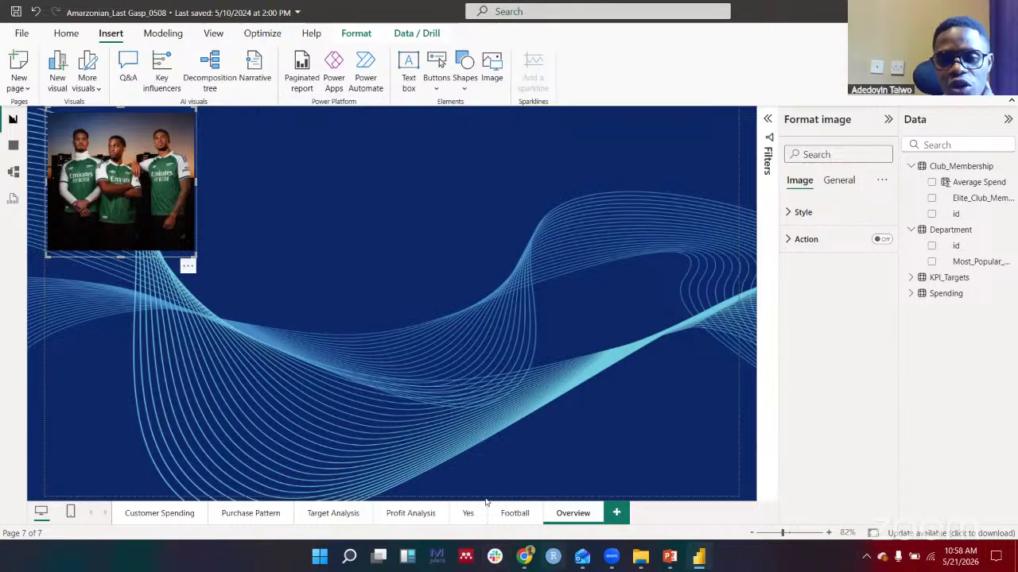
left_click(514, 514)
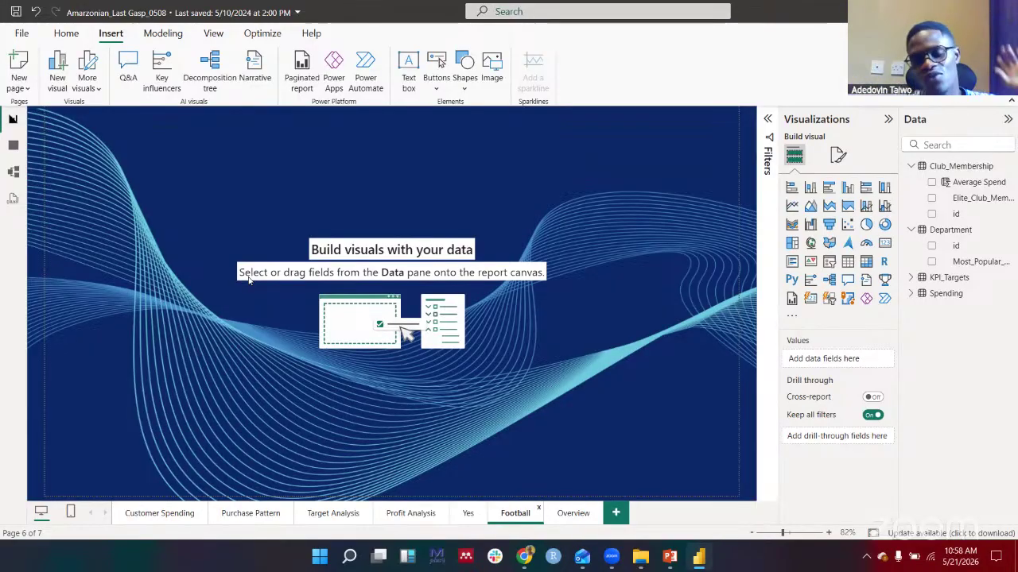
left_click(562, 515)
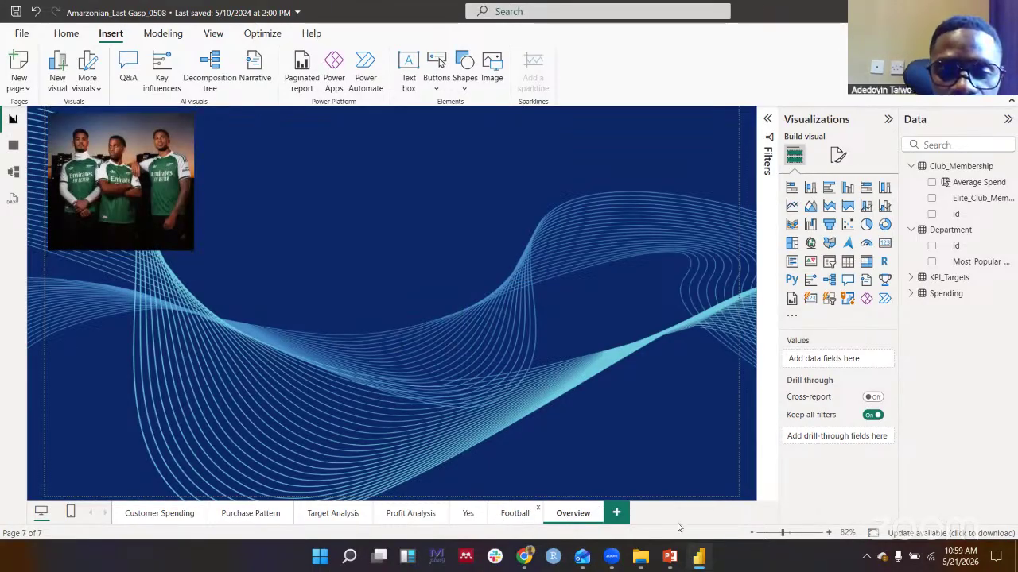
left_click(501, 515)
left_click(584, 513)
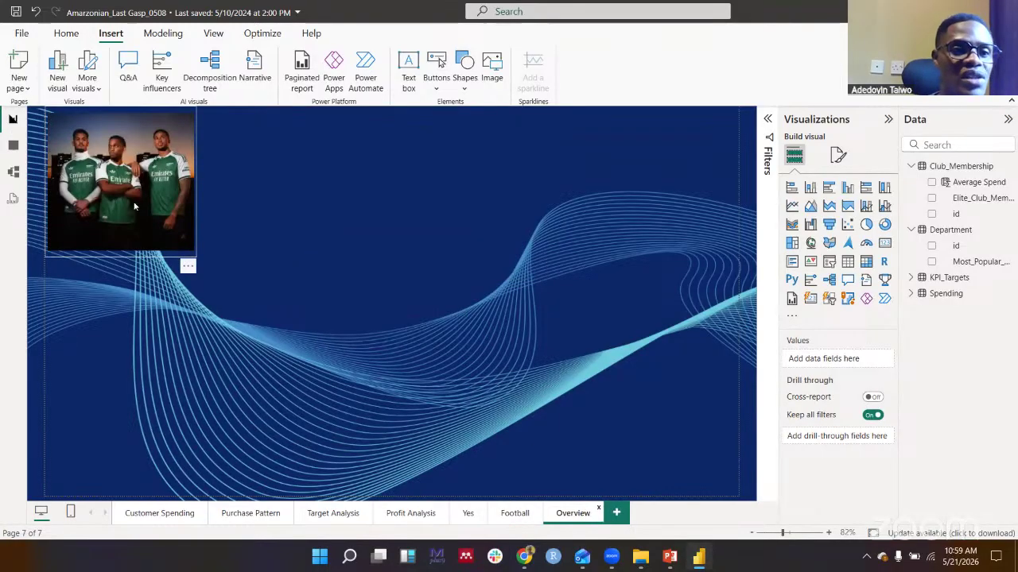
Enable a Page navigation action with destination Football on the Overview page's players image, and test its link
left_click(130, 195)
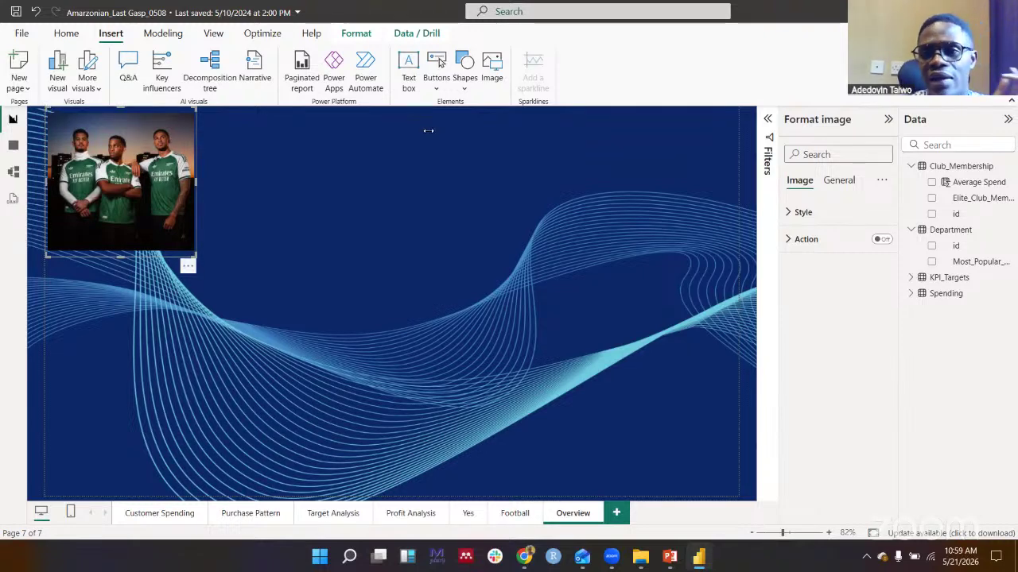
left_click(851, 181)
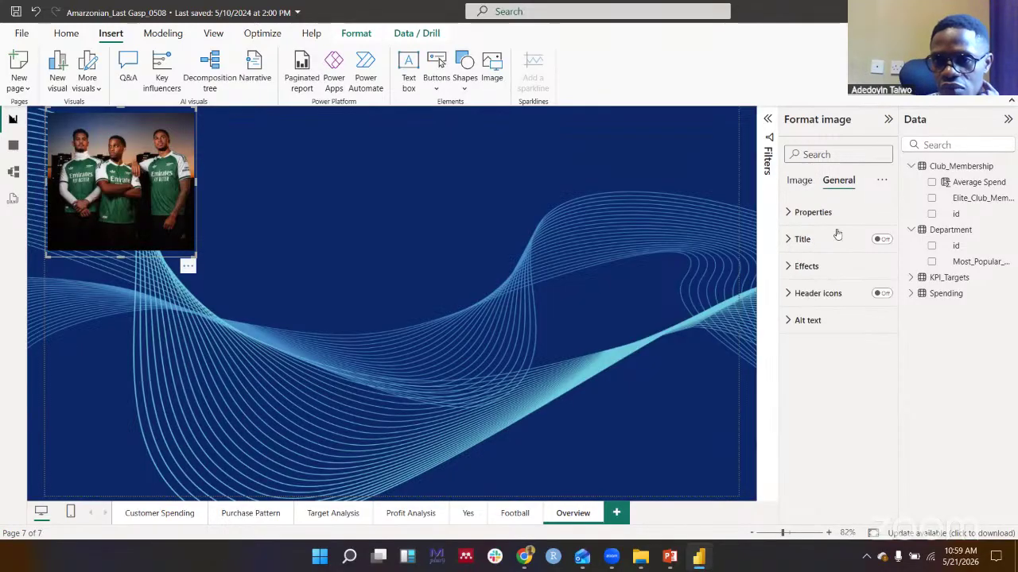
left_click(800, 190)
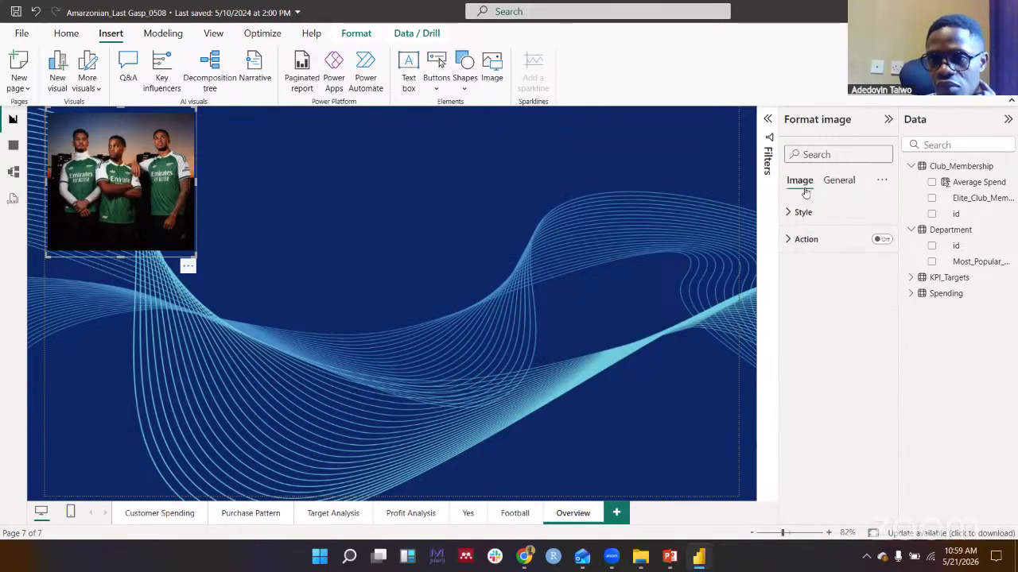
left_click(799, 240)
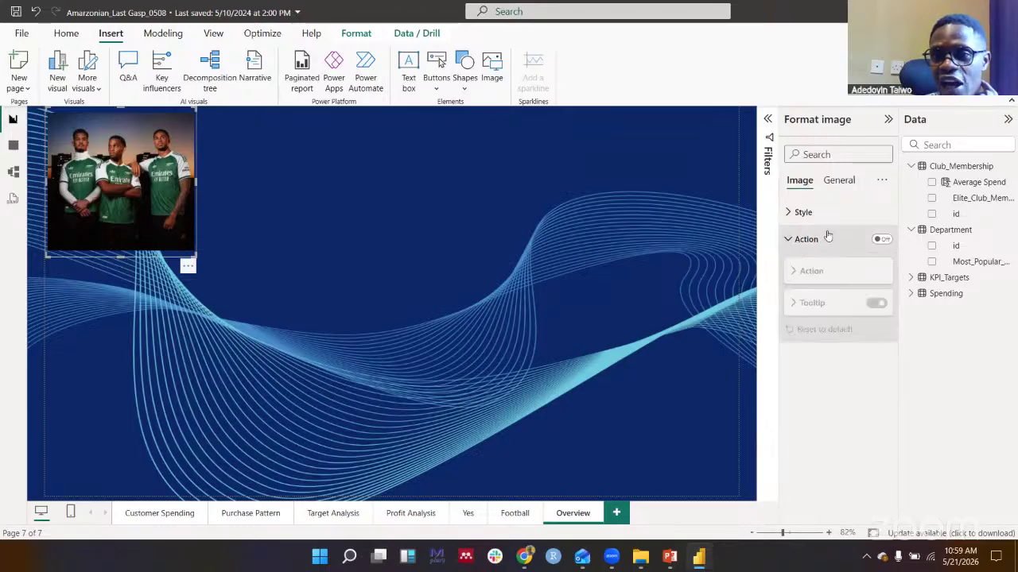
left_click(880, 240)
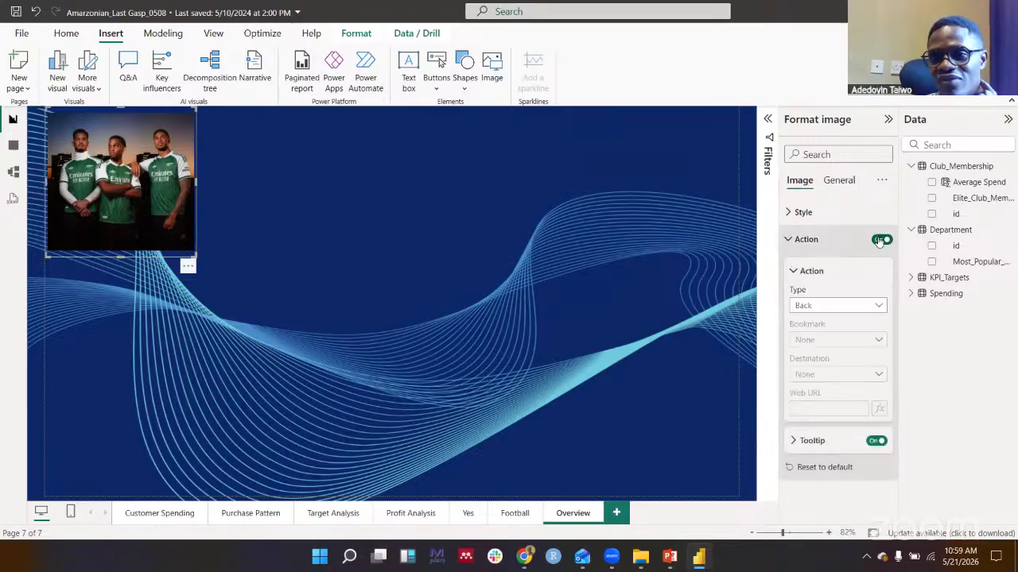
left_click(803, 306)
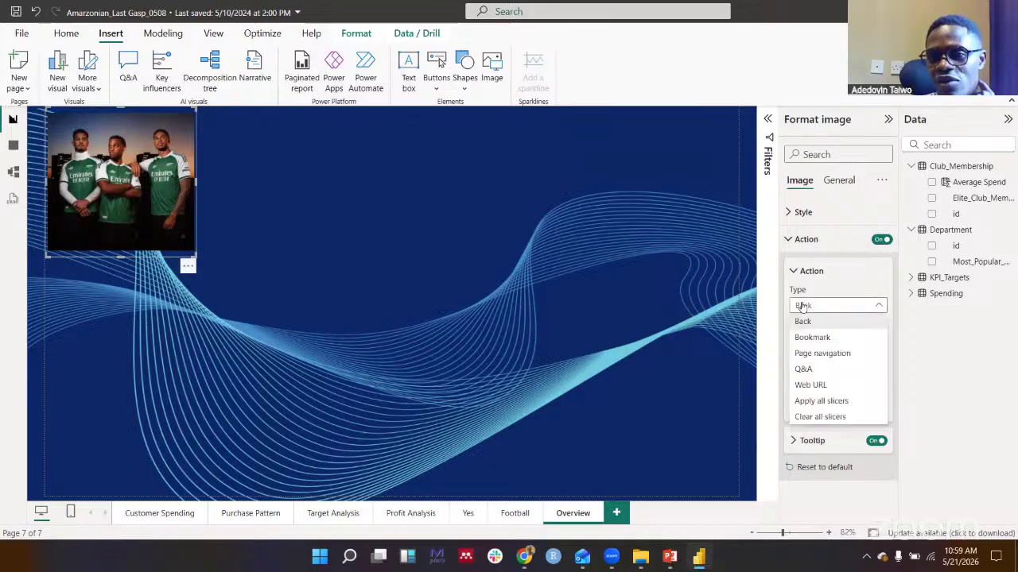
left_click(824, 354)
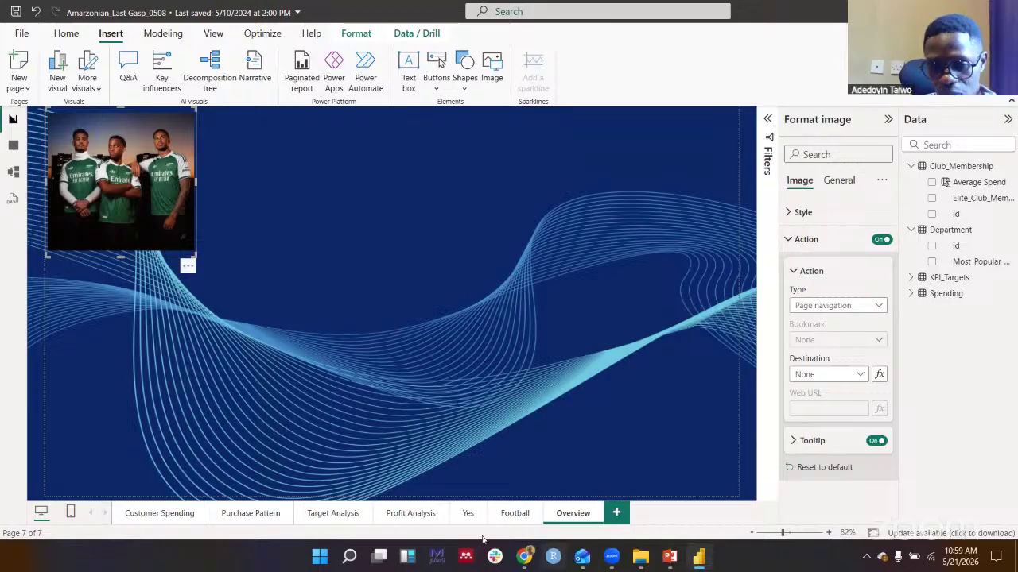
left_click(857, 376)
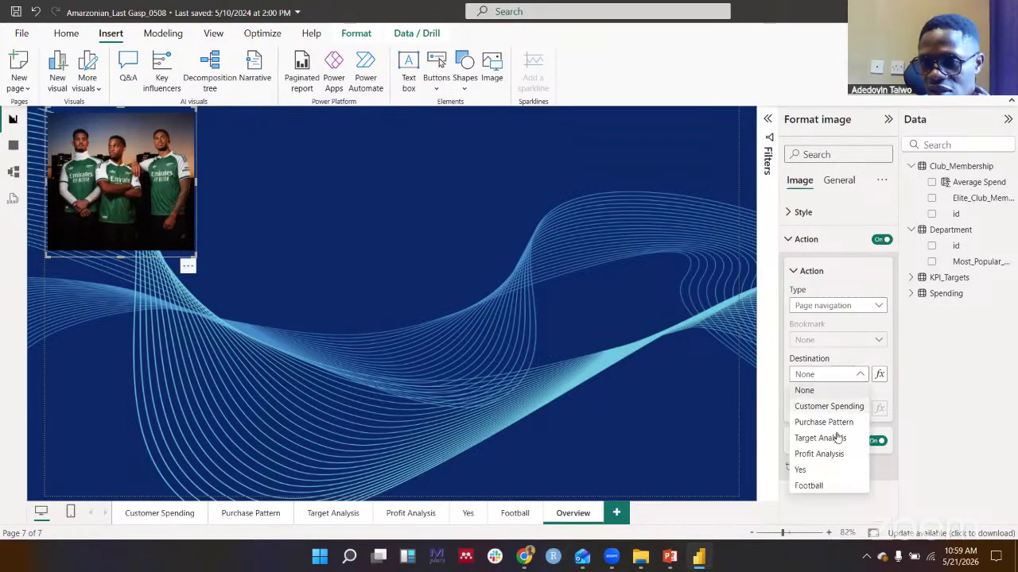
left_click(824, 485)
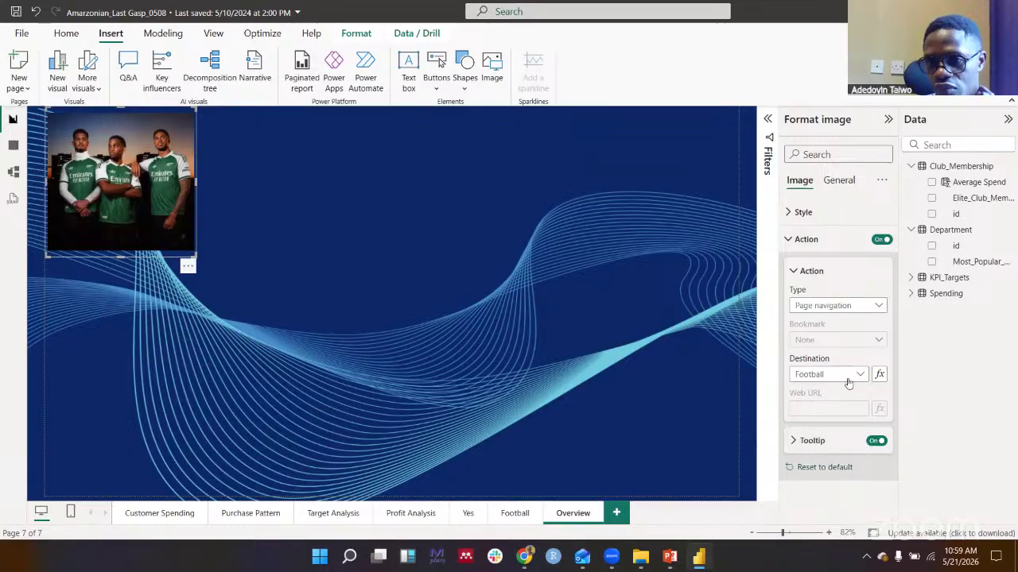
left_click(644, 297)
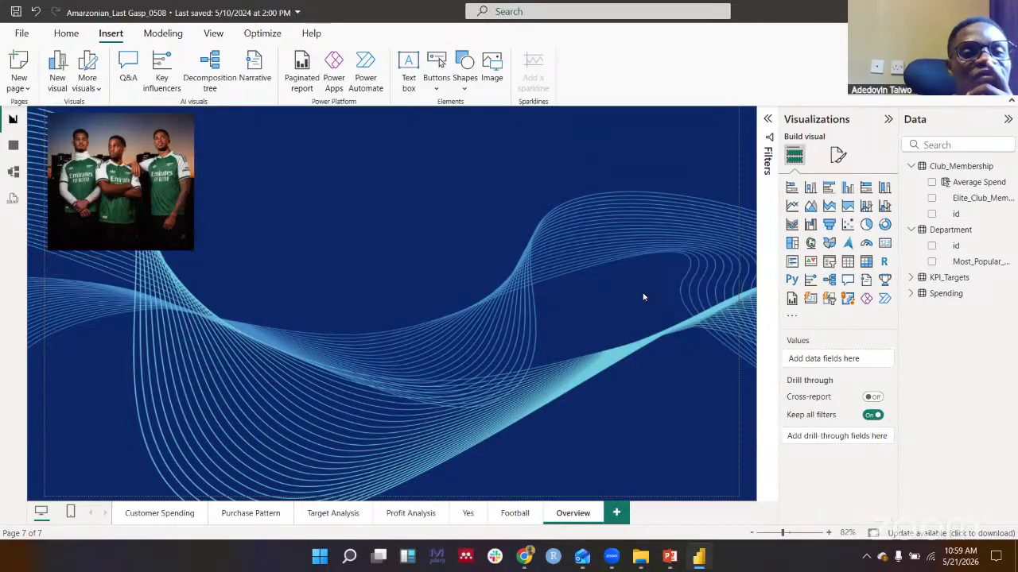
left_click(115, 171, "ctrl")
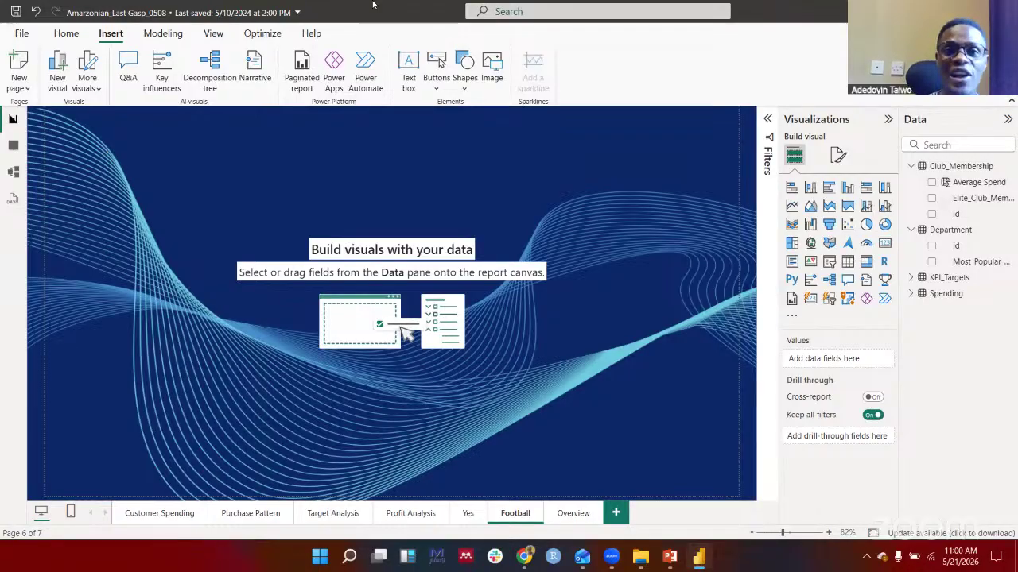
Add a Back button on the Football page with a Page navigation action to Overview, and test its link
left_click(436, 70)
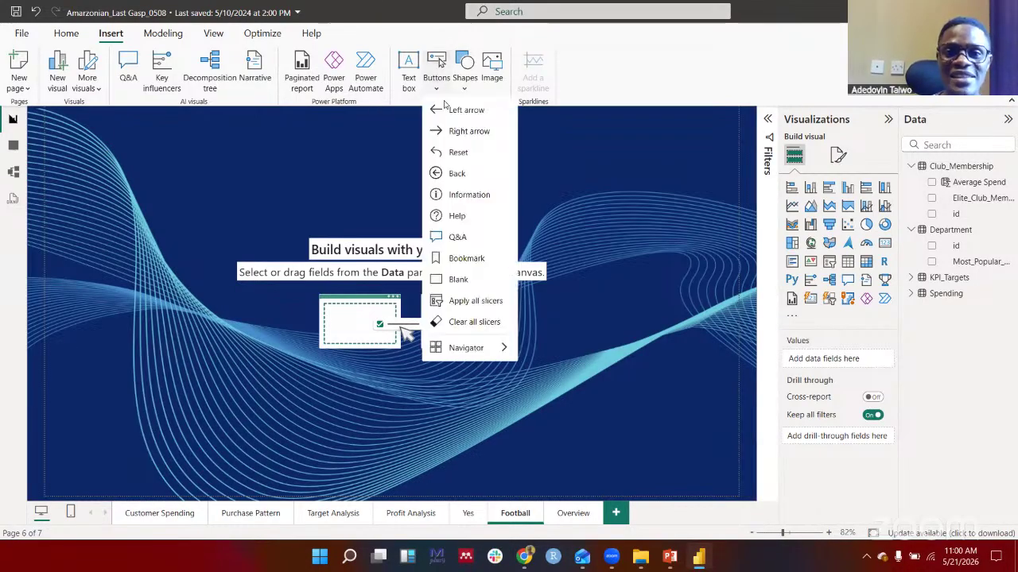
left_click(459, 174)
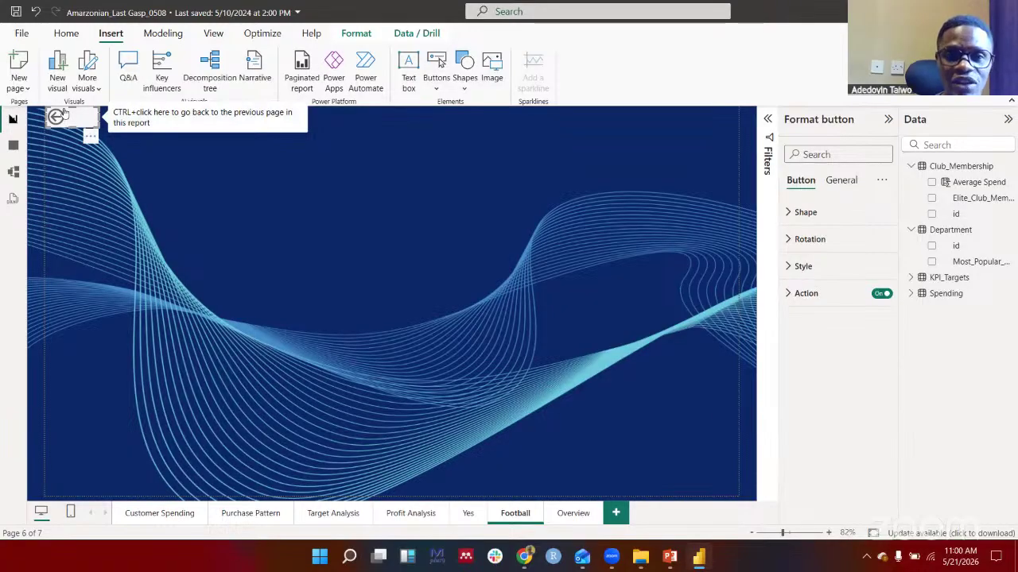
left_click(796, 293)
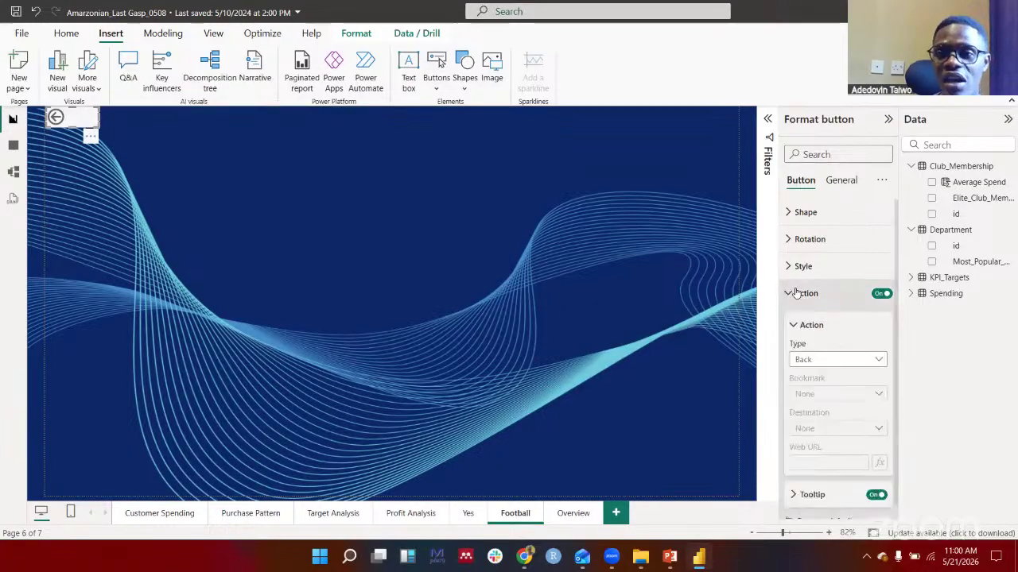
left_click(819, 363)
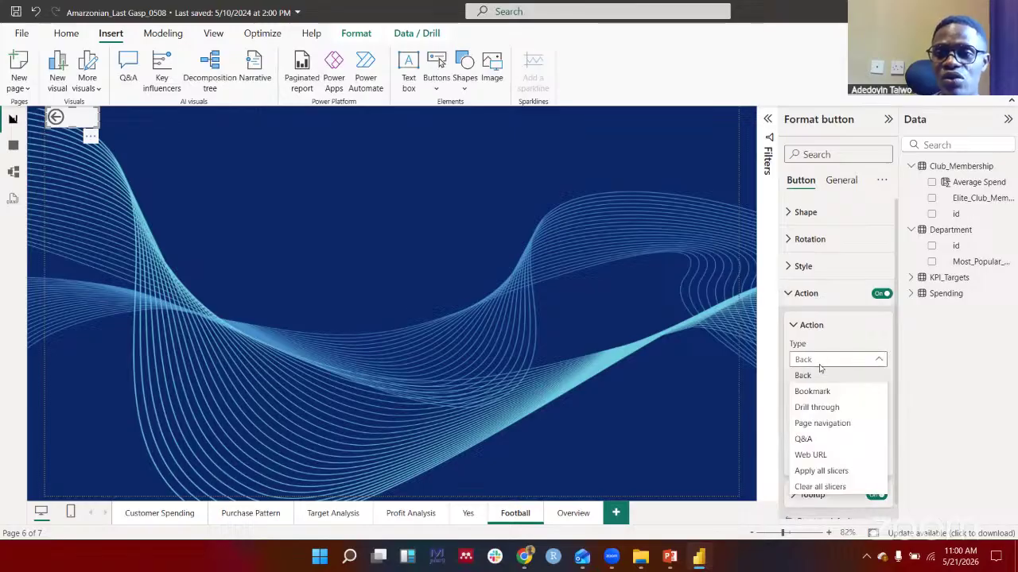
left_click(820, 423)
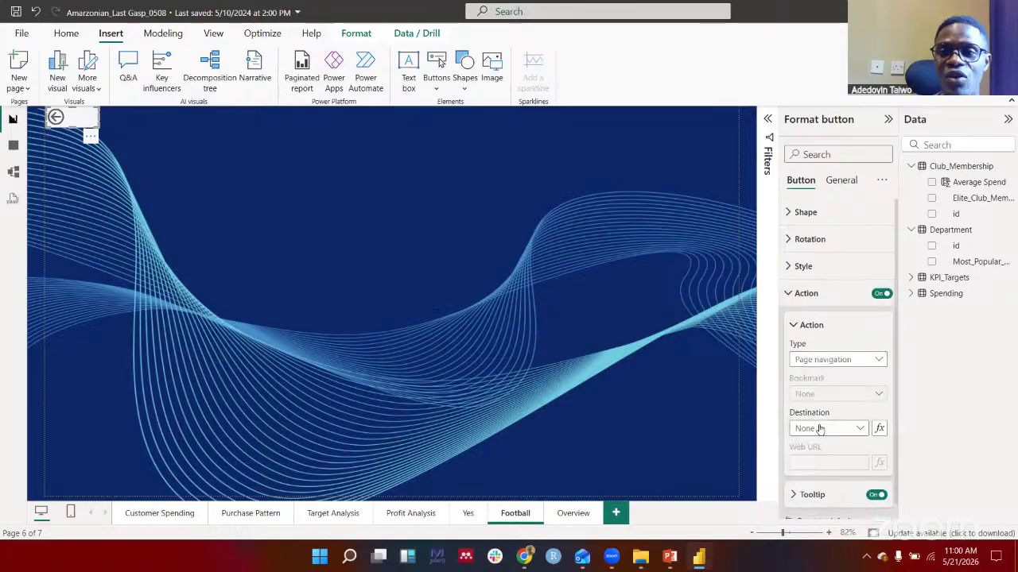
left_click(820, 429)
left_click(811, 412)
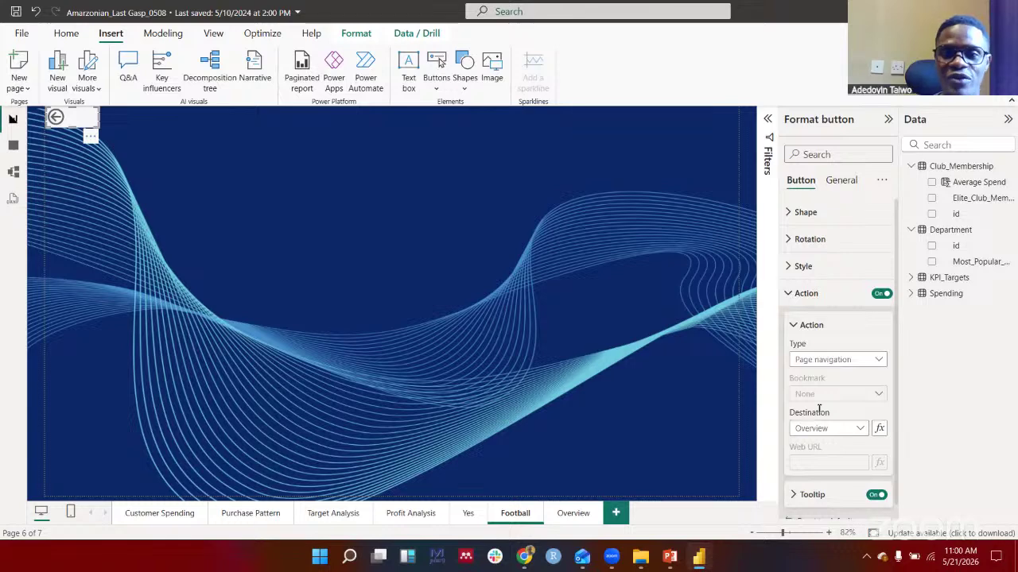
left_click(448, 223)
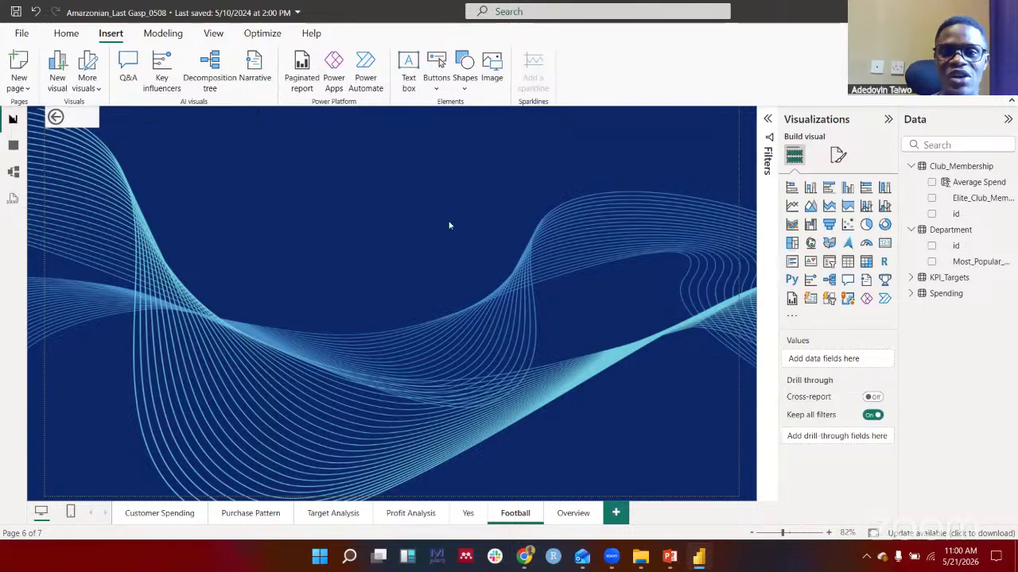
left_click(75, 121, "ctrl")
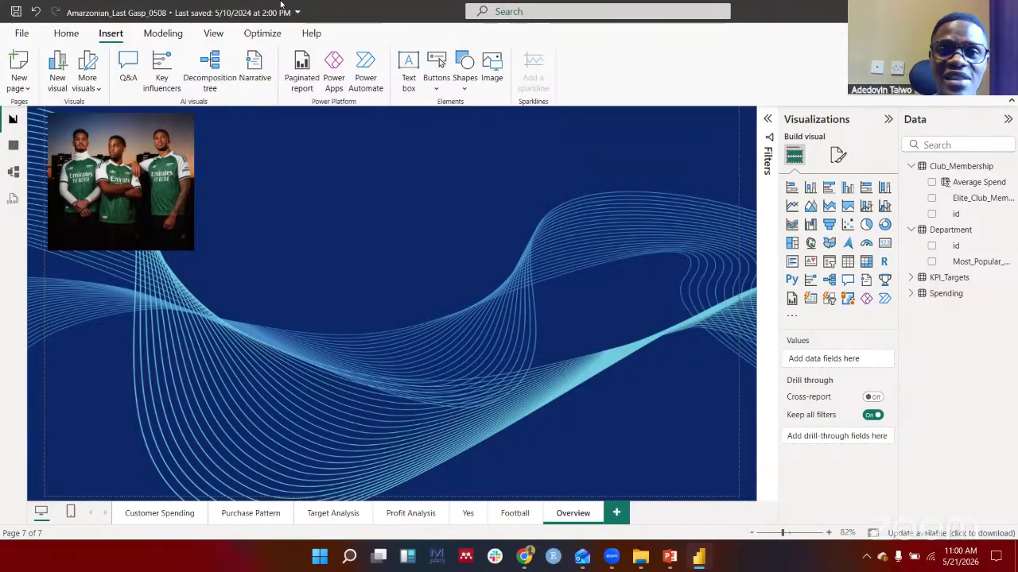
left_click(464, 79)
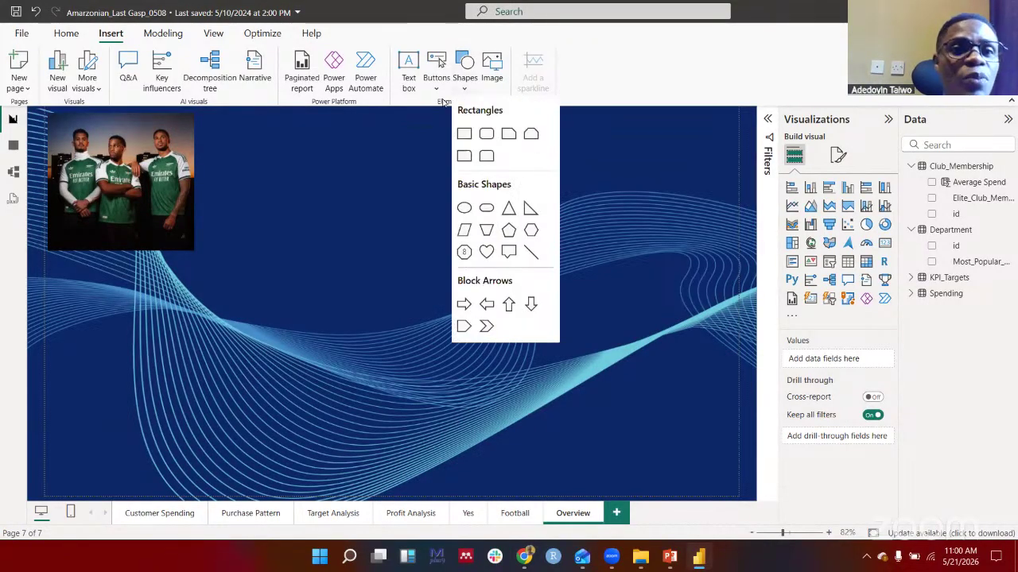
left_click(437, 83)
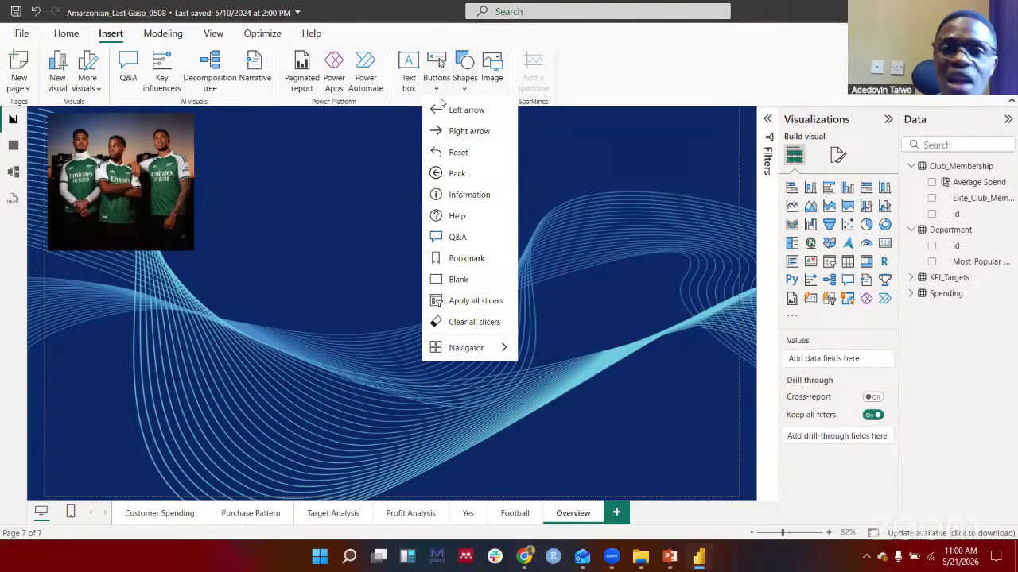
left_click(337, 142)
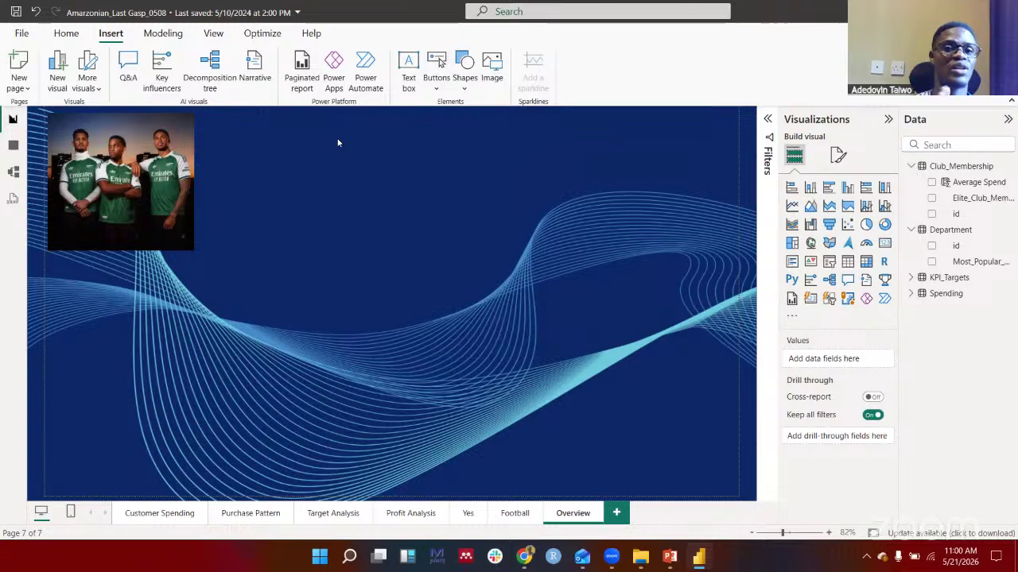
left_click(101, 193)
left_click(418, 109)
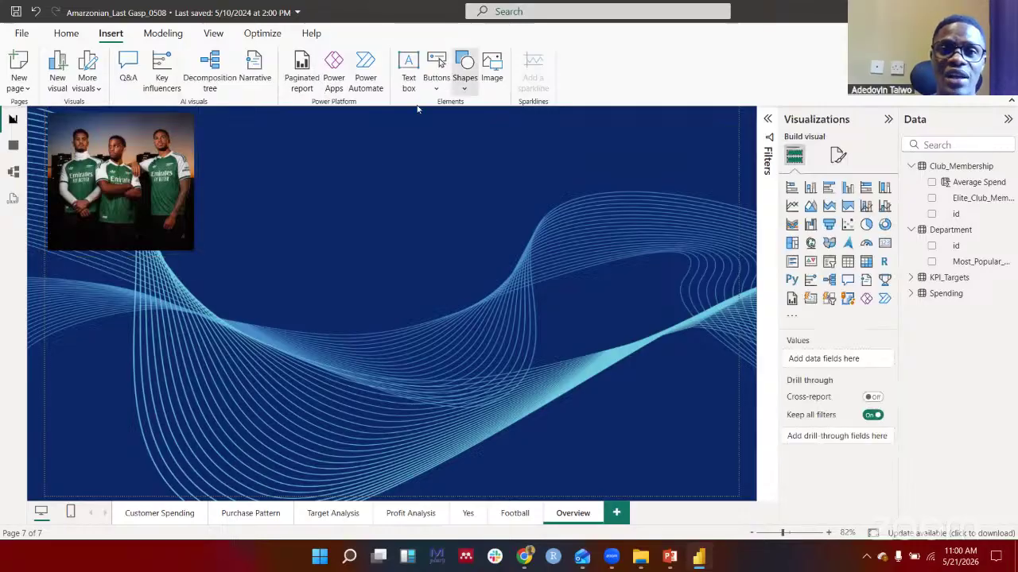
Insert a rounded rectangle shape on the Overview page and turn on its action
left_click(465, 80)
left_click(487, 134)
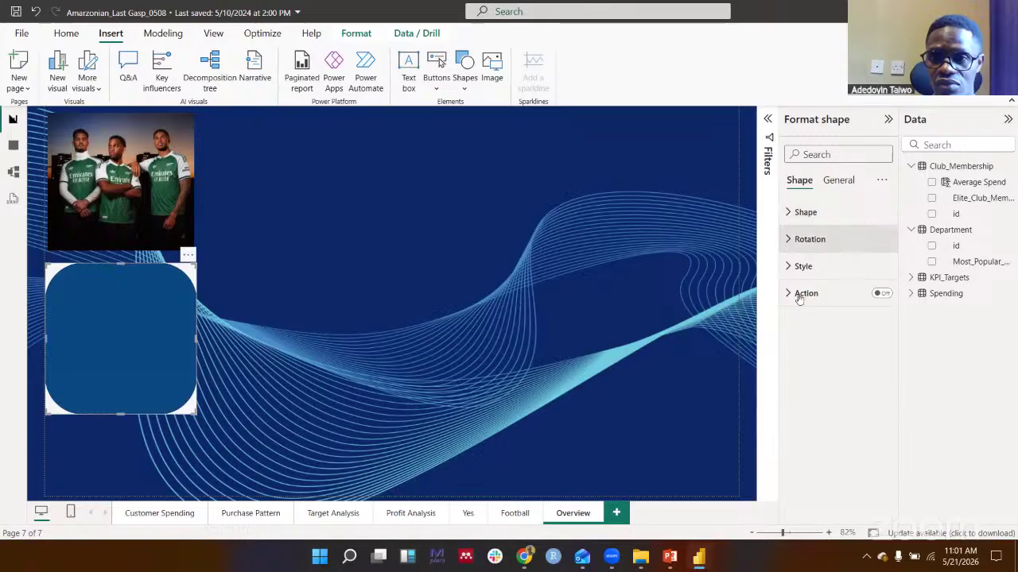
left_click(855, 293)
left_click(881, 293)
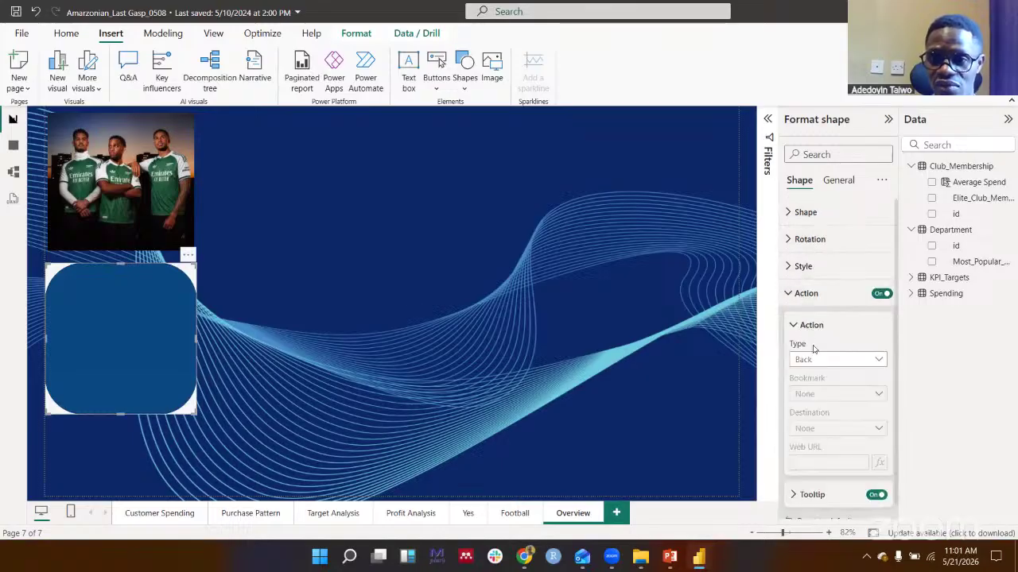
Try the Back and Bookmark action types on the rounded rectangle
left_click(813, 360)
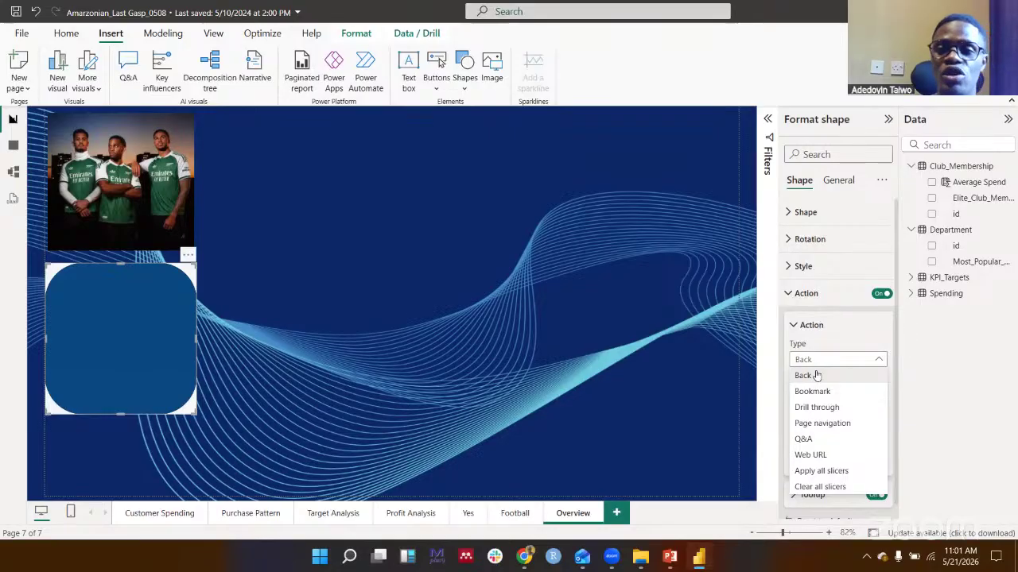
left_click(816, 376)
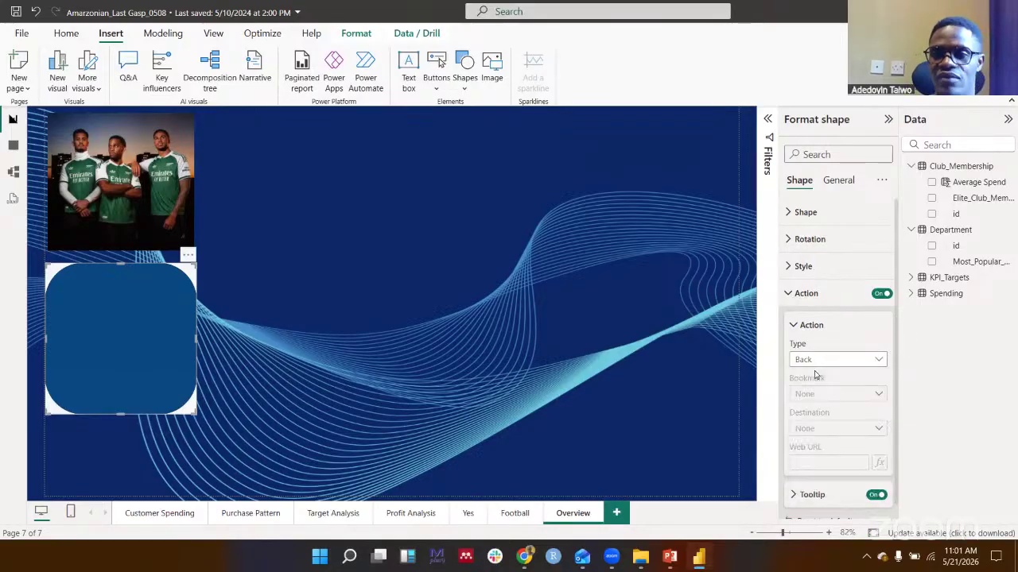
left_click(811, 360)
left_click(837, 397)
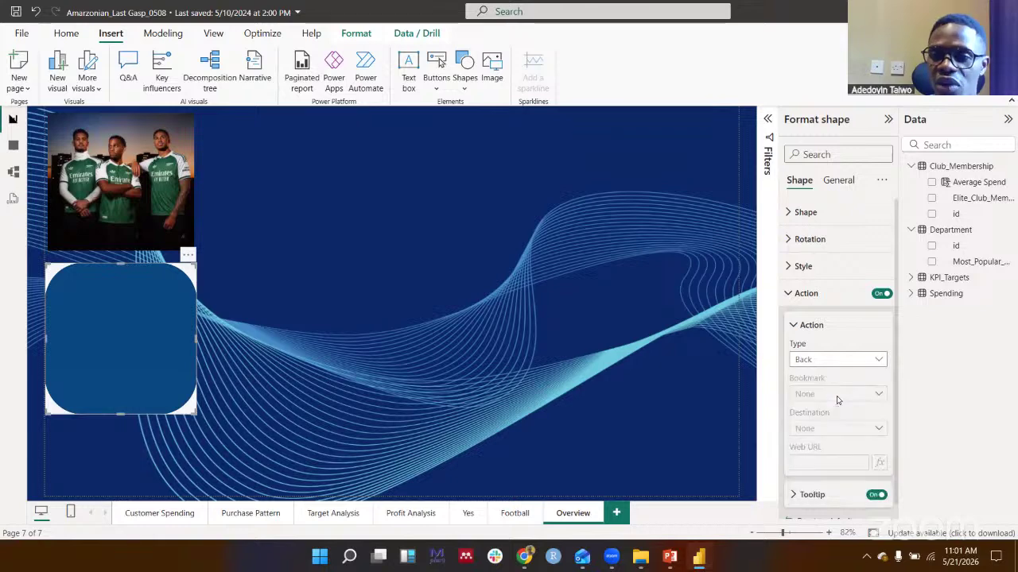
left_click(831, 360)
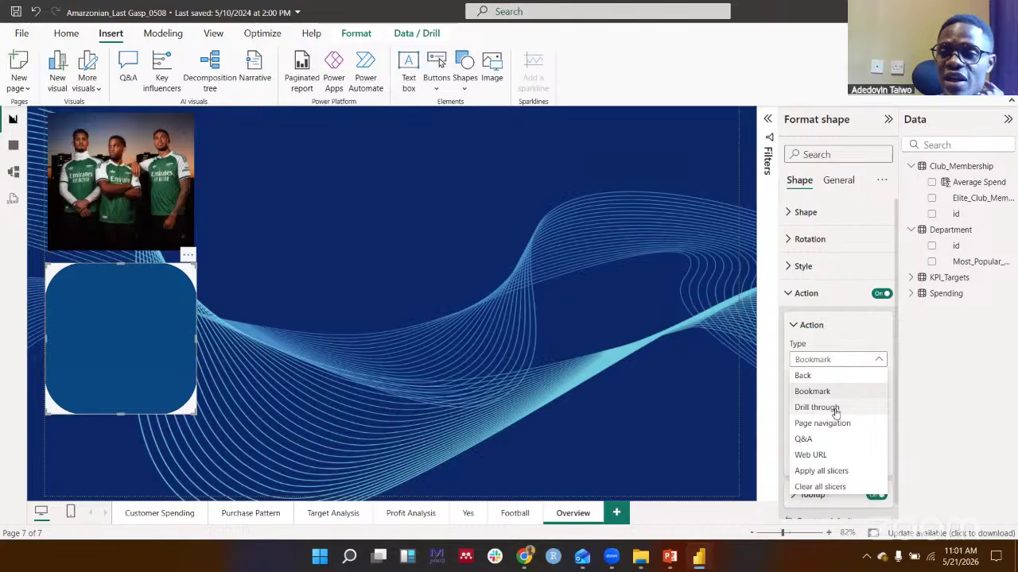
left_click(815, 455)
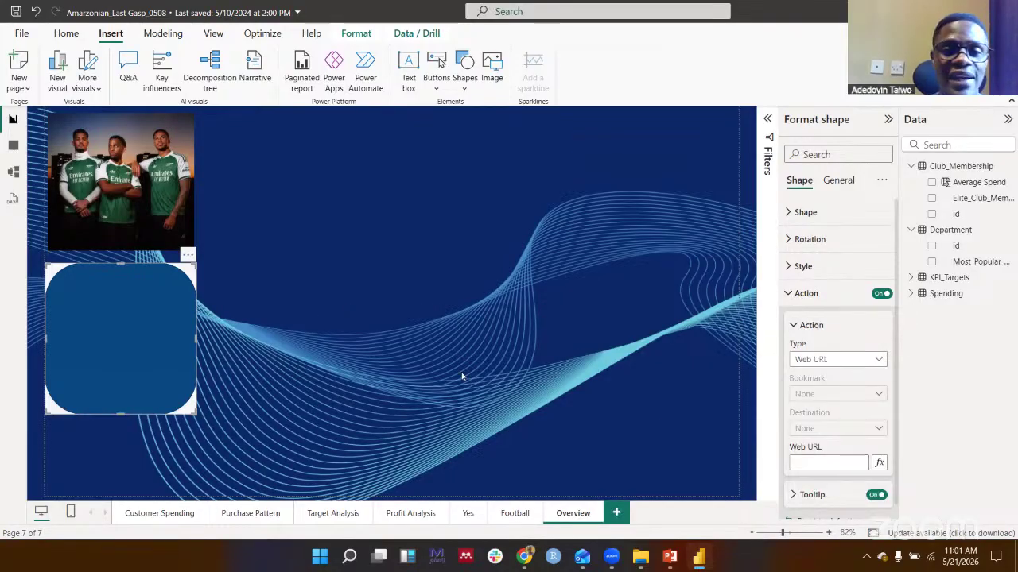
left_click(829, 462)
type("ww")
type("w.abimbsreach")
type(".com")
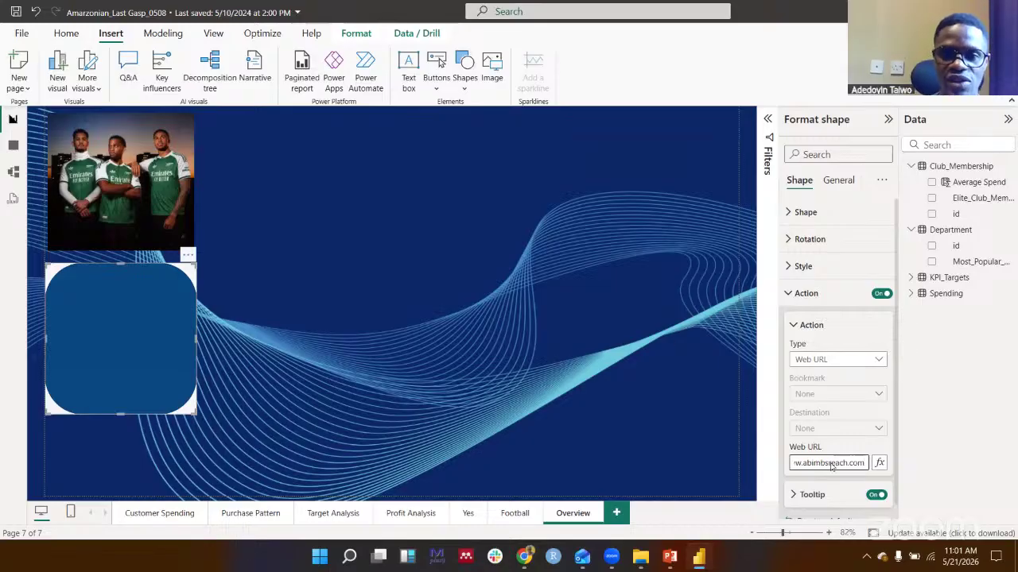
left_click(672, 341)
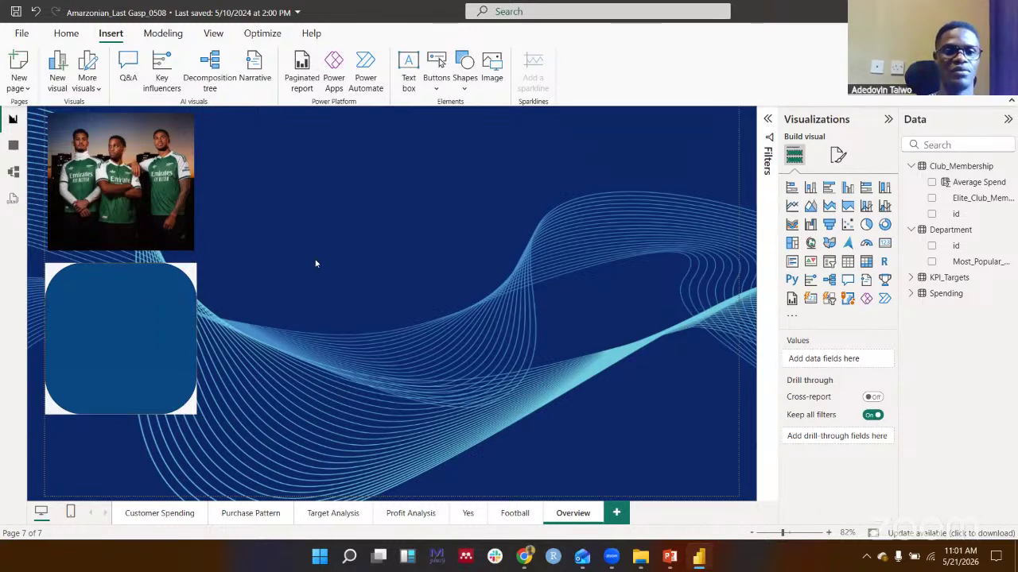
Try the Apply all slicers and Clear all slicers actions on the rounded rectangle, and delete the shape
left_click(120, 321)
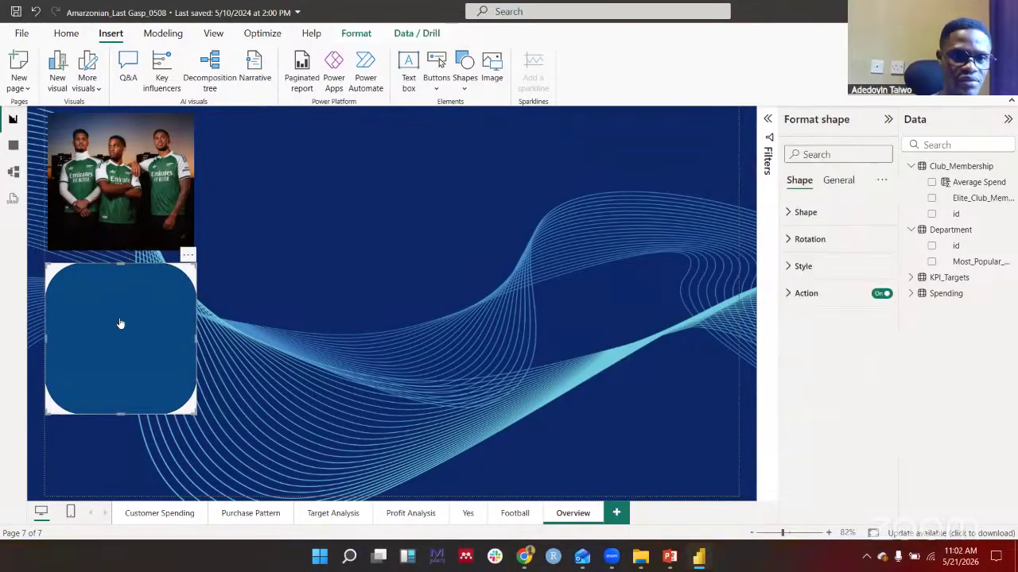
left_click(802, 295)
scroll(852, 409, "down", 1)
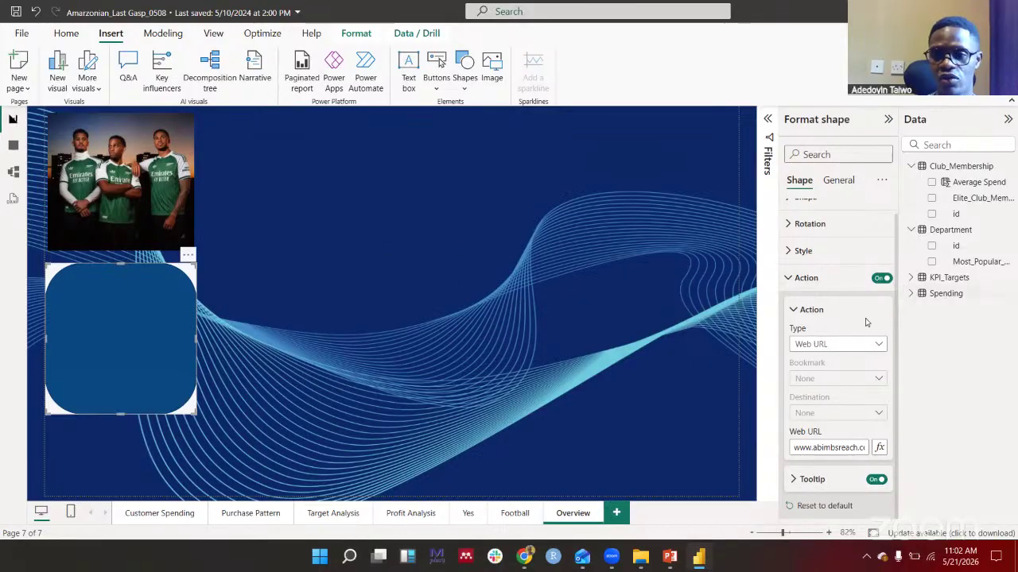
left_click(829, 344)
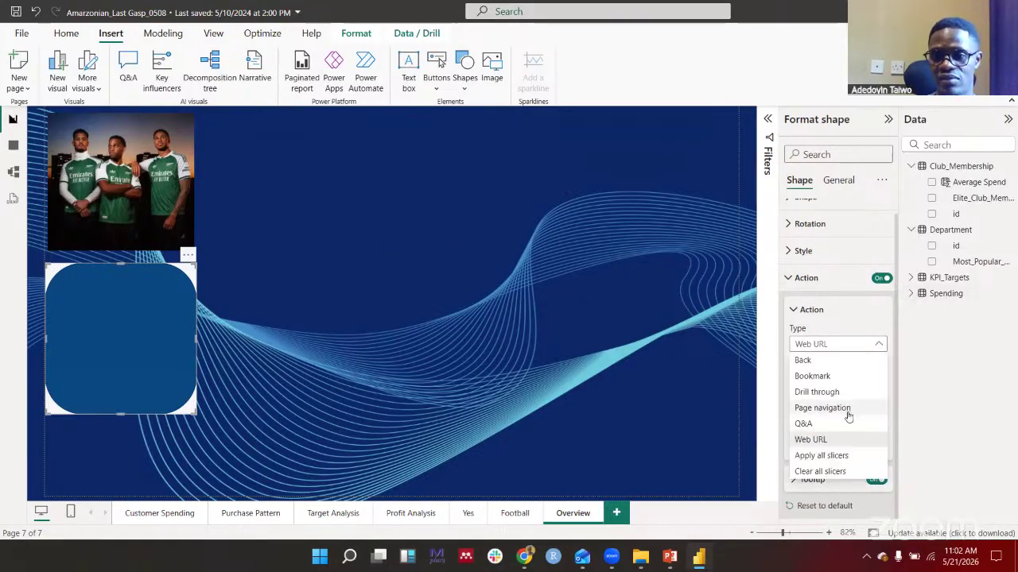
left_click(829, 454)
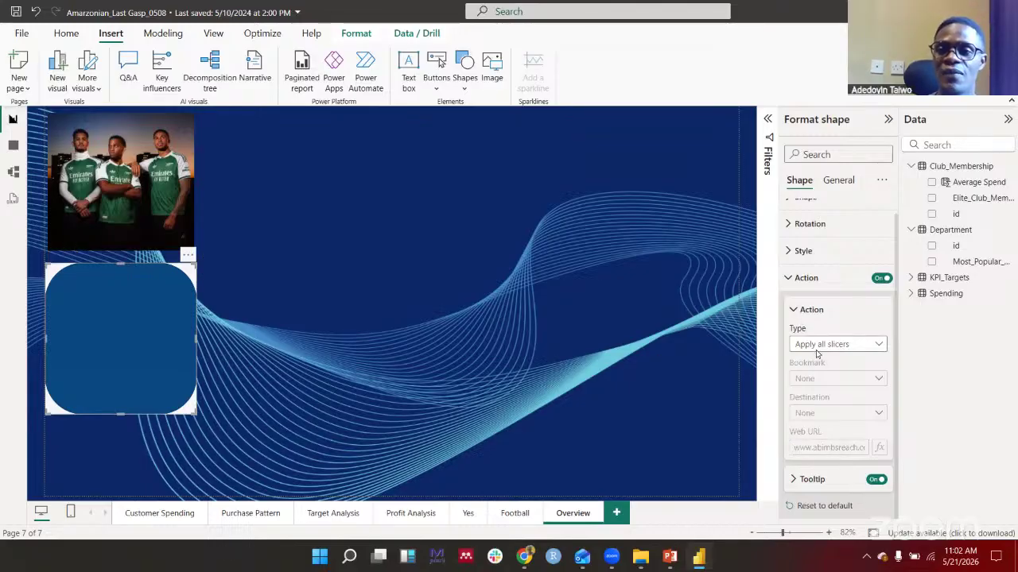
left_click(814, 350)
left_click(819, 472)
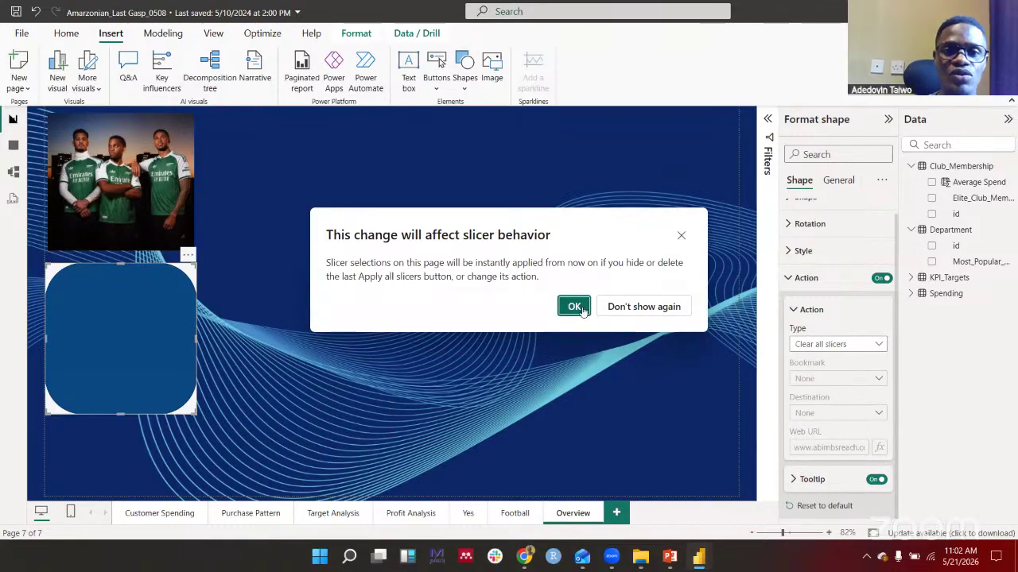
left_click(576, 308)
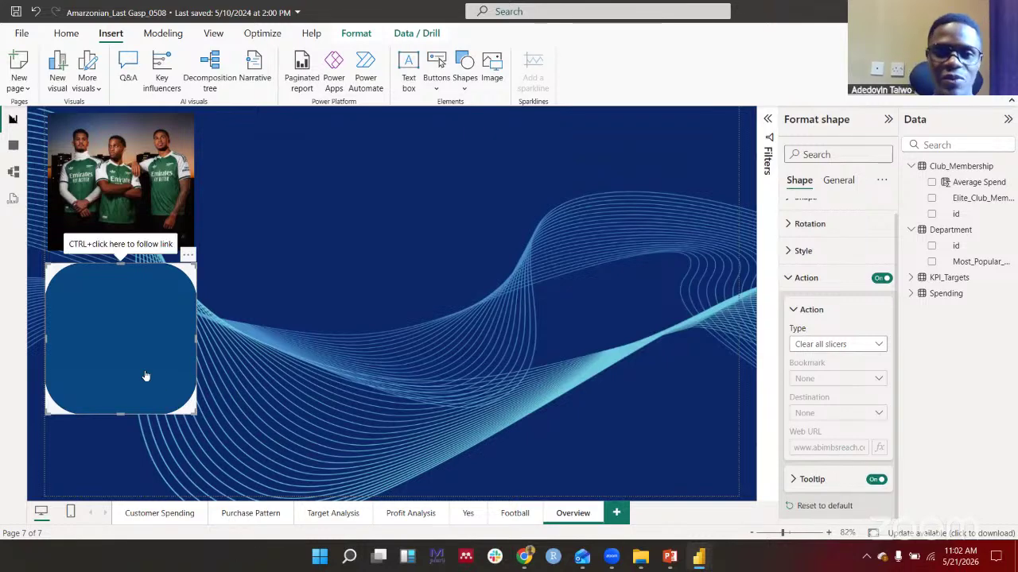
key("Delete")
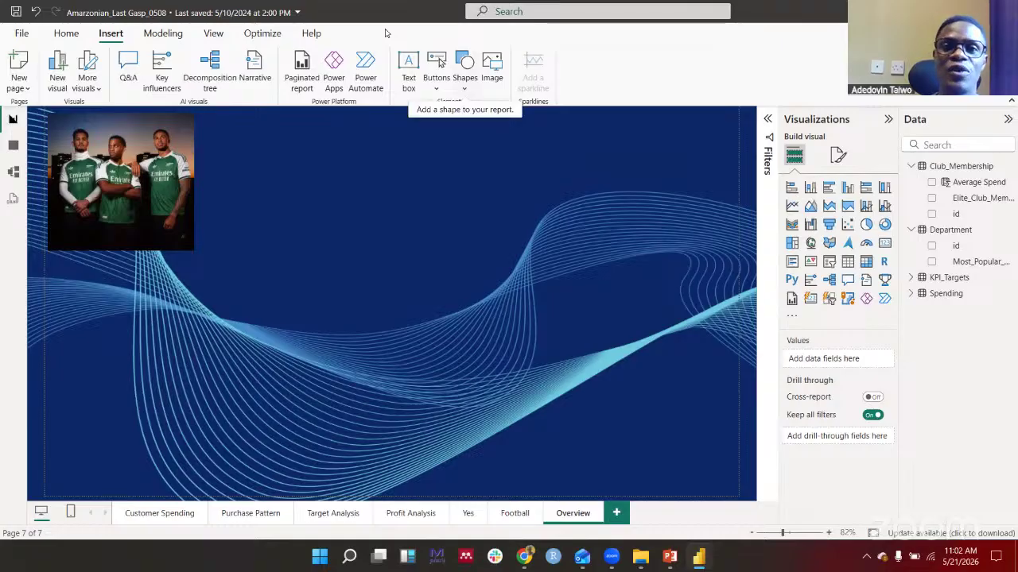
Insert a blank button on the Overview page and turn on its title with the text CLEAR
left_click(436, 72)
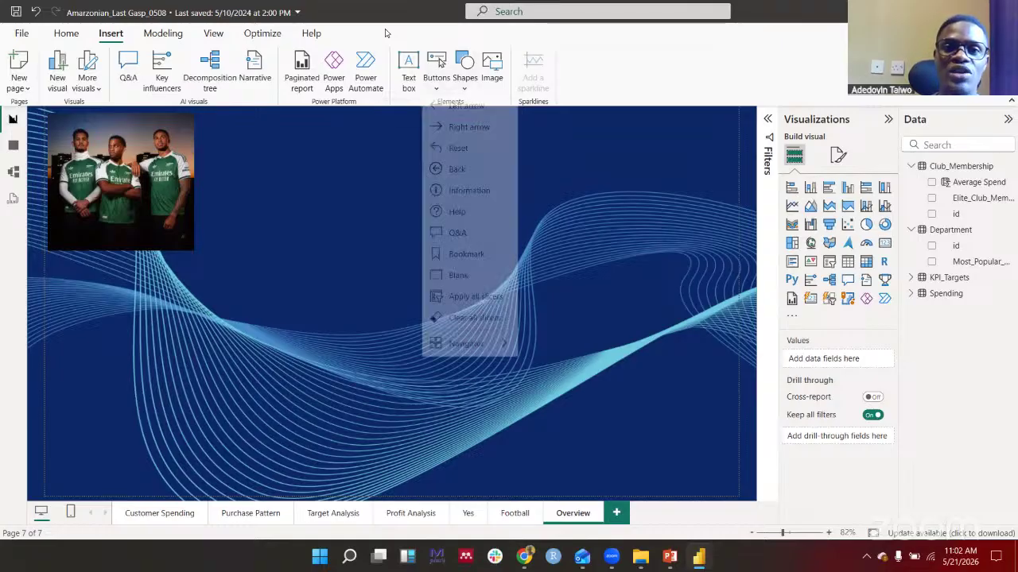
left_click(481, 281)
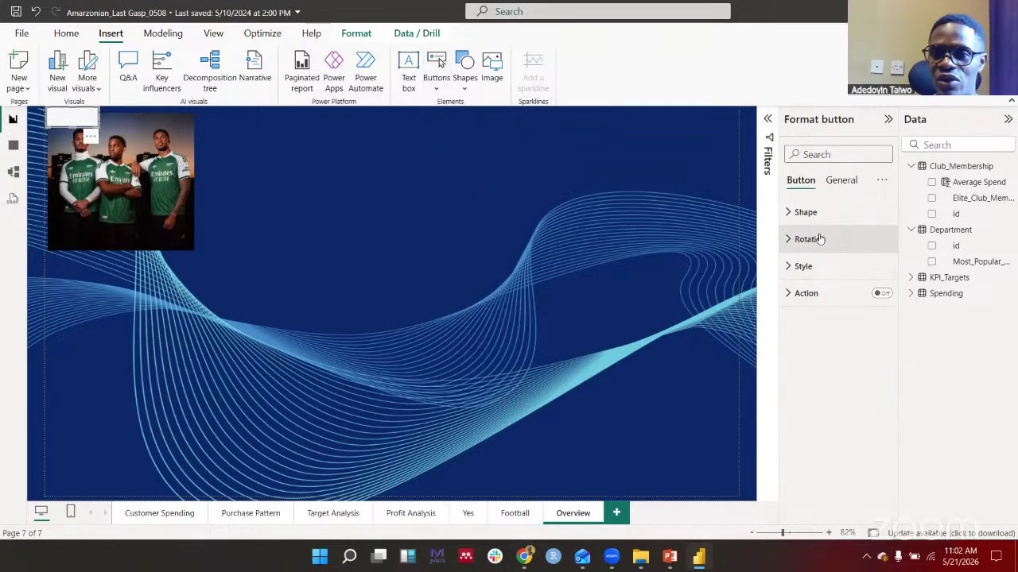
left_click(838, 182)
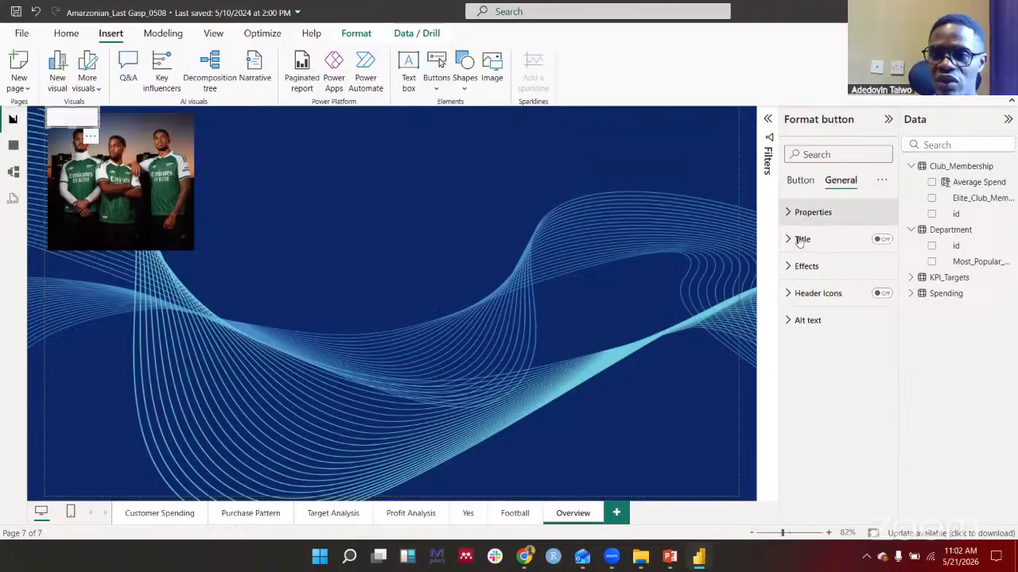
left_click(882, 240)
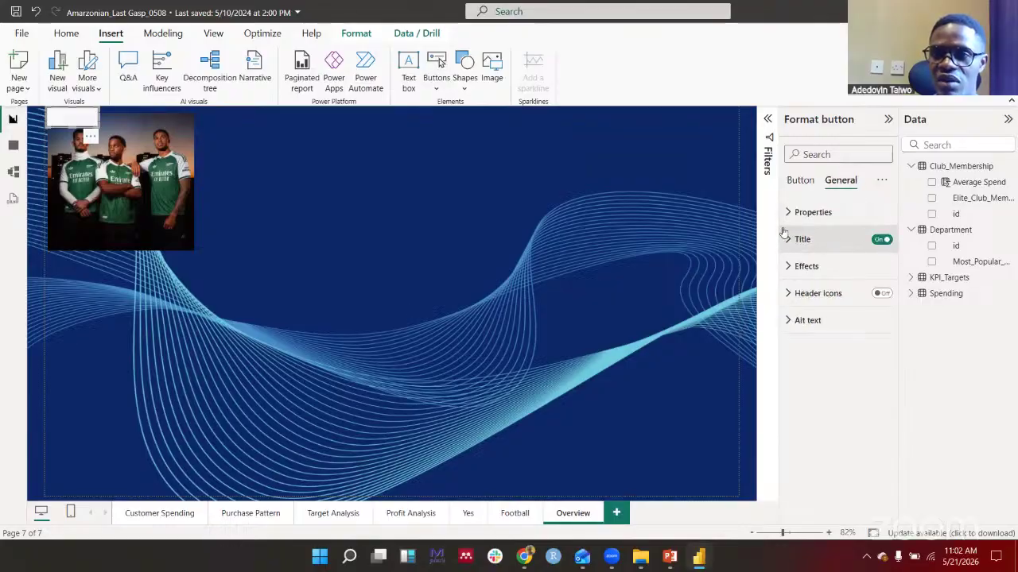
left_click(795, 238)
left_click(806, 306)
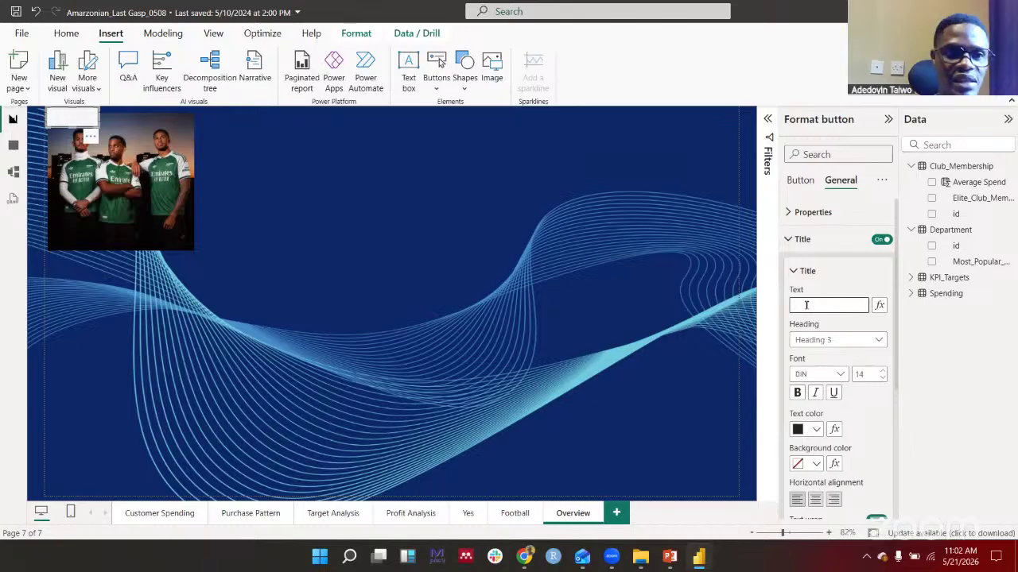
type("CLE")
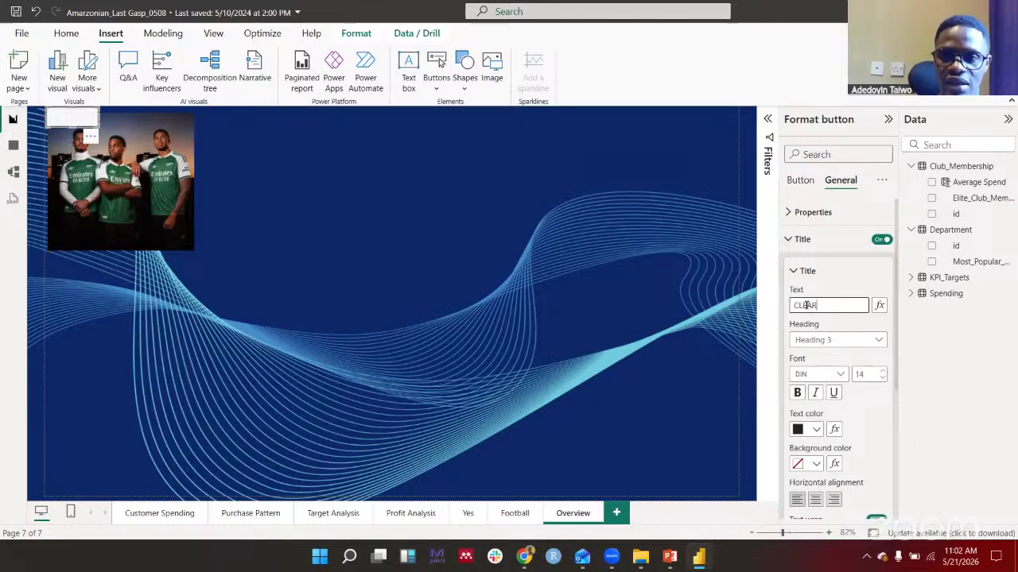
type("AR")
left_click(620, 274)
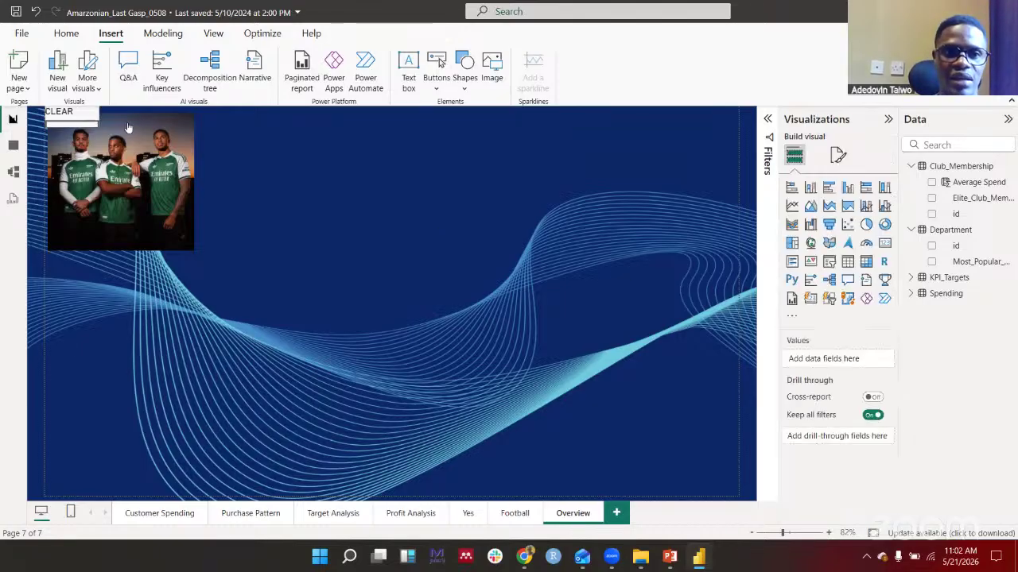
Move the CLEAR button down onto the empty area below the team photo on the Overview page
left_click(78, 115)
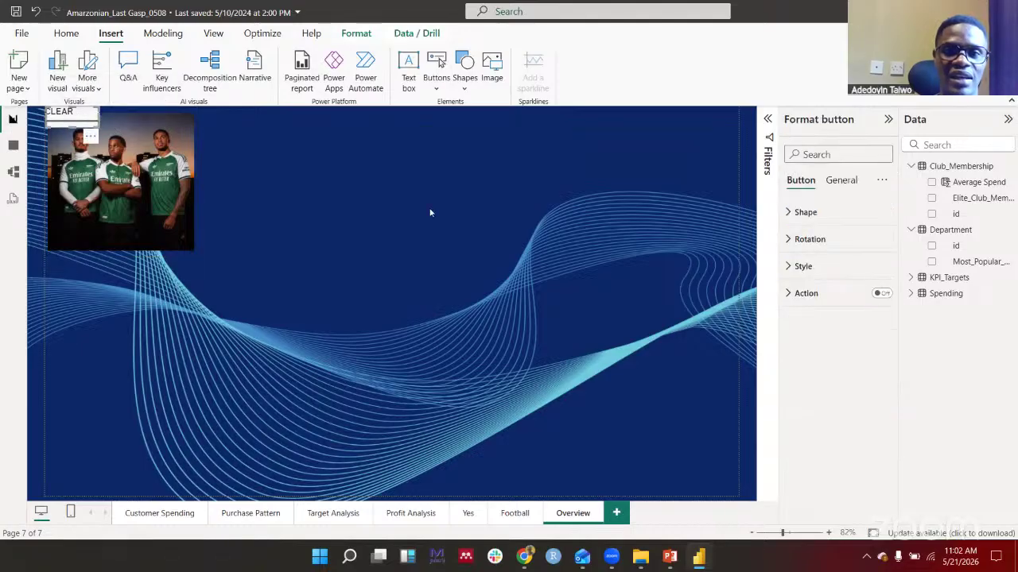
left_click_drag(78, 145, 111, 372)
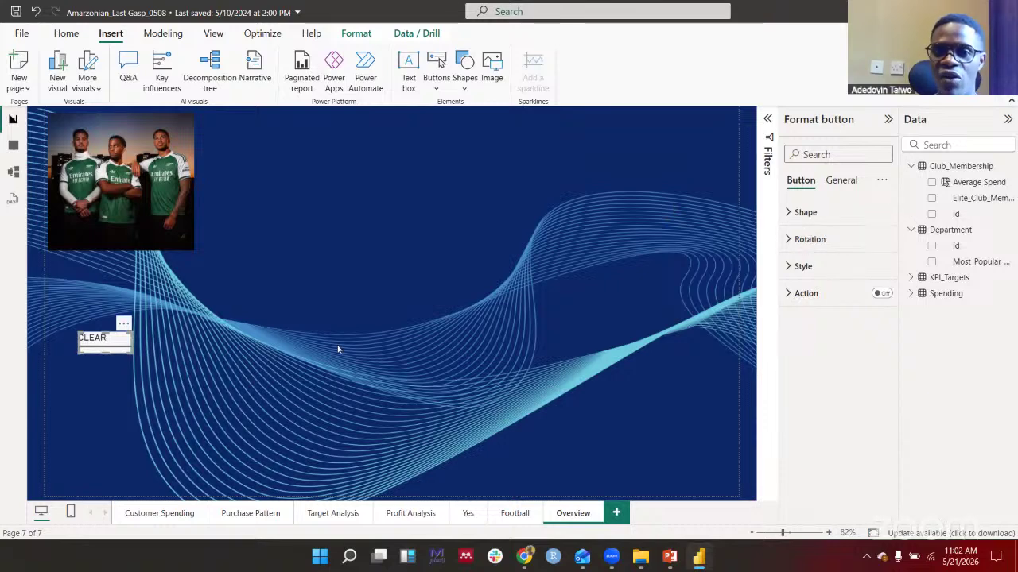
left_click(163, 311)
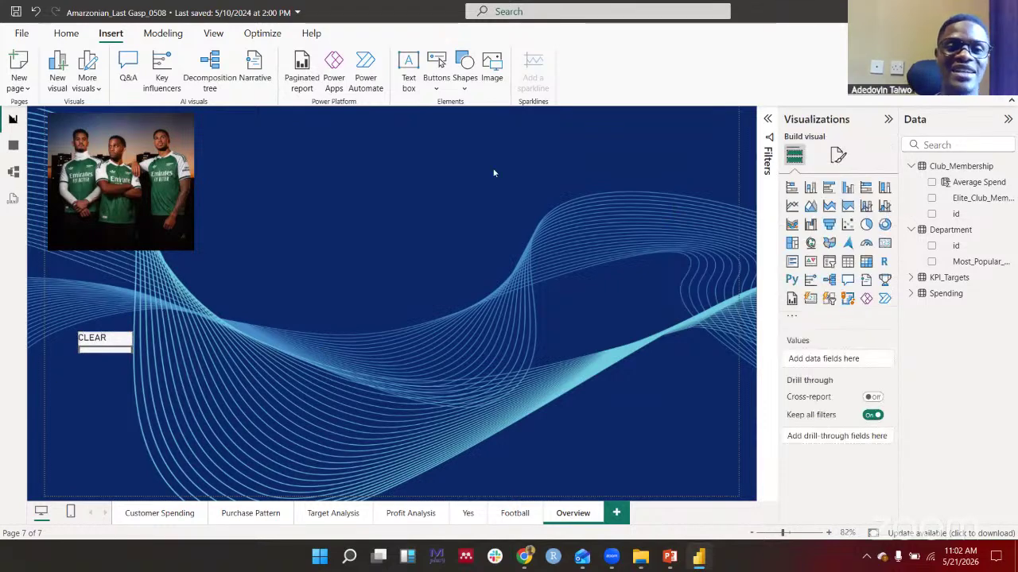
Turn on the CLEAR button's action and set its type to Clear all slicers
left_click(100, 341)
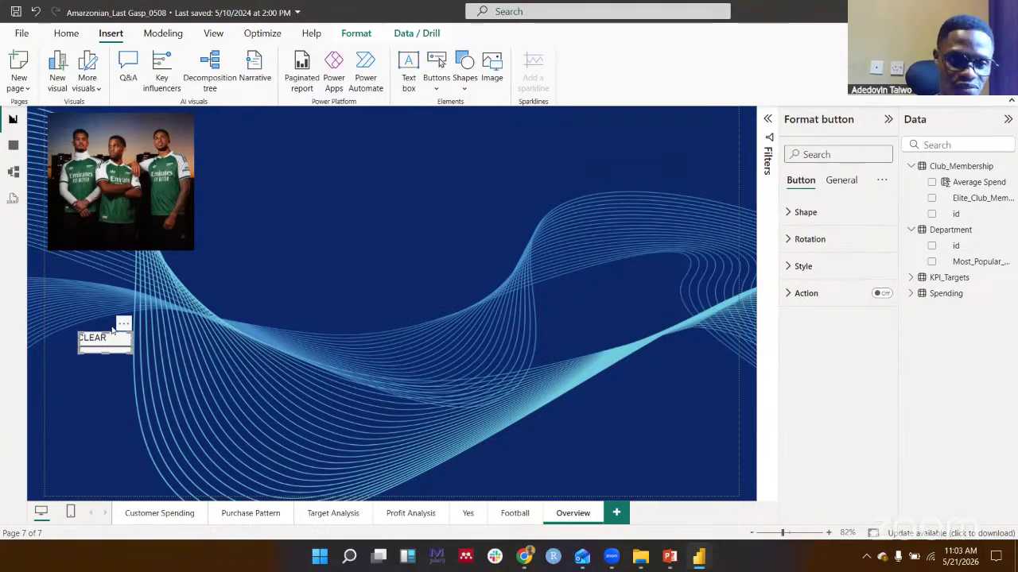
left_click(811, 293)
left_click(880, 293)
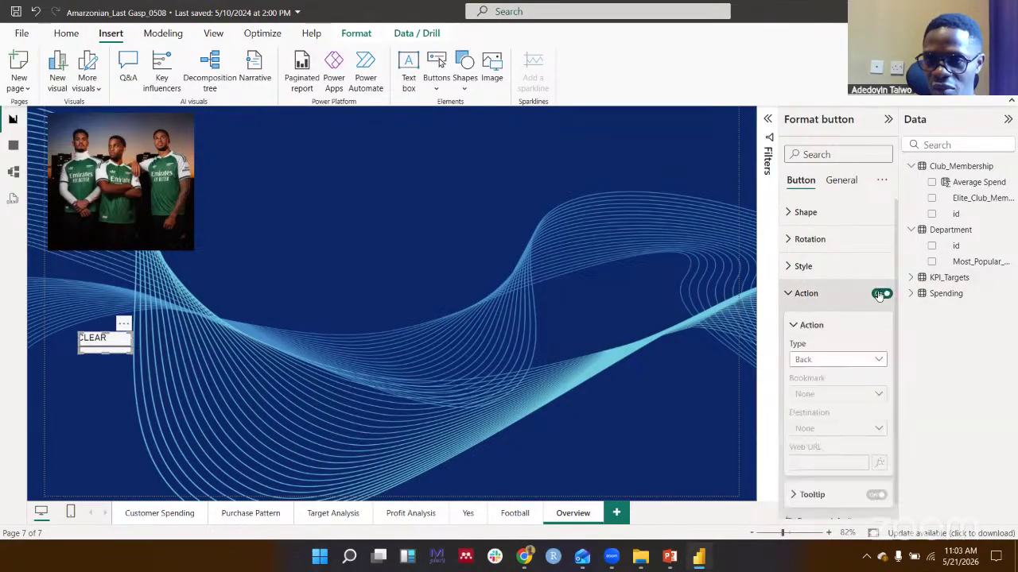
left_click(835, 361)
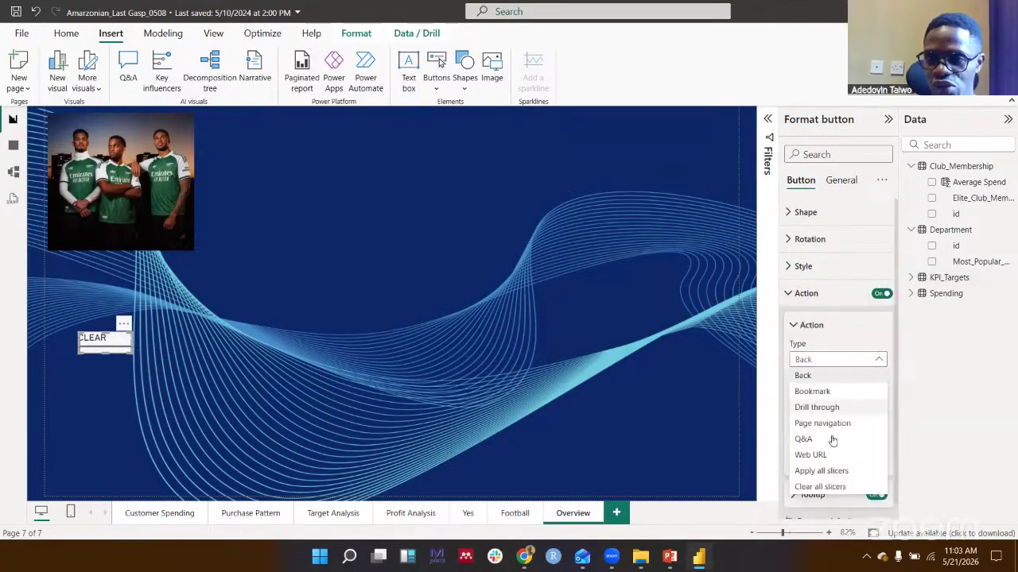
left_click(843, 486)
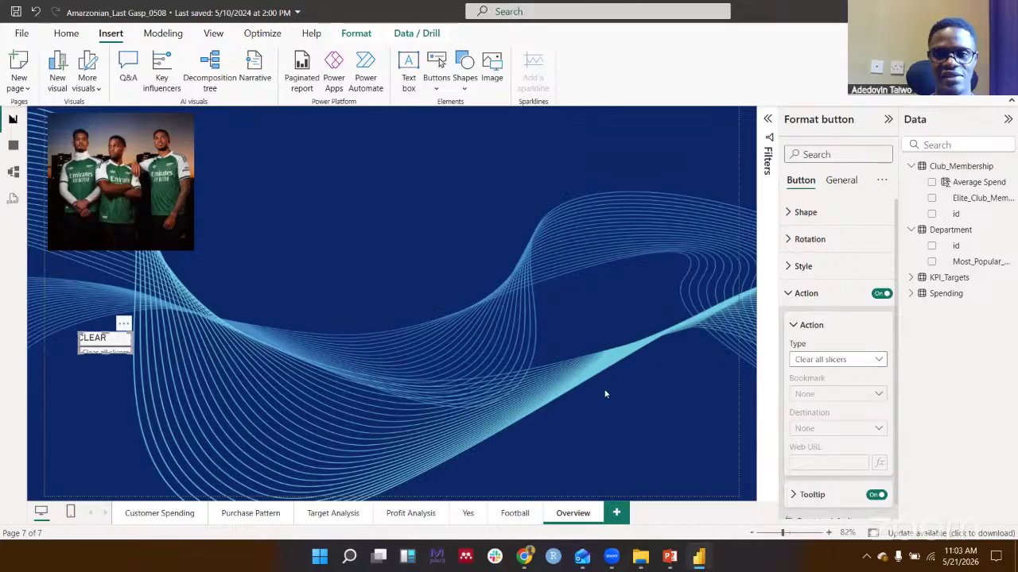
left_click(540, 330)
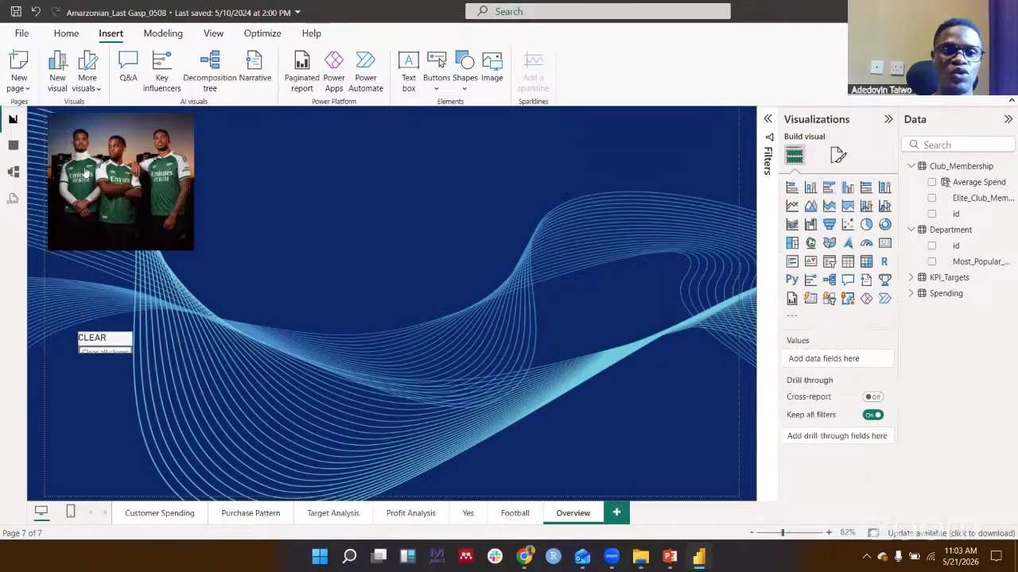
Examine the action types available for the CLEAR button, keeping Clear all slicers selected
left_click(101, 342)
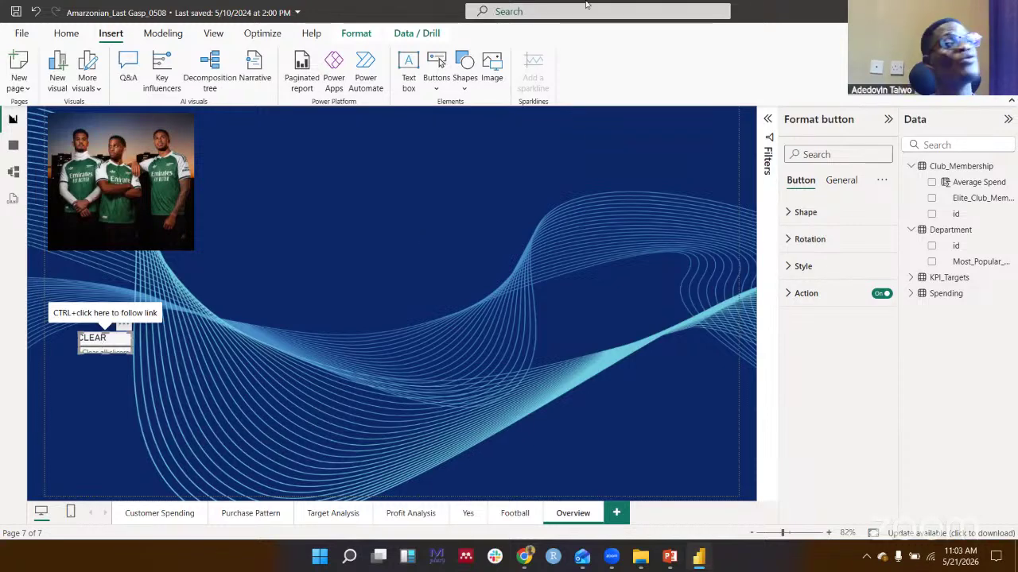
left_click(465, 79)
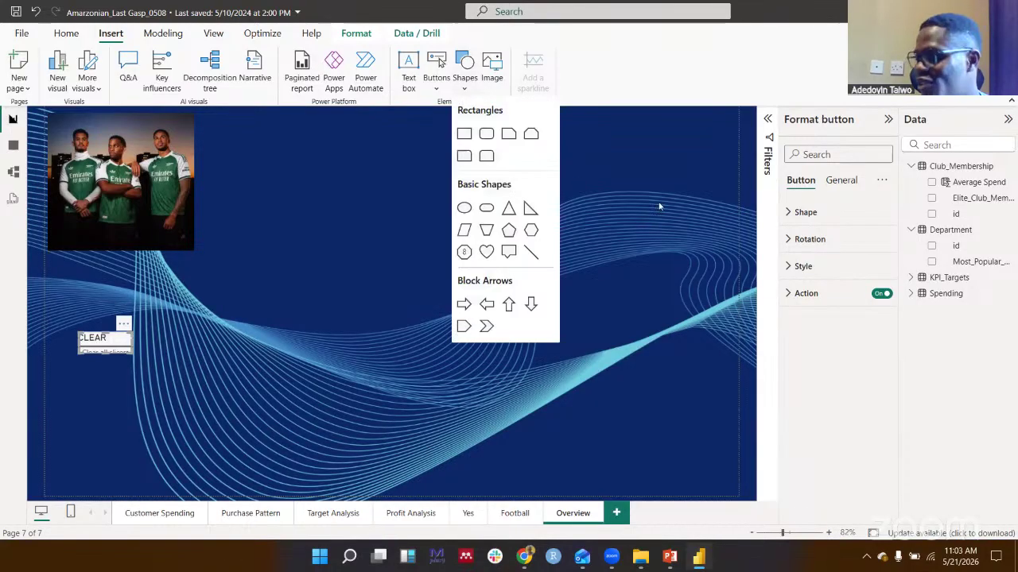
left_click(794, 295)
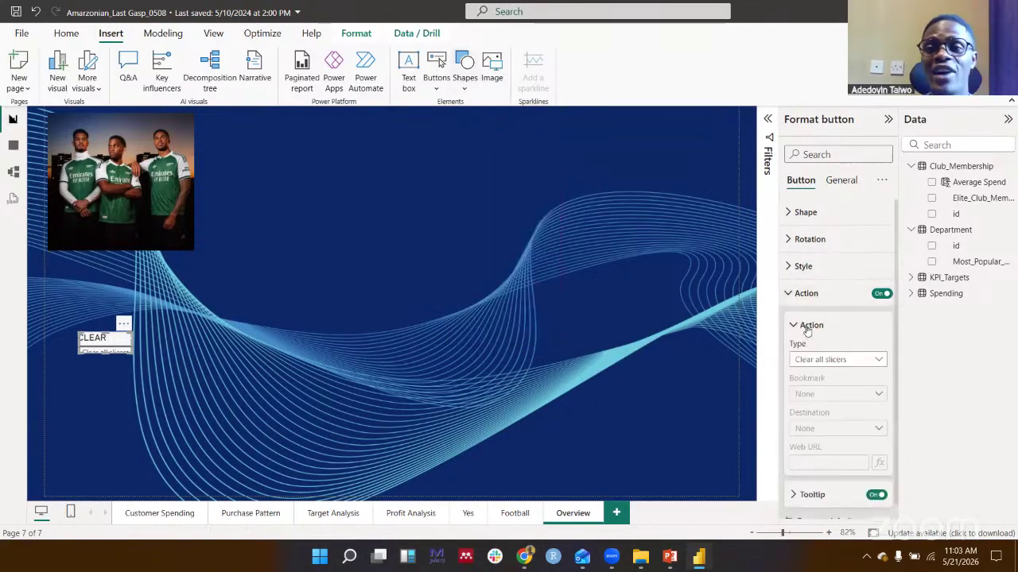
scroll(827, 334, "down", 1)
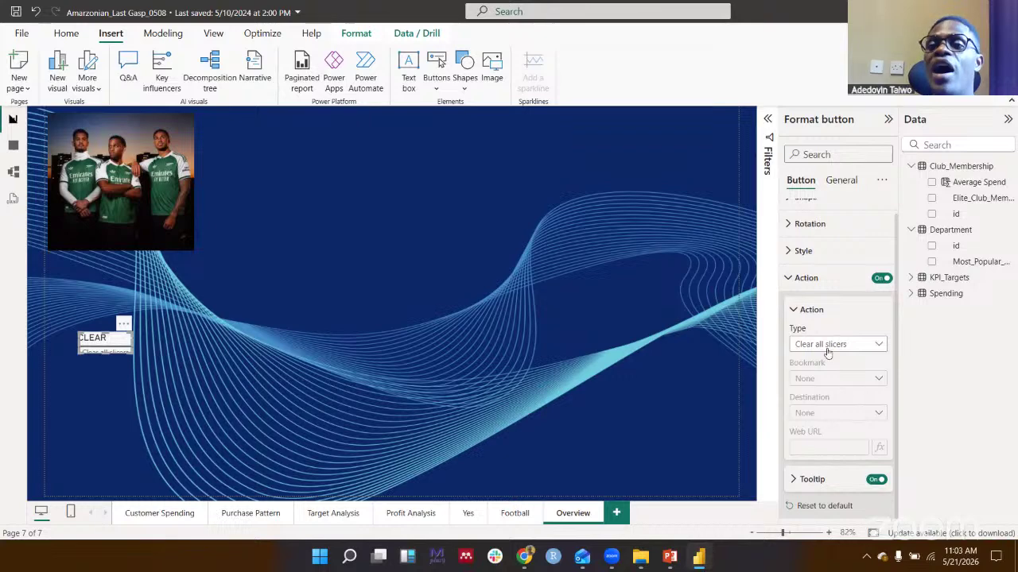
left_click(826, 351)
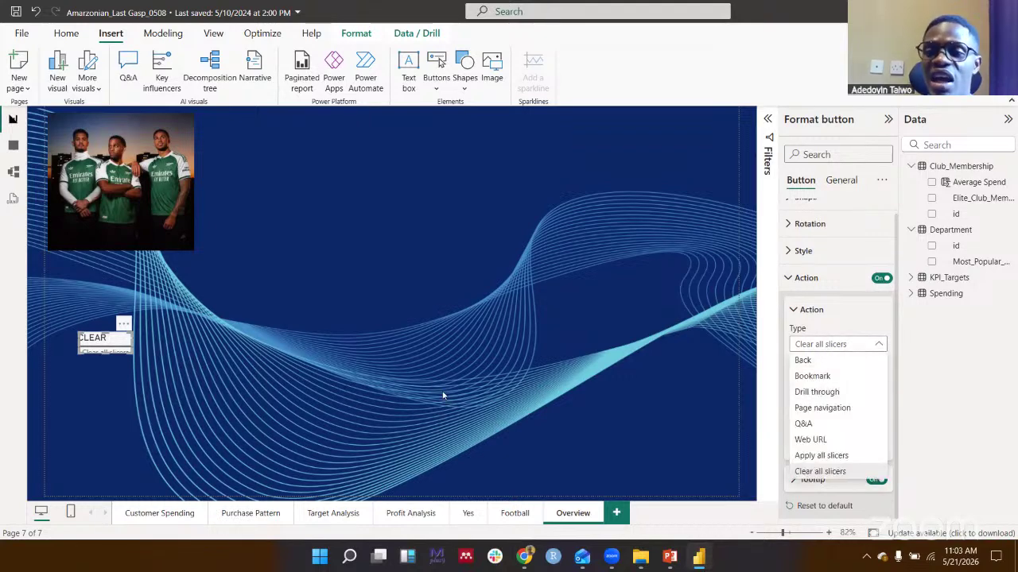
key("Escape")
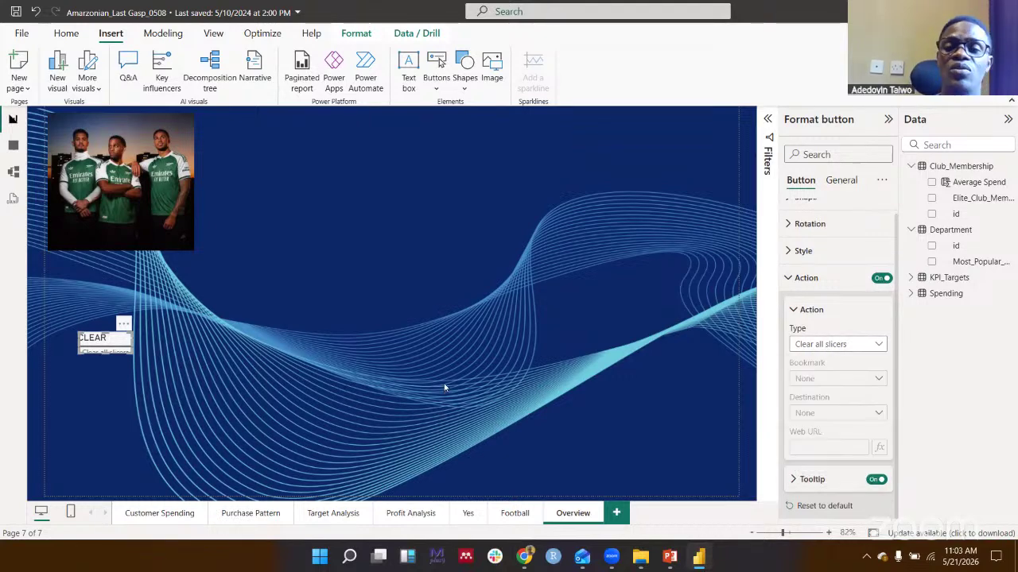
left_click(830, 352)
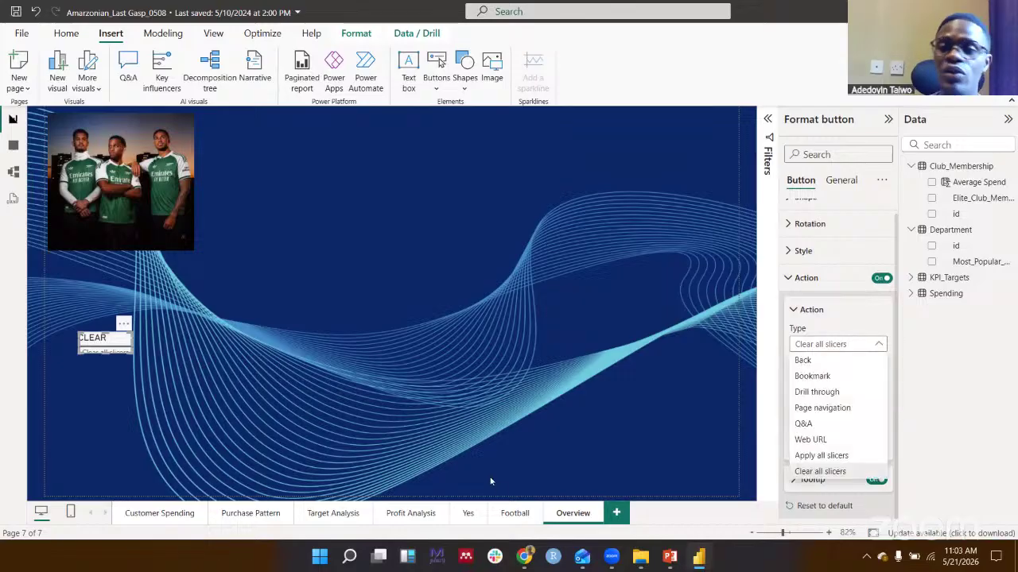
key("Escape")
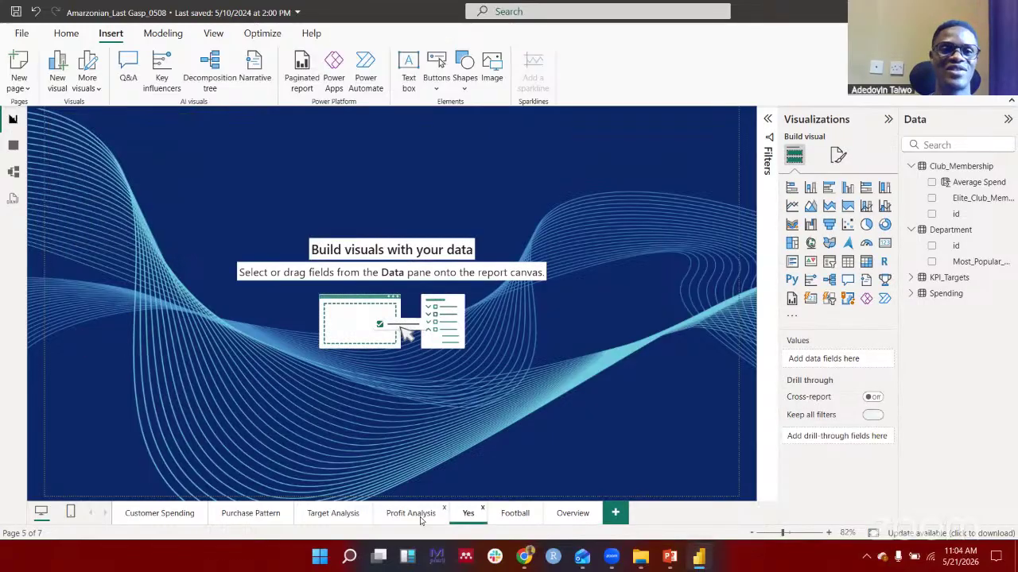
Visit Target Analysis and Profit Analysis, and follow each page's back button to test returning to the previous page
left_click(410, 513)
left_click(338, 512)
left_click(405, 513)
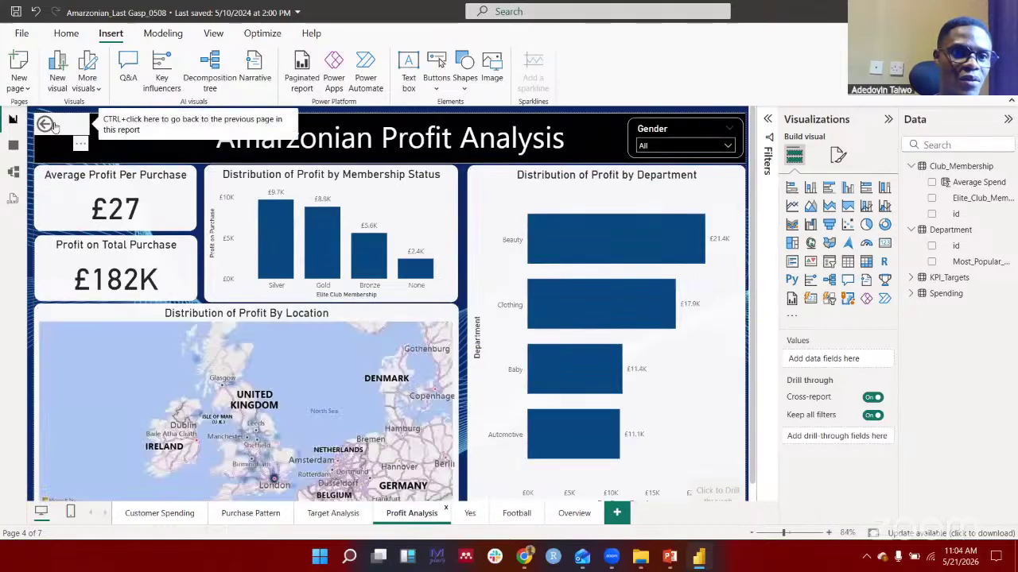
left_click(49, 125, "ctrl")
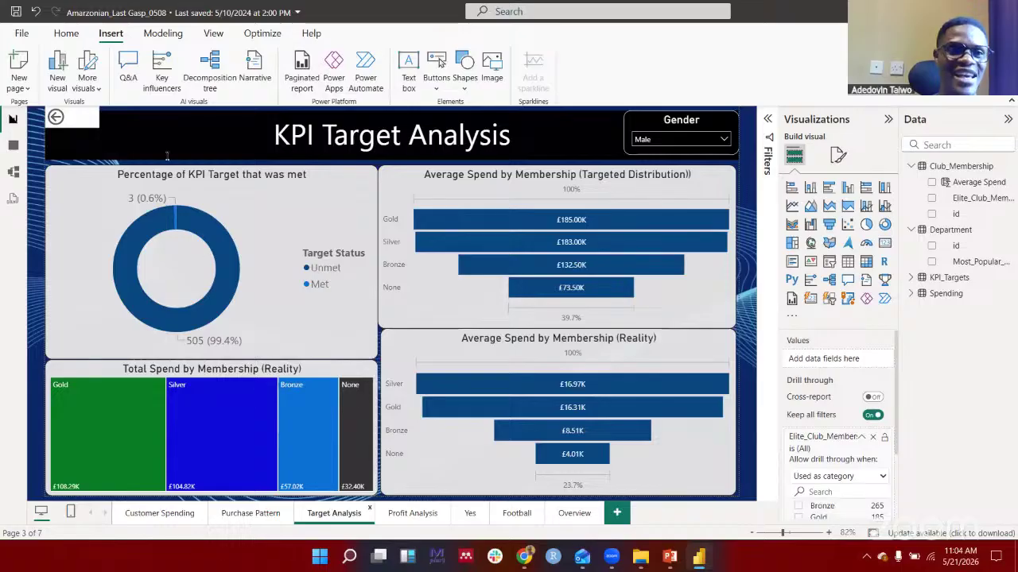
left_click(58, 117, "ctrl")
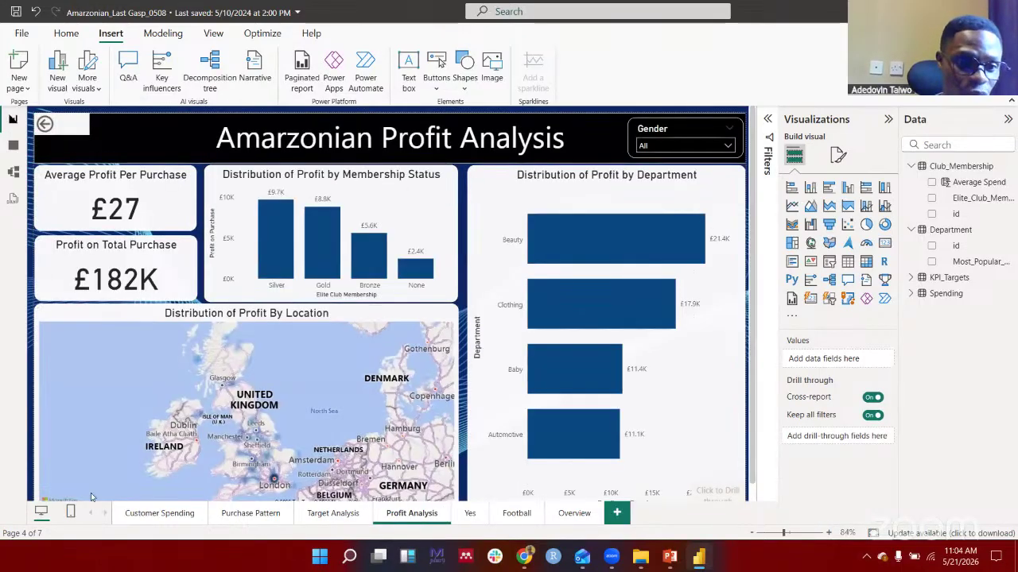
Go from Customer Spending to Profit Analysis, follow its back button to test the return, and reopen Profit Analysis
left_click(168, 521)
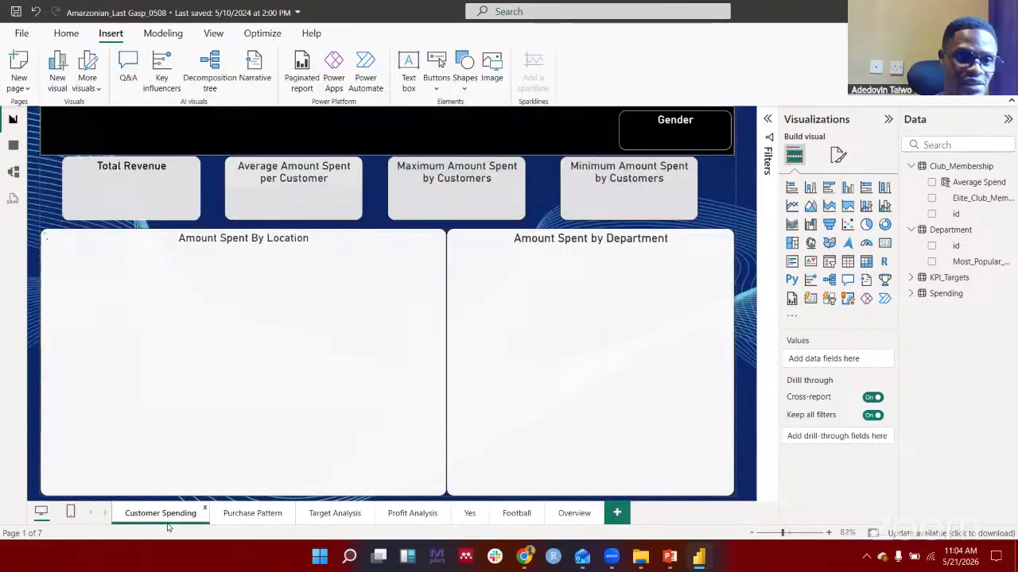
left_click(408, 515)
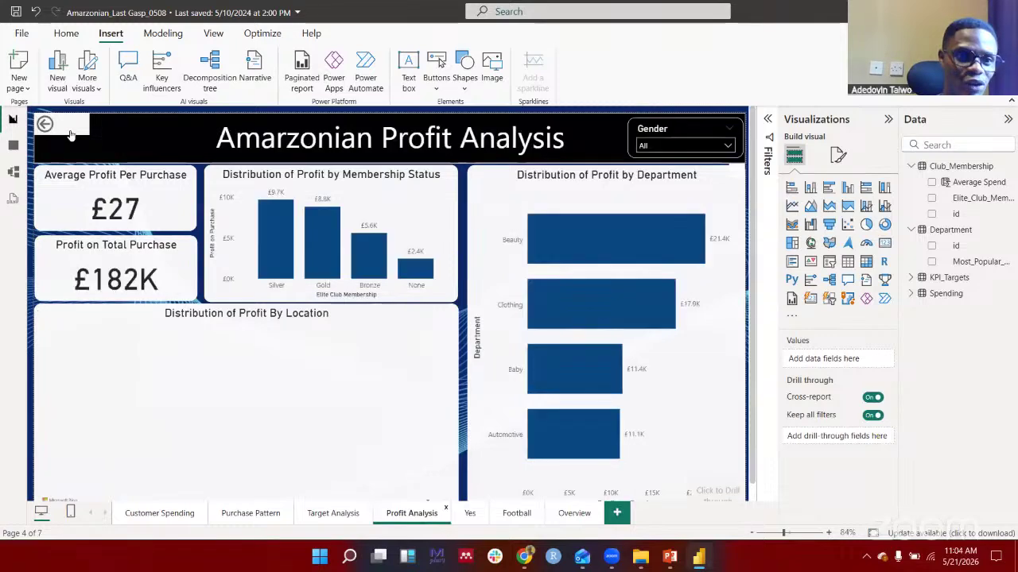
left_click(70, 129, "ctrl")
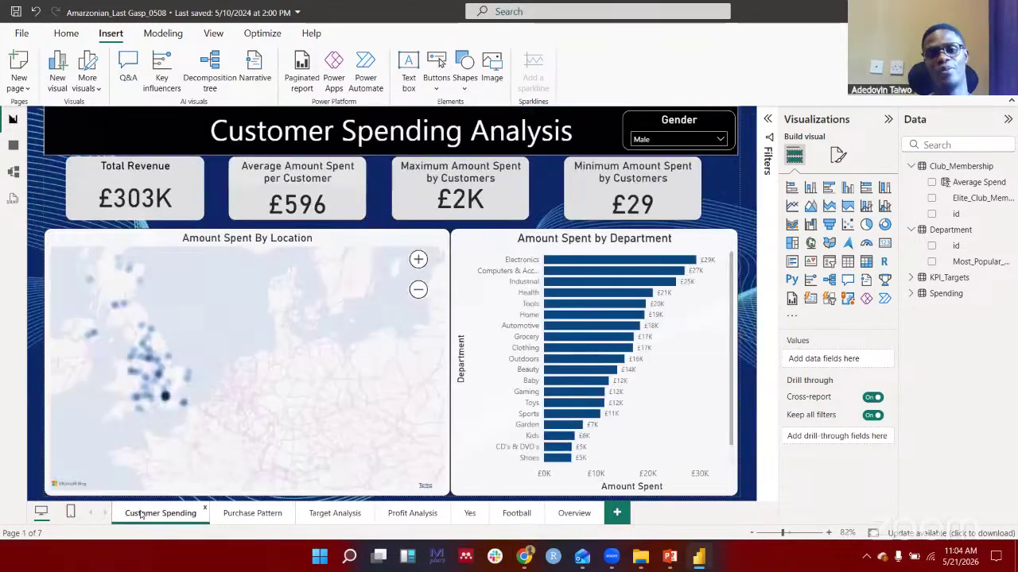
left_click(406, 514)
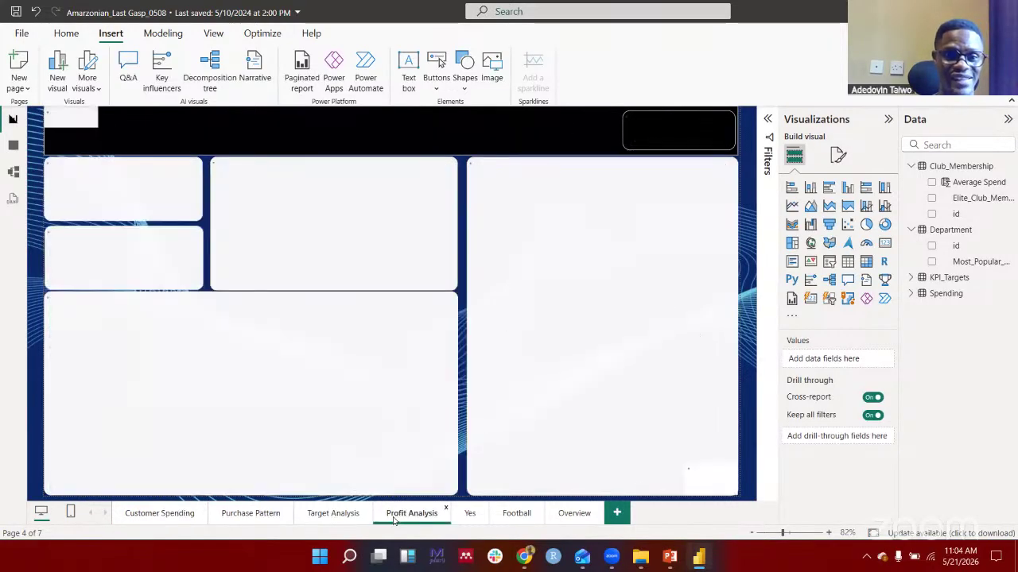